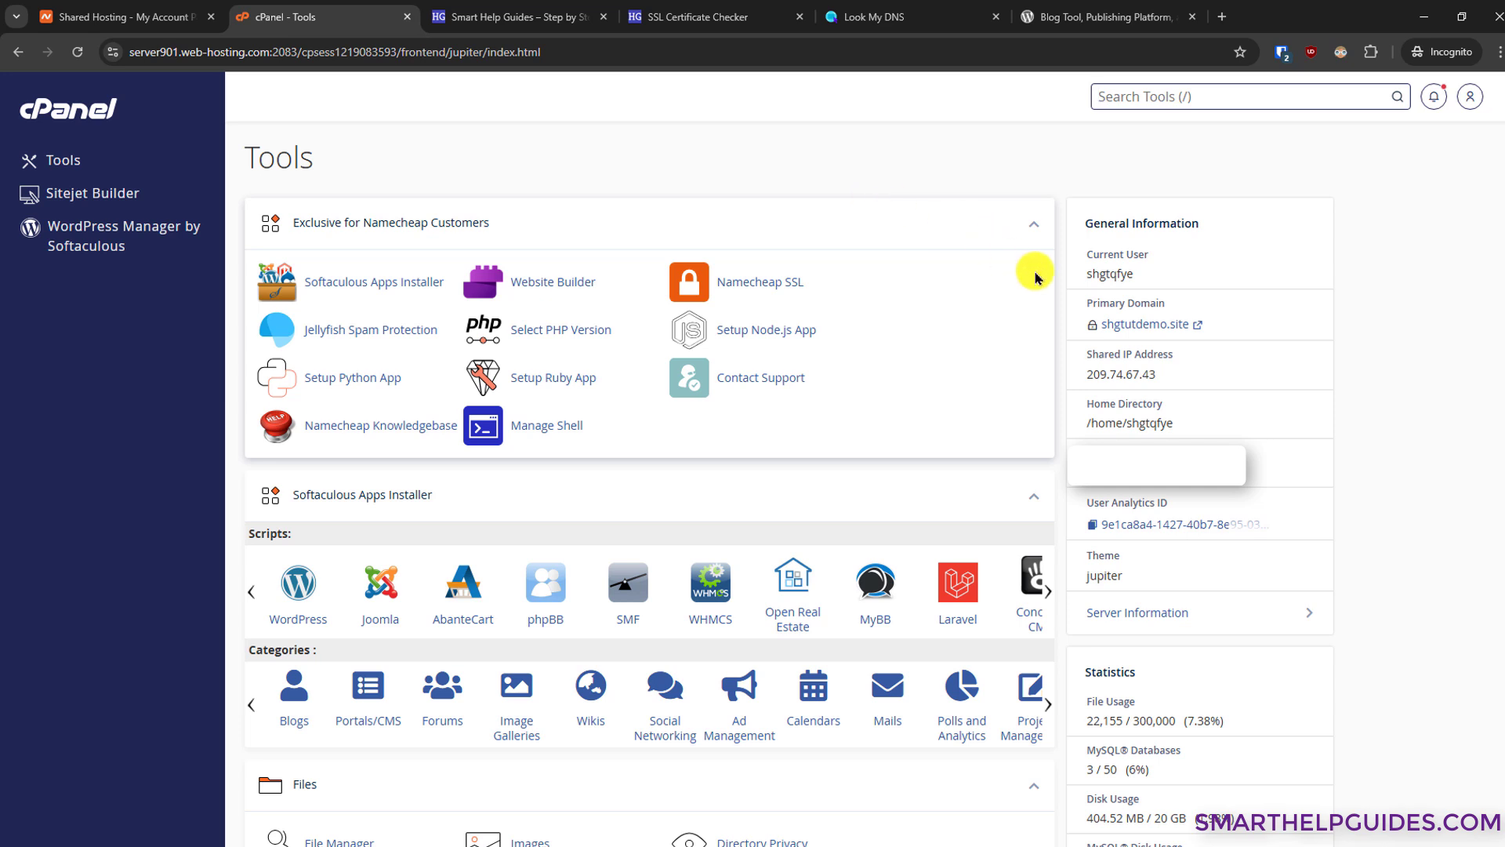
# Open File Manager in a separate tab and go to the public_html/demo folder
pyautogui.scroll(-6, 1035, 278)
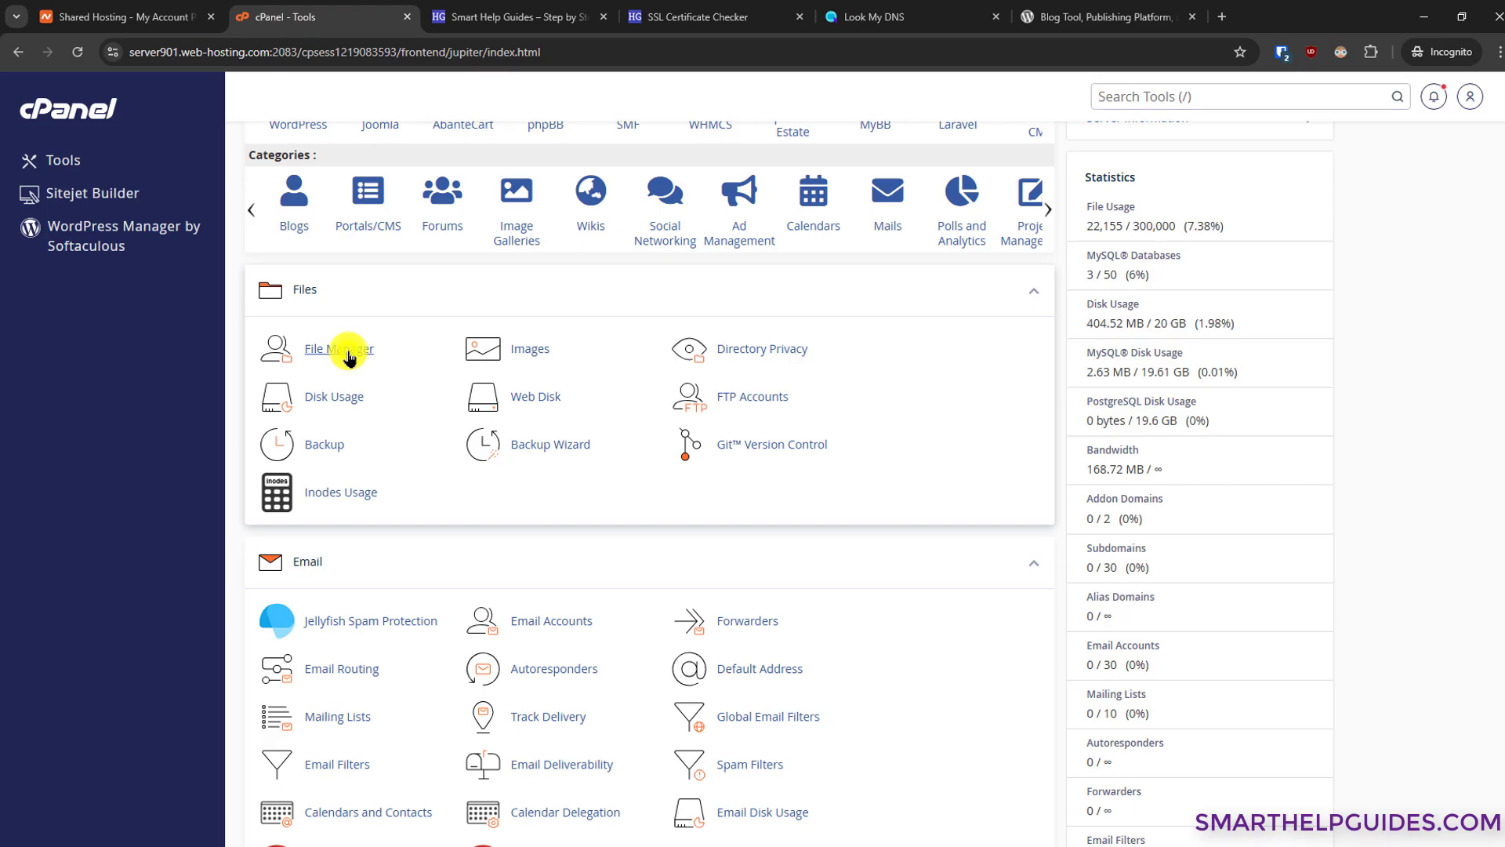
pyautogui.rightClick(350, 354)
pyautogui.click(376, 371)
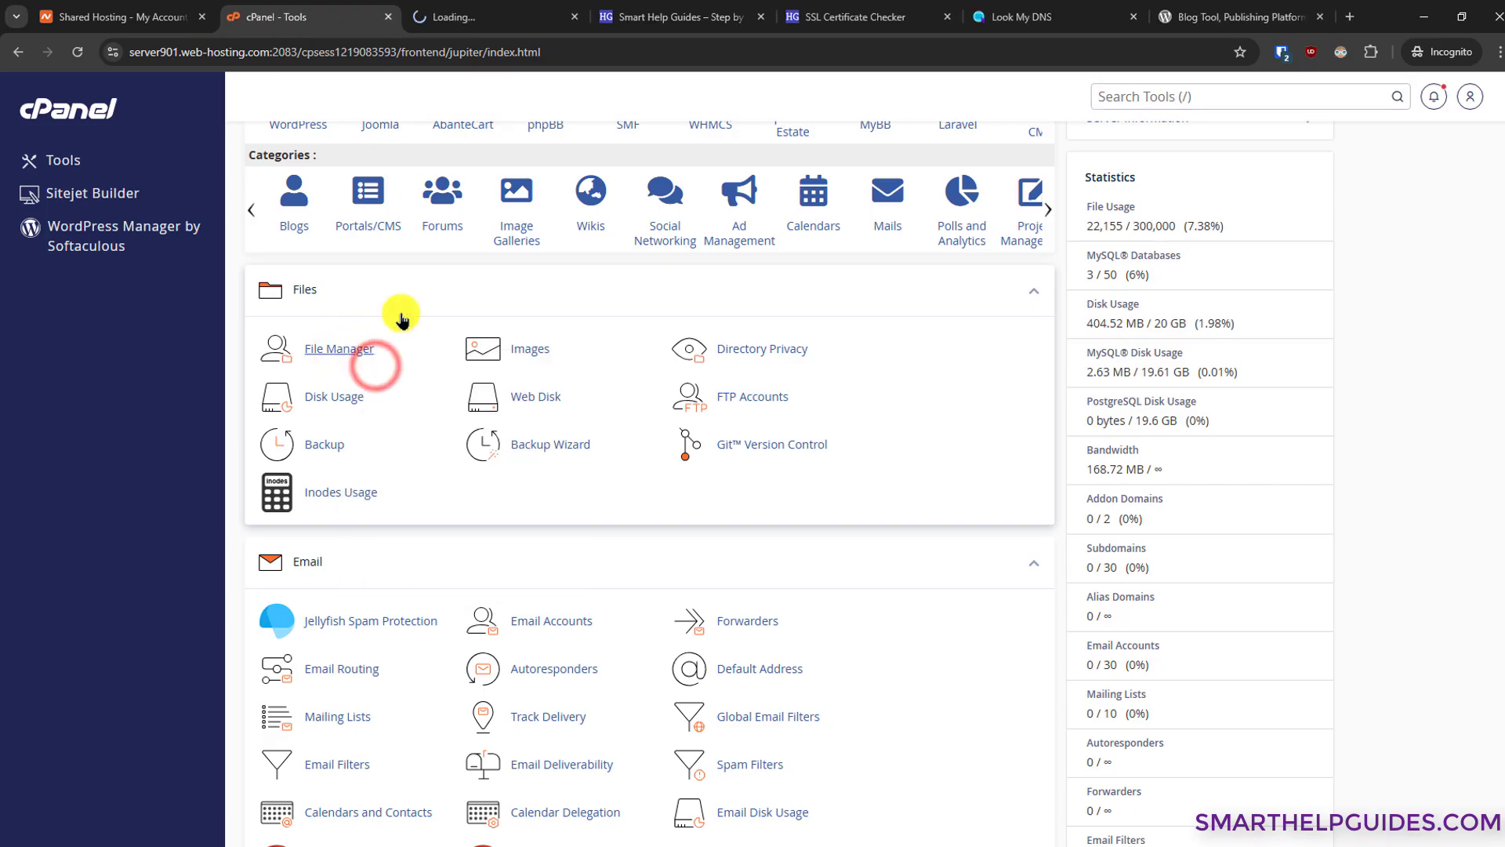
pyautogui.click(478, 20)
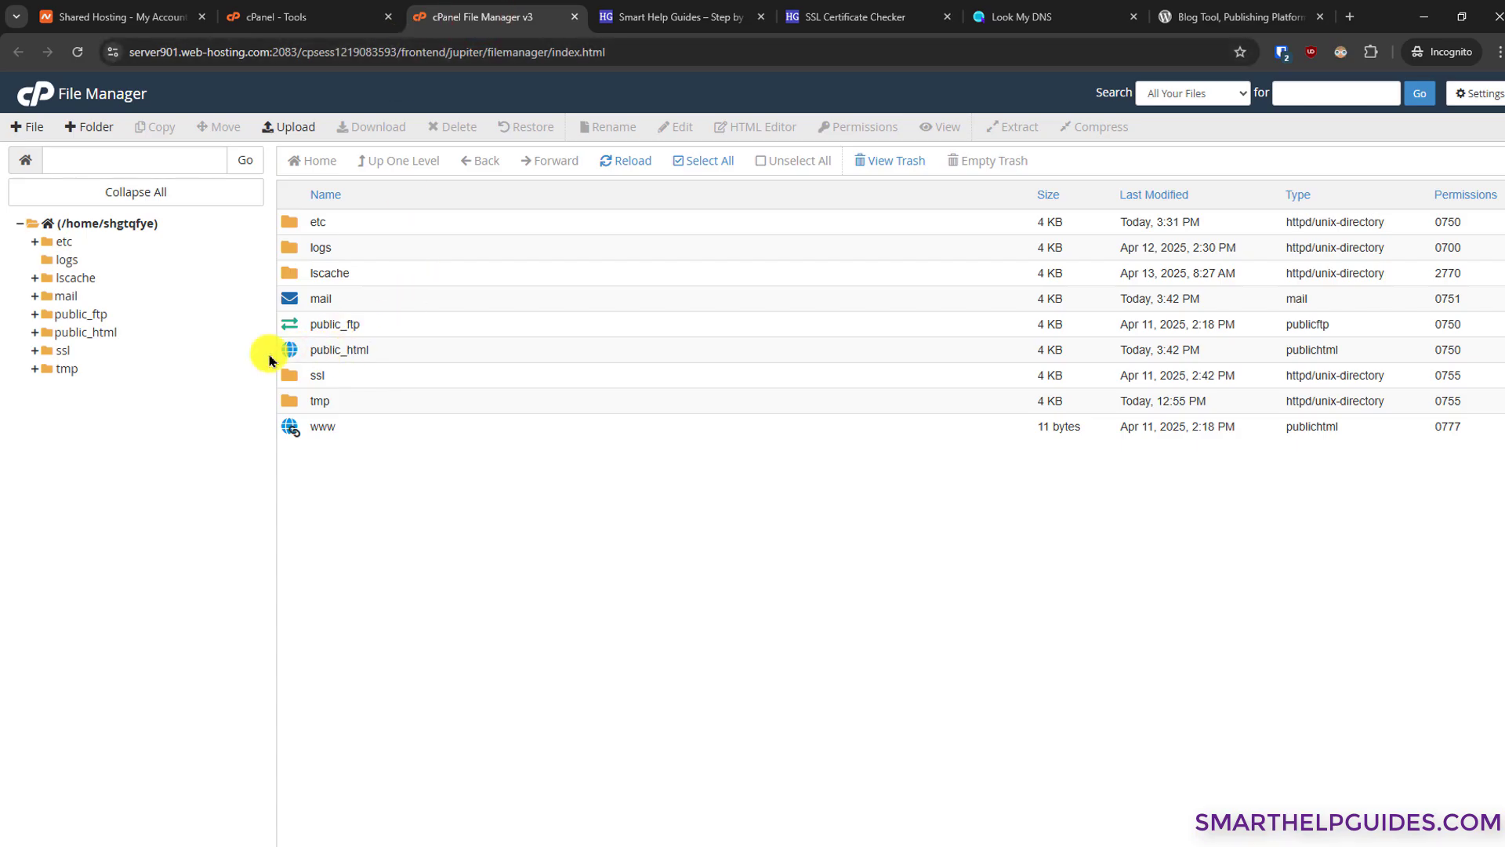
pyautogui.doubleClick(289, 357)
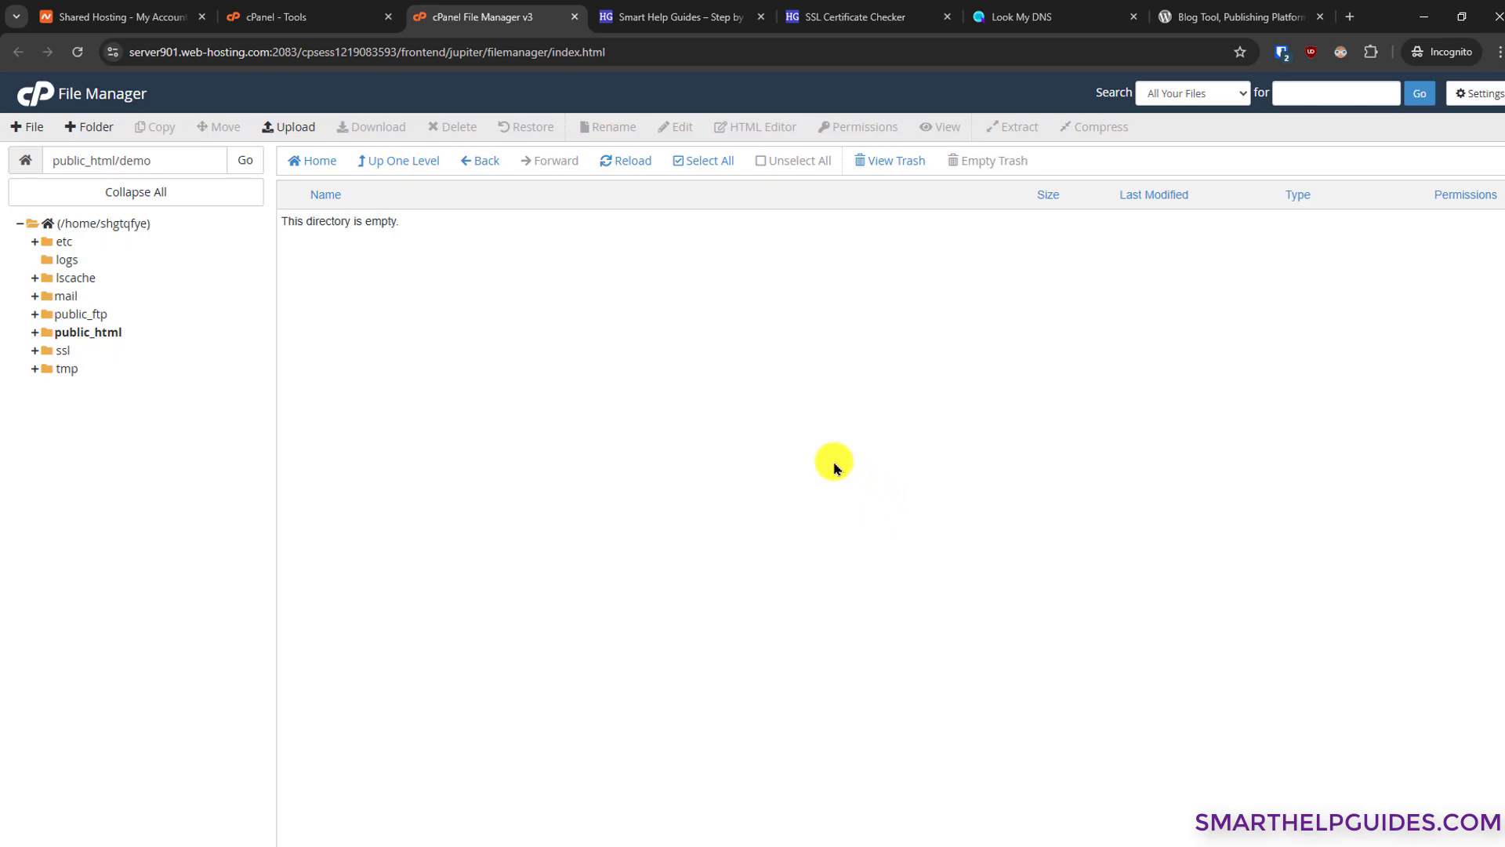
# Download WordPress 6.8 from wordpress.org and save it as wordpress-6.8.zip in the Downloads GPT folder
pyautogui.click(1235, 15)
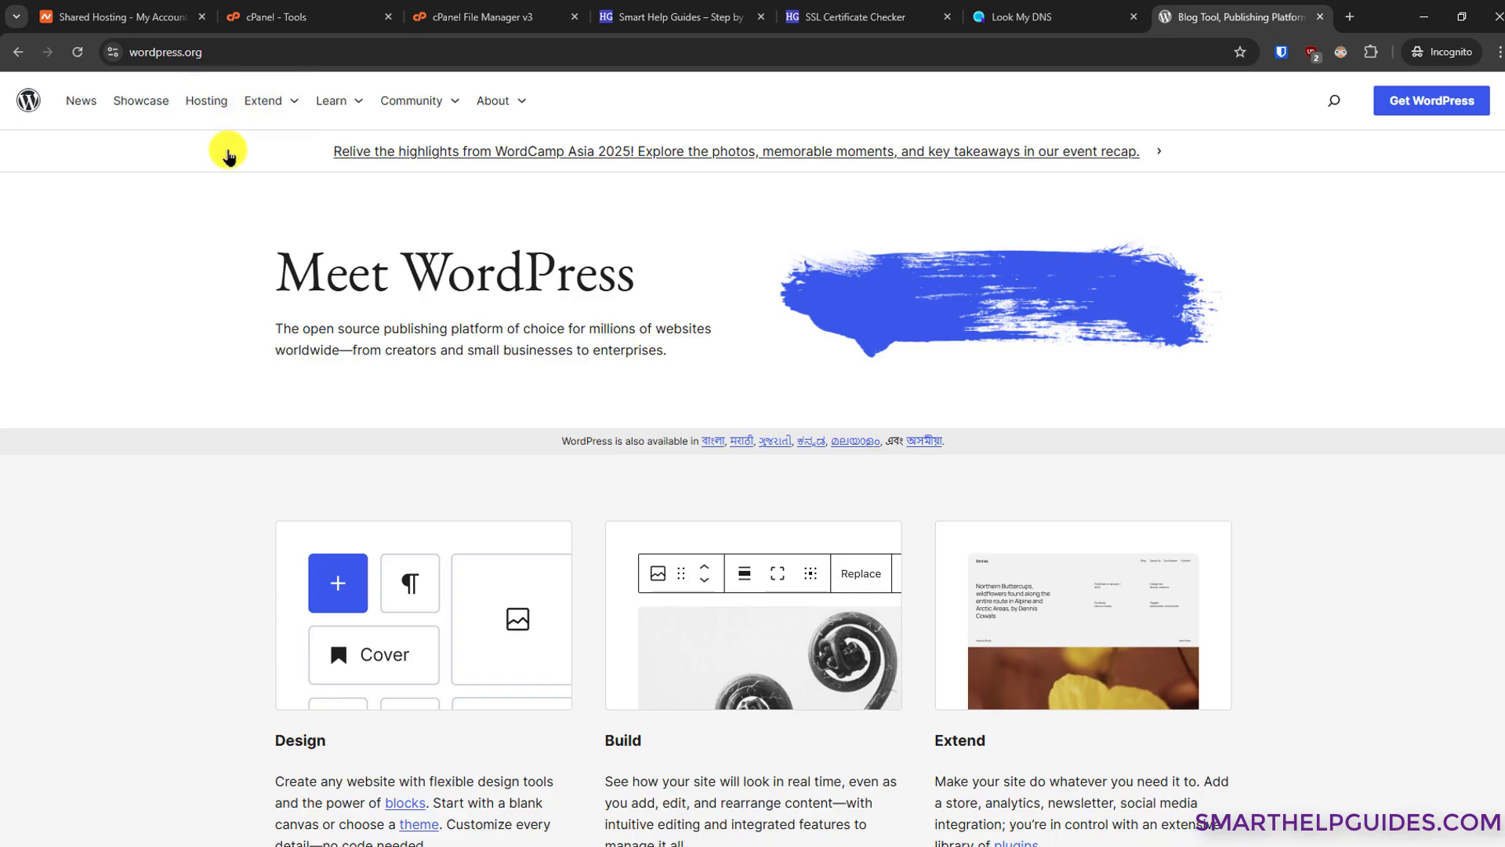
pyautogui.click(1422, 108)
pyautogui.click(1422, 108)
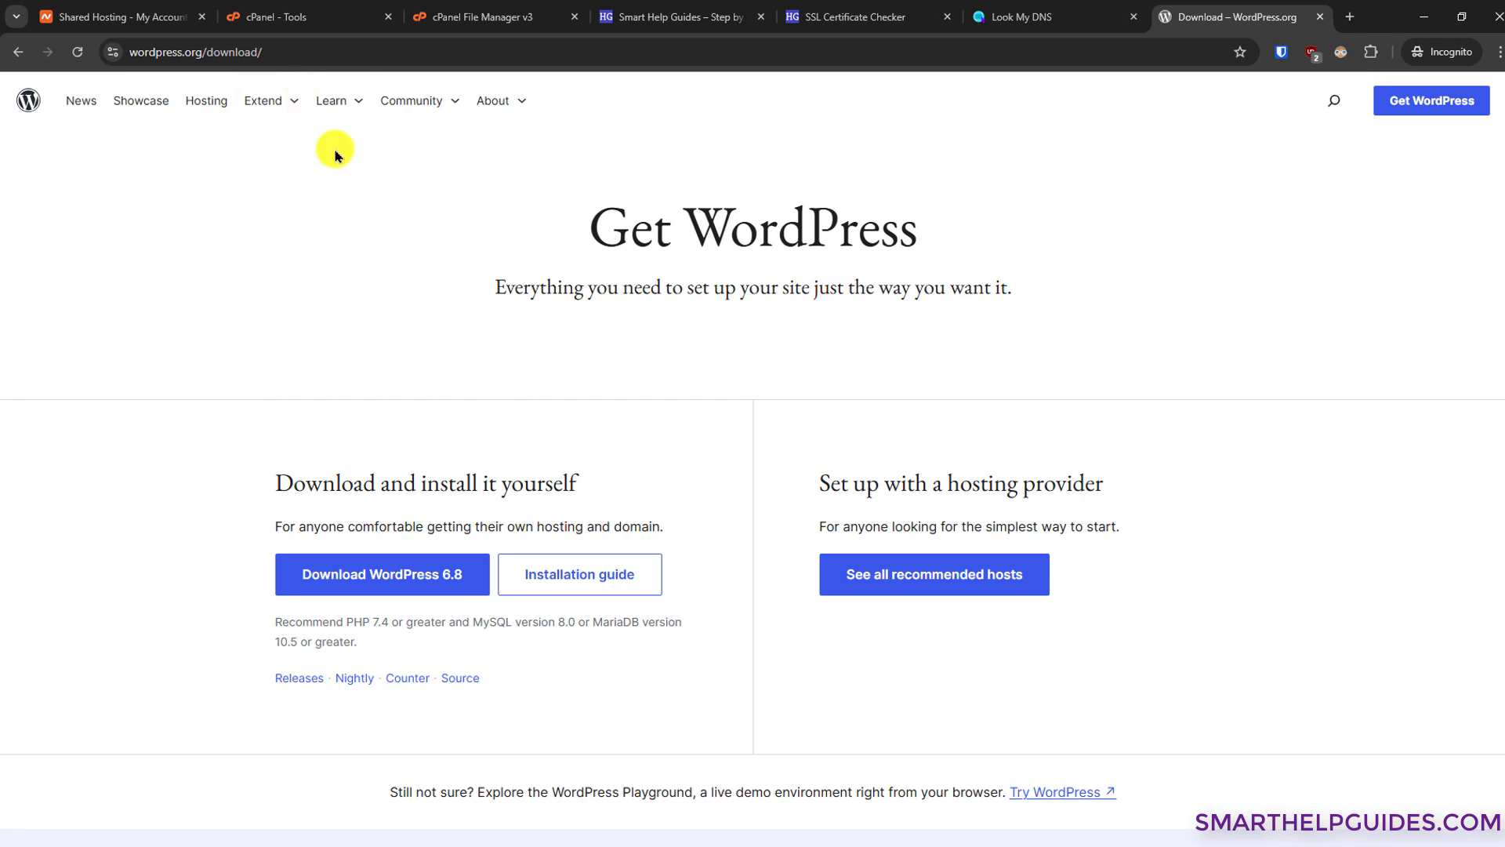
pyautogui.click(385, 586)
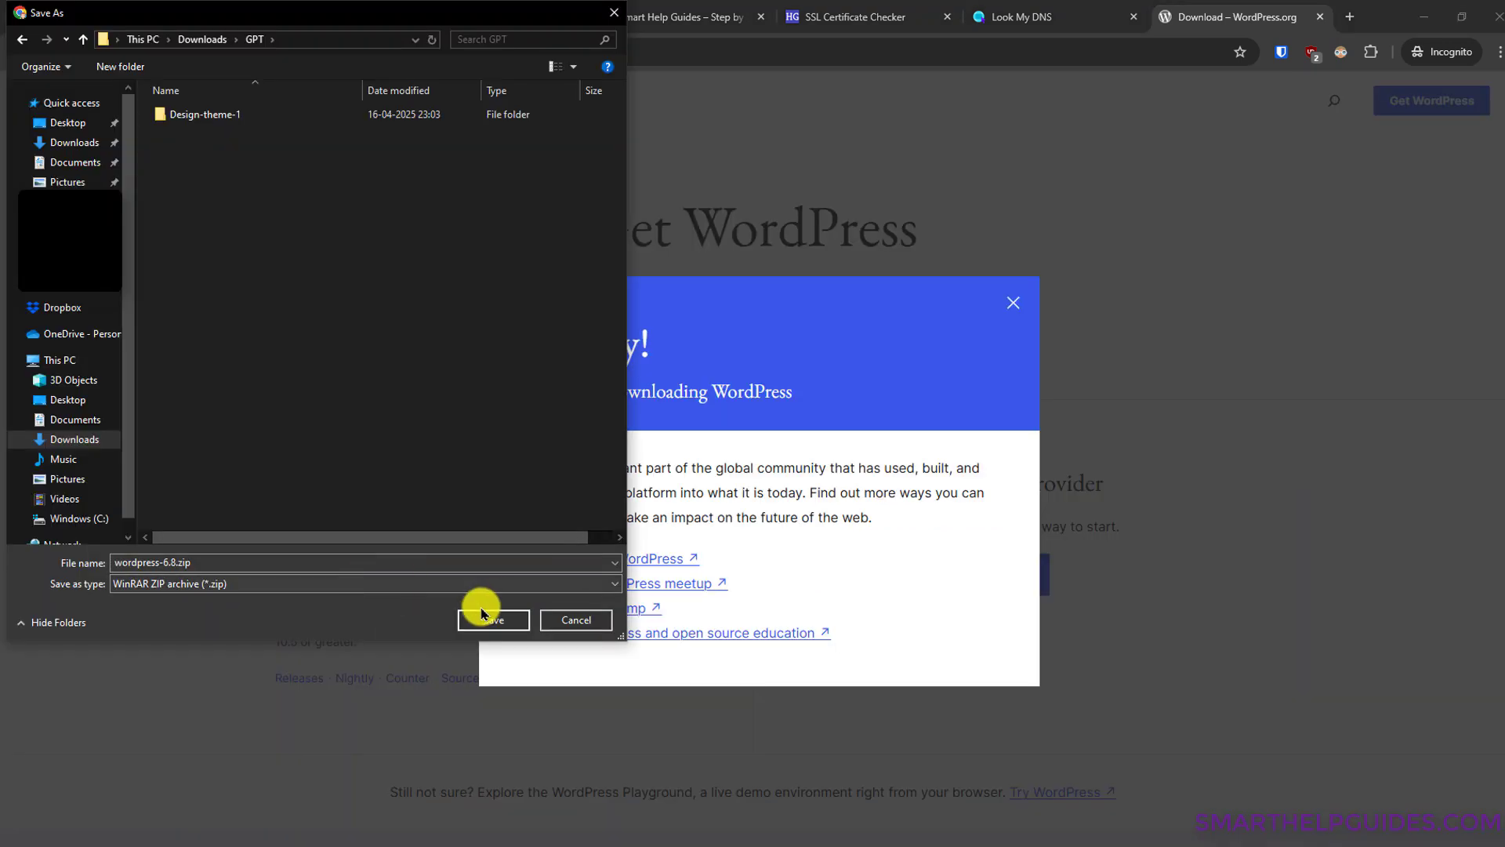
pyautogui.click(480, 621)
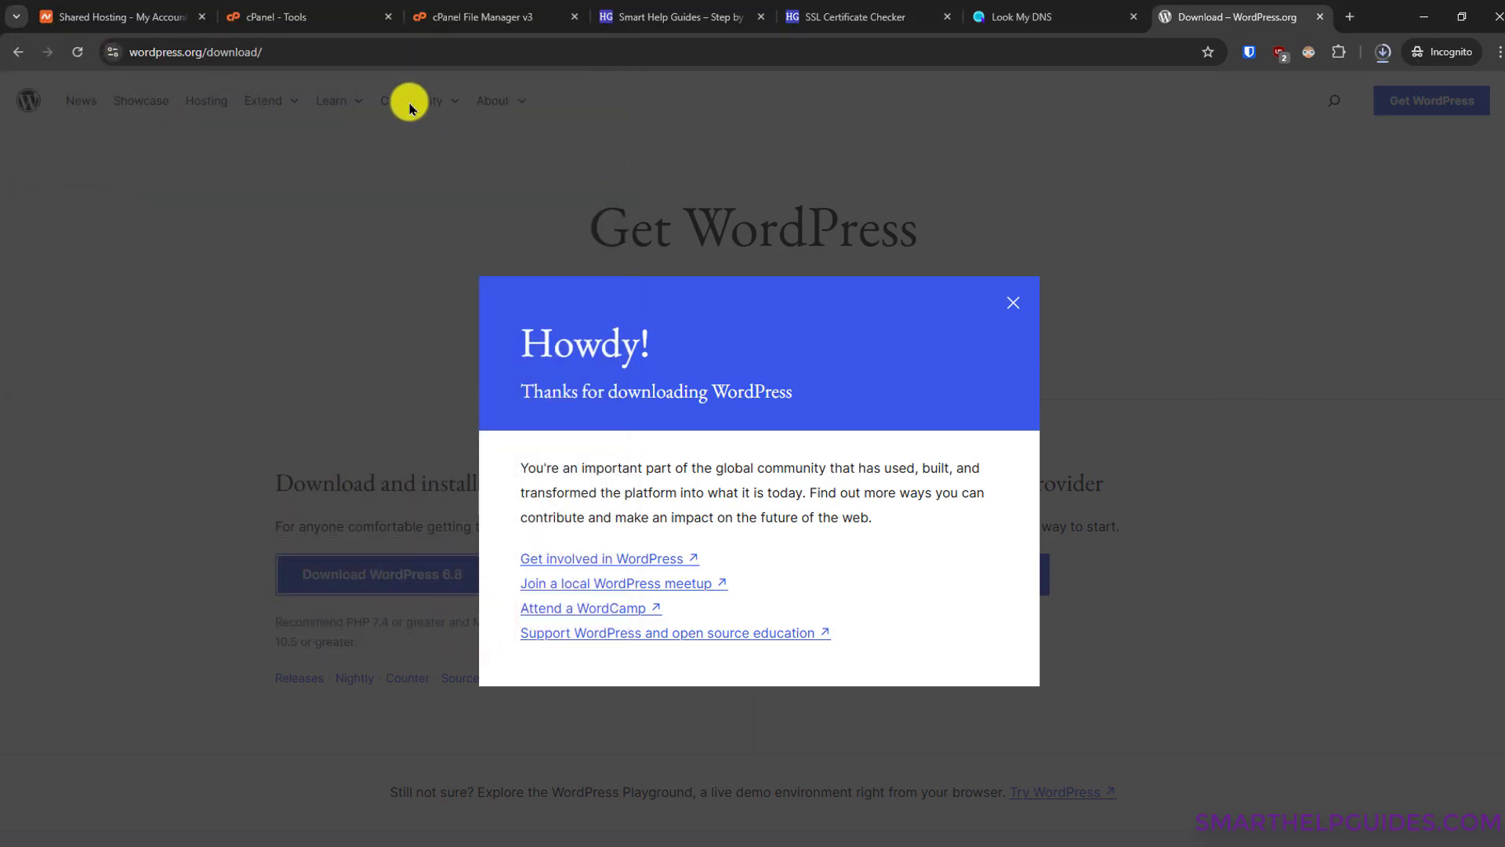
# In cPanel's MySQL Databases, create a new database with the name newdemodb after the account prefix
pyautogui.click(319, 19)
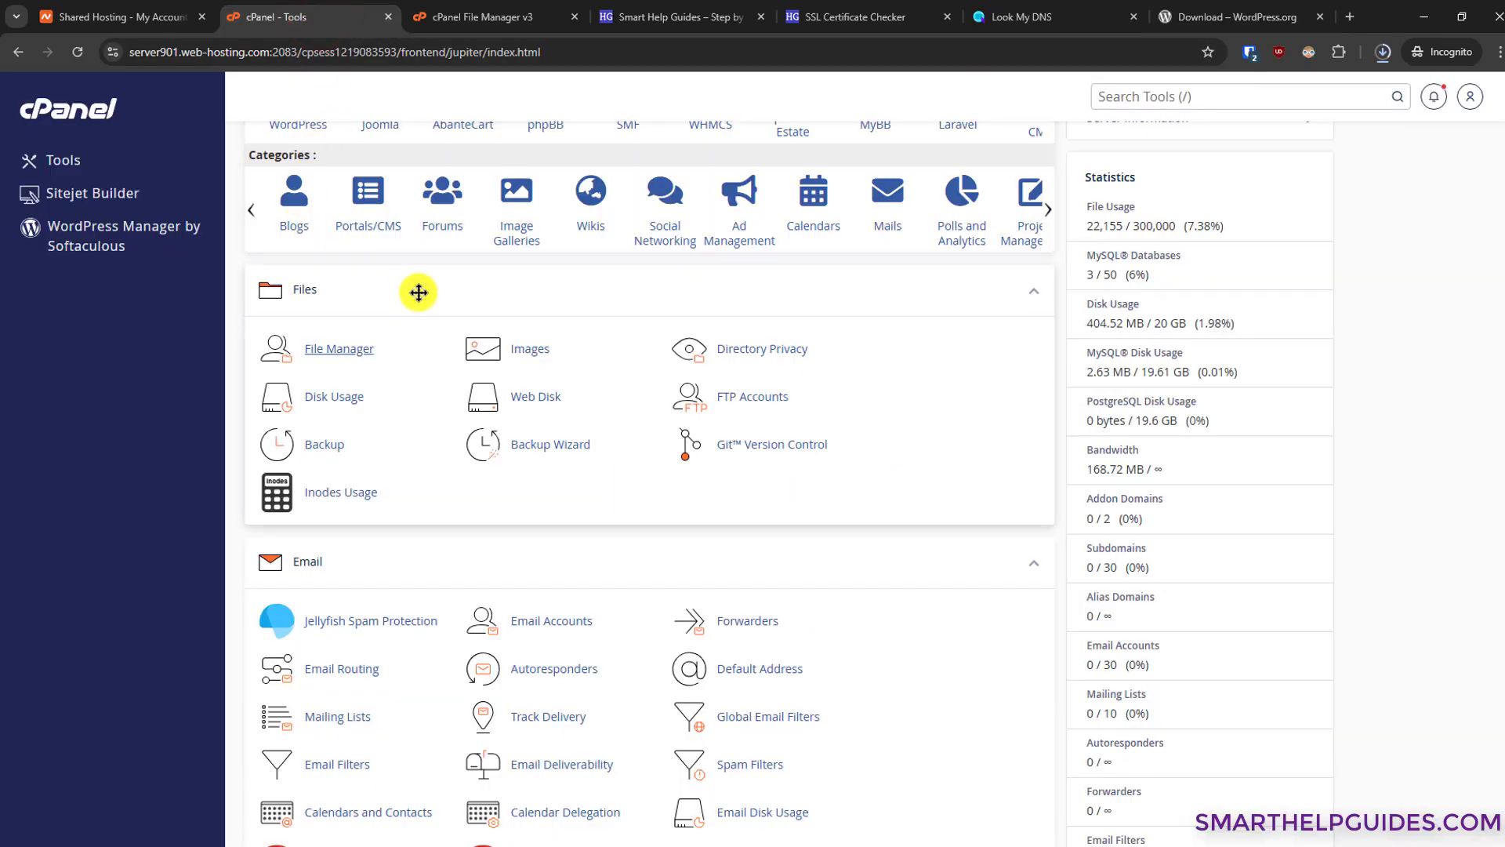
pyautogui.scroll(-3, 967, 384)
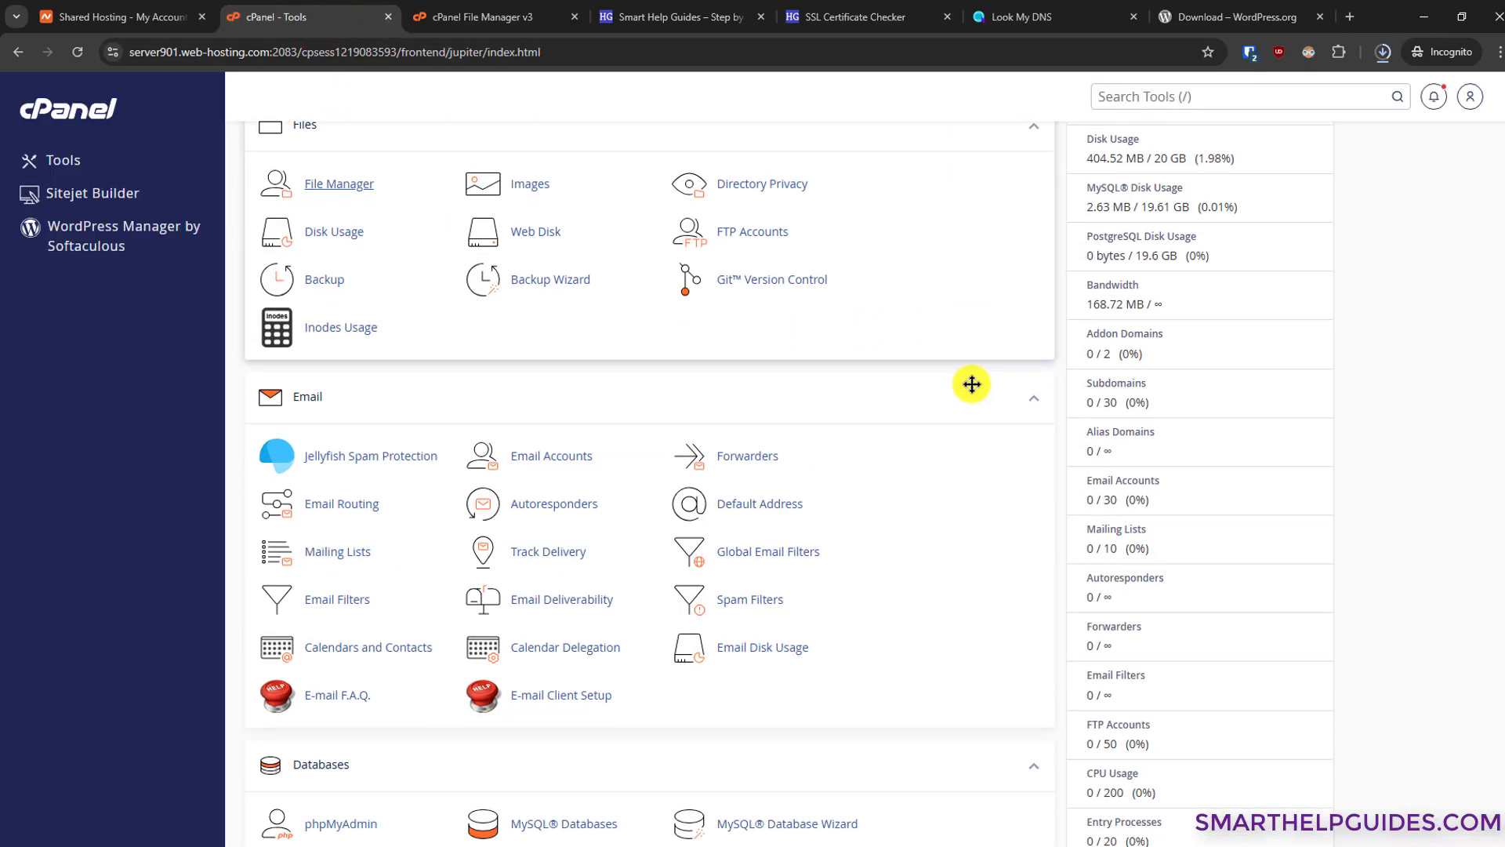
pyautogui.scroll(-4, 971, 385)
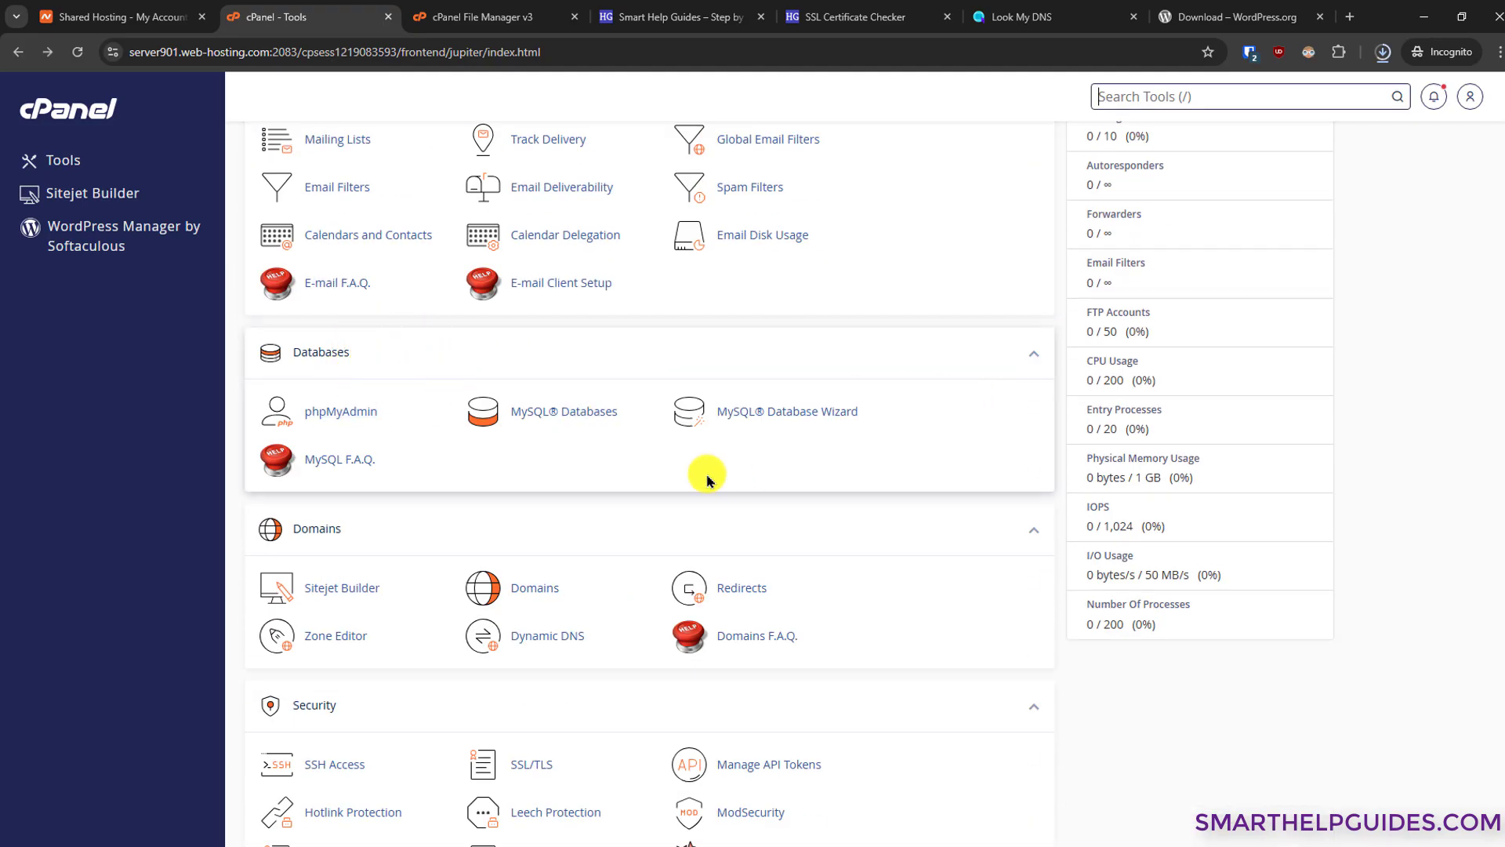
pyautogui.click(554, 421)
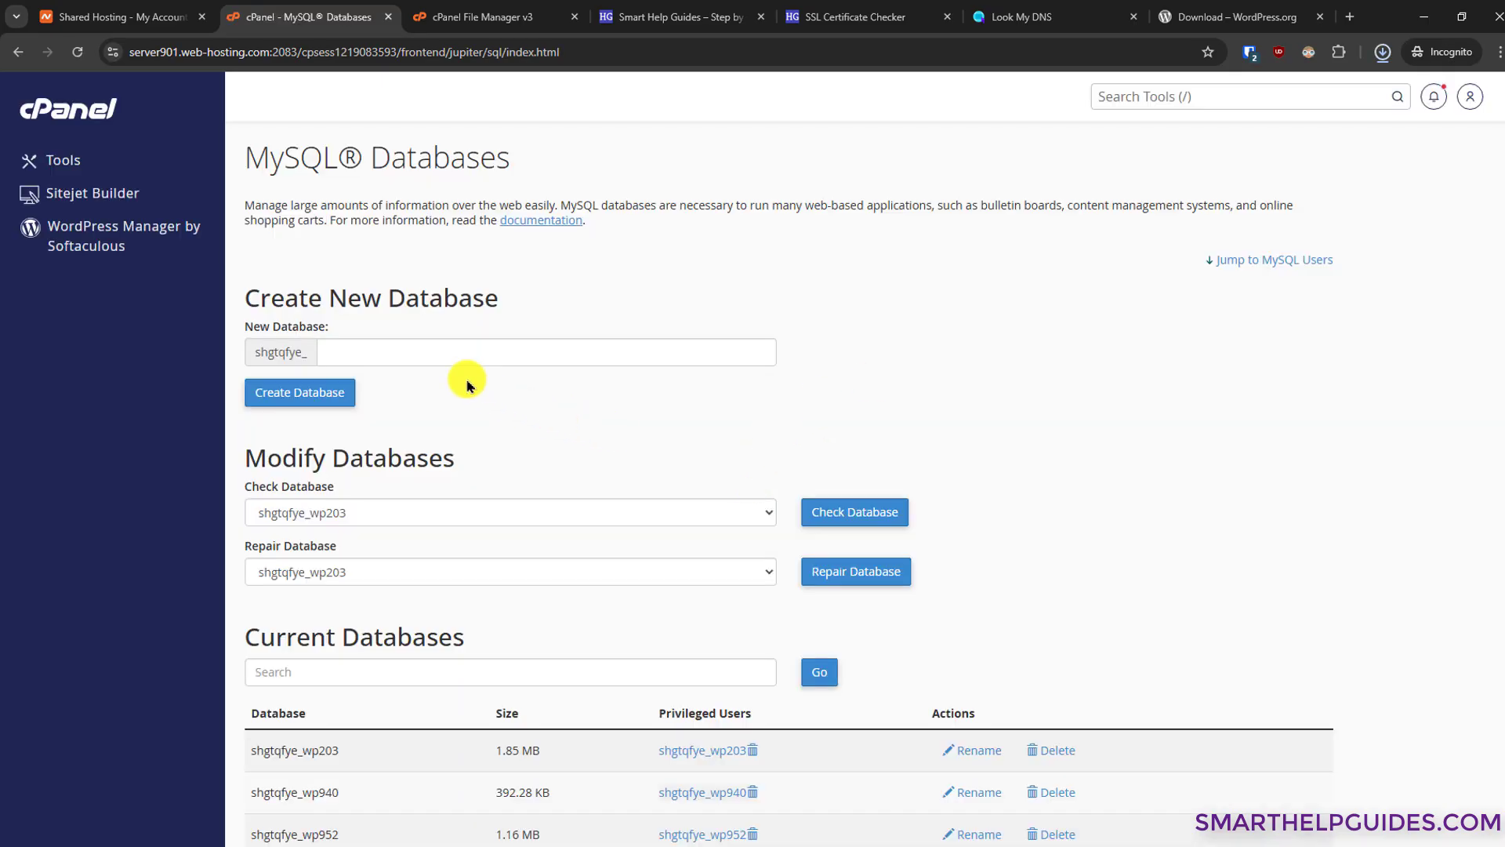
pyautogui.click(486, 348)
pyautogui.write('newdemodb')
pyautogui.click(295, 392)
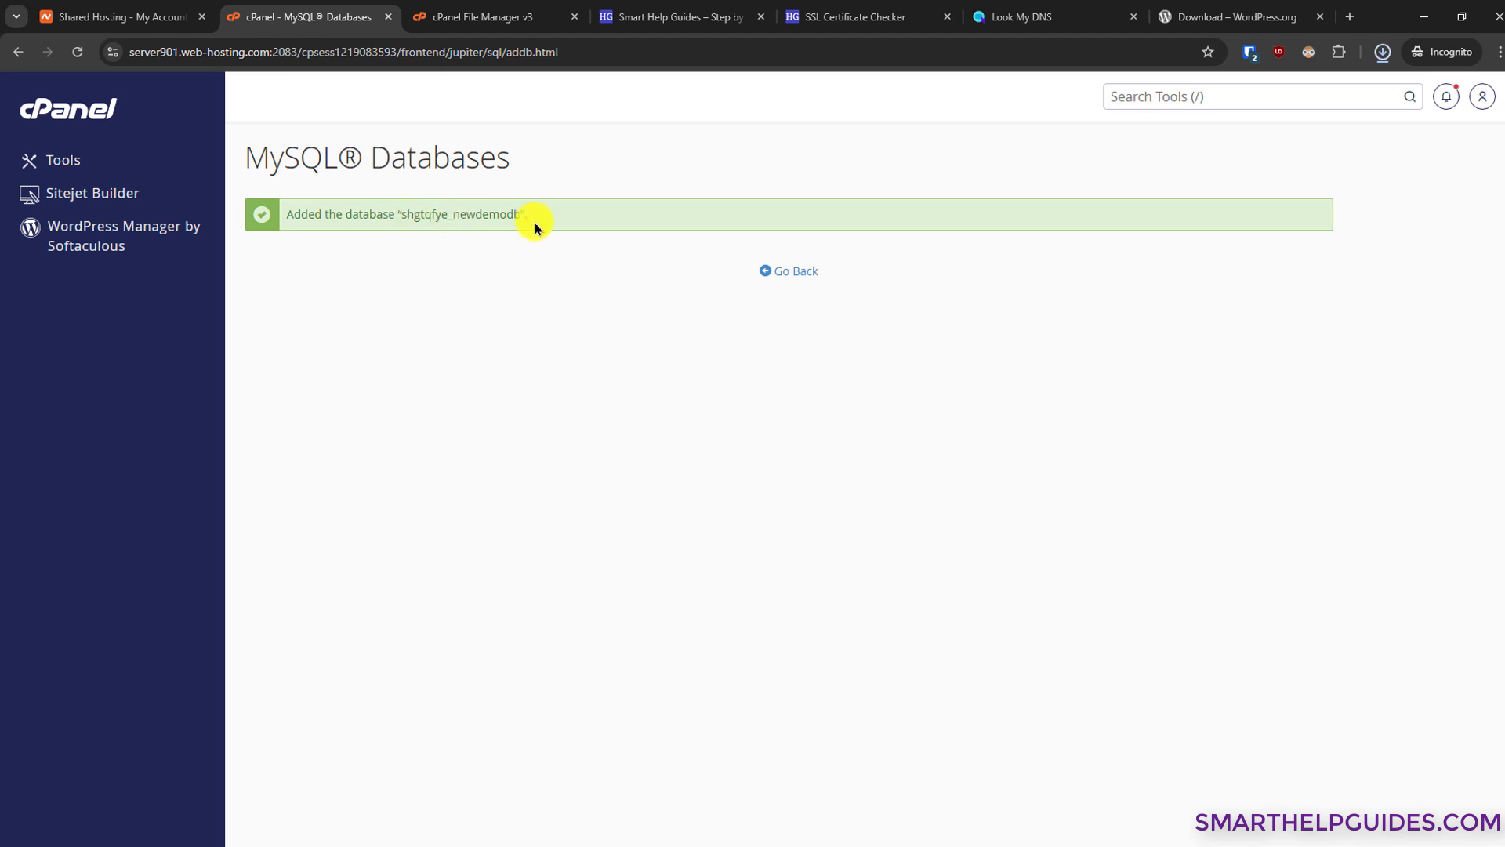
# Create the MySQL user newdemousr with a generated password in both password fields, and select its full prefixed name for copying
pyautogui.click(806, 270)
pyautogui.scroll(-6, 925, 397)
pyautogui.scroll(-2, 917, 404)
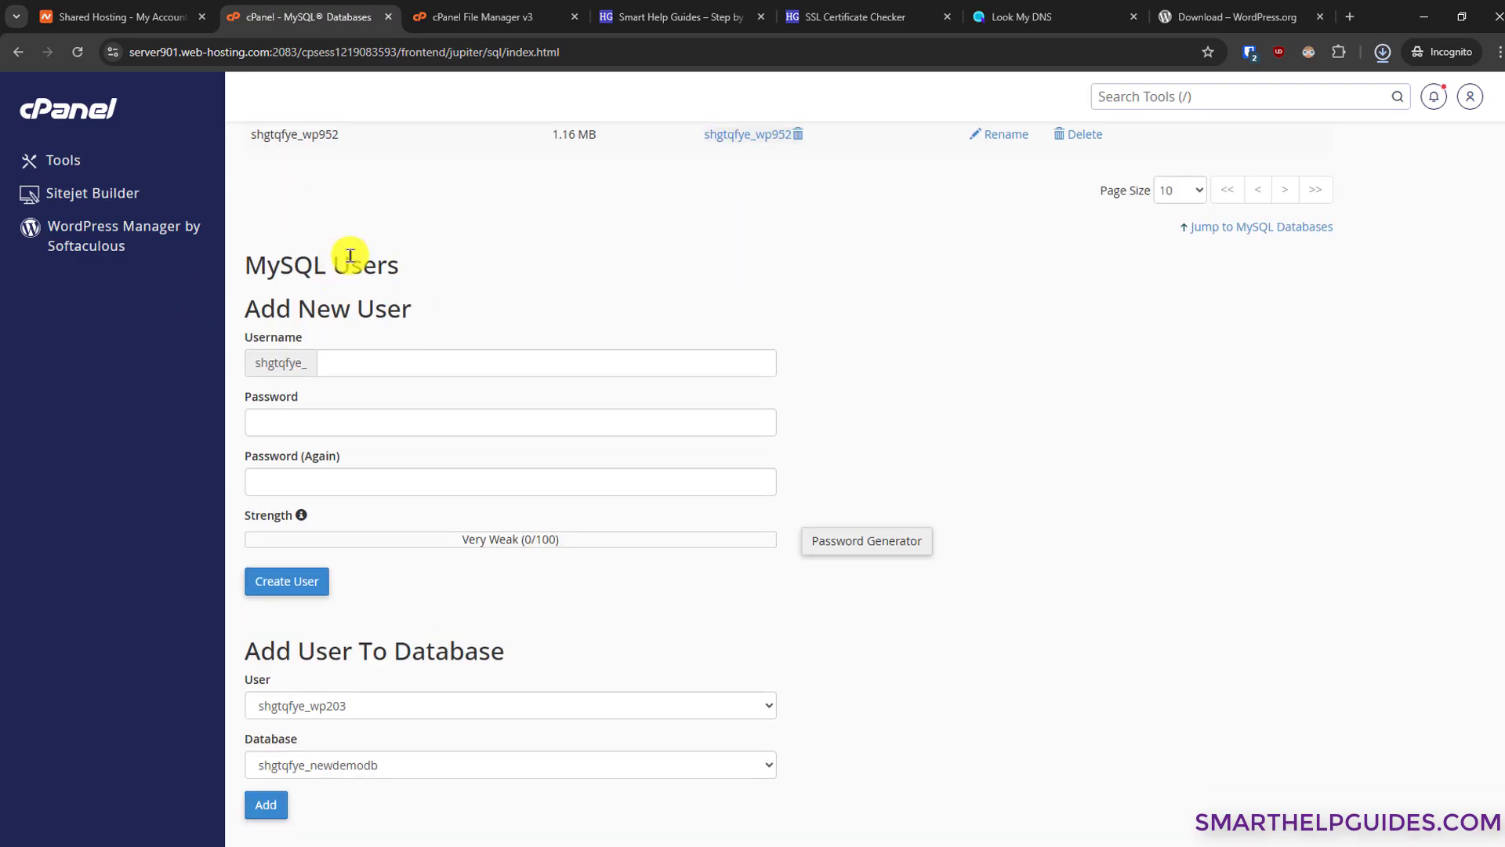
pyautogui.click(425, 372)
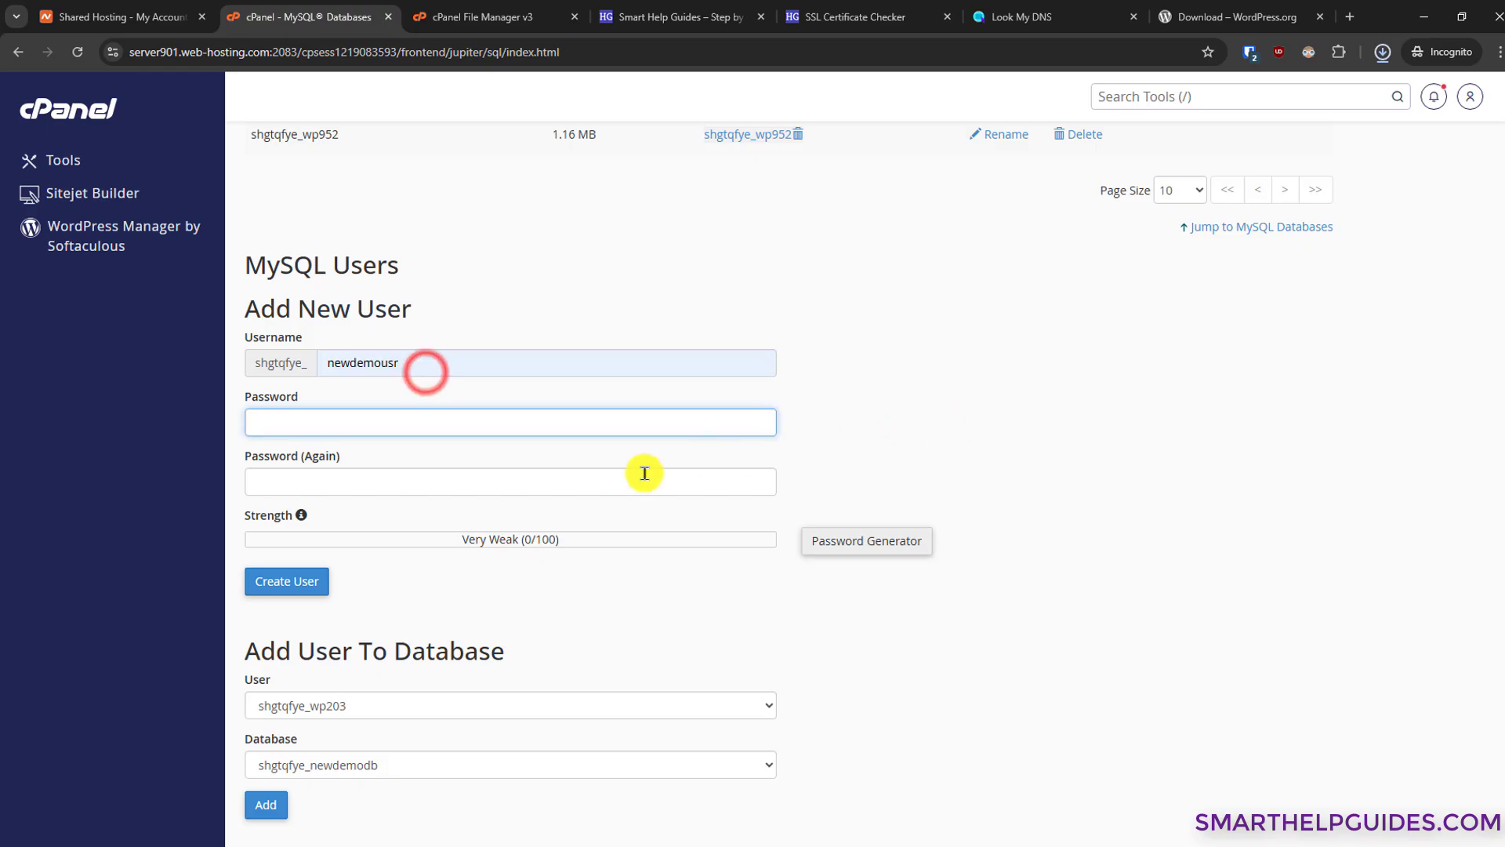
pyautogui.click(866, 536)
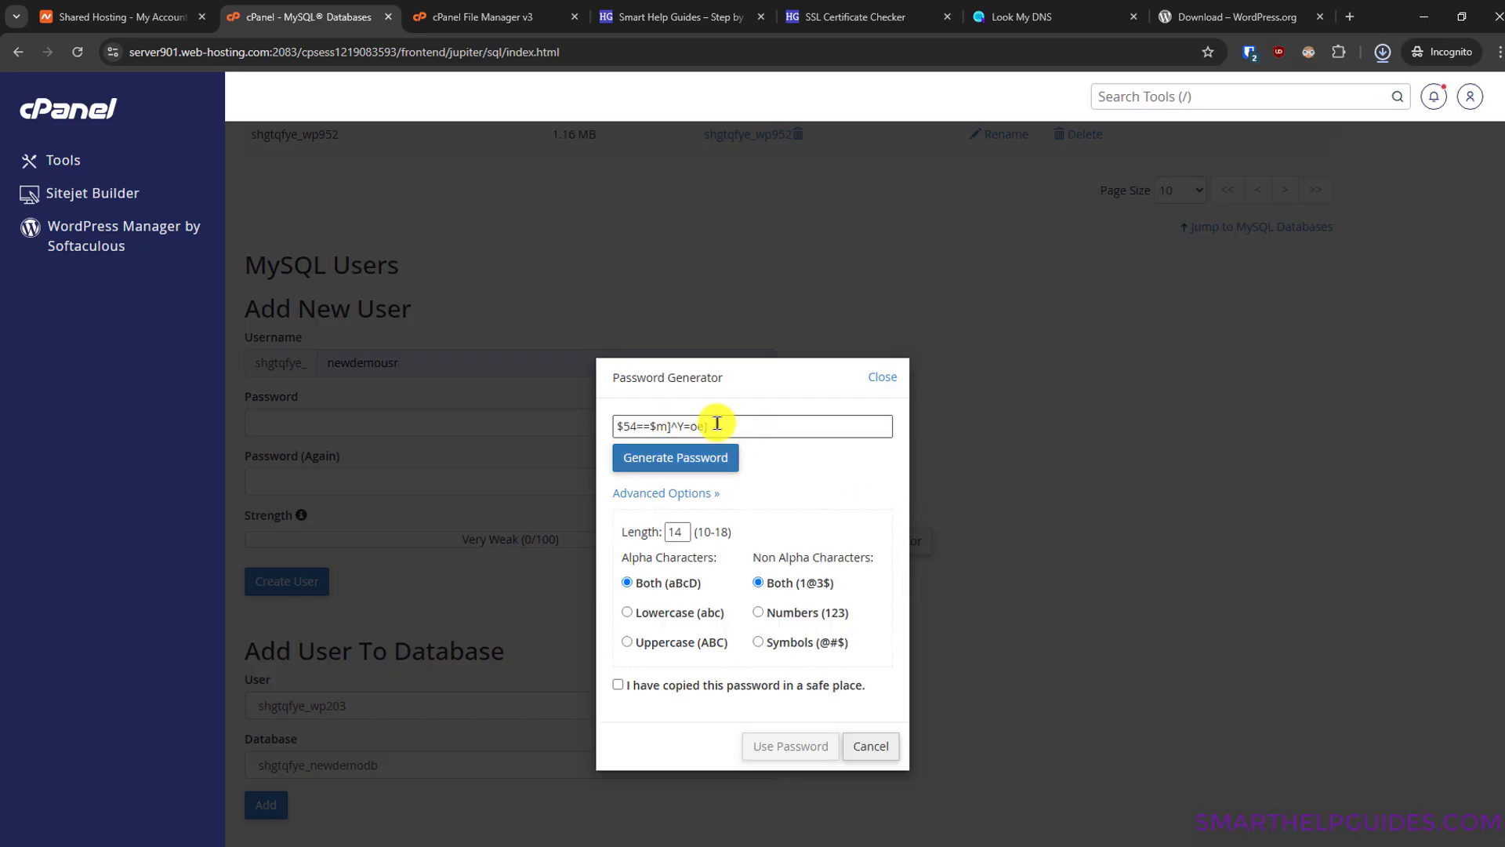
pyautogui.click(742, 423)
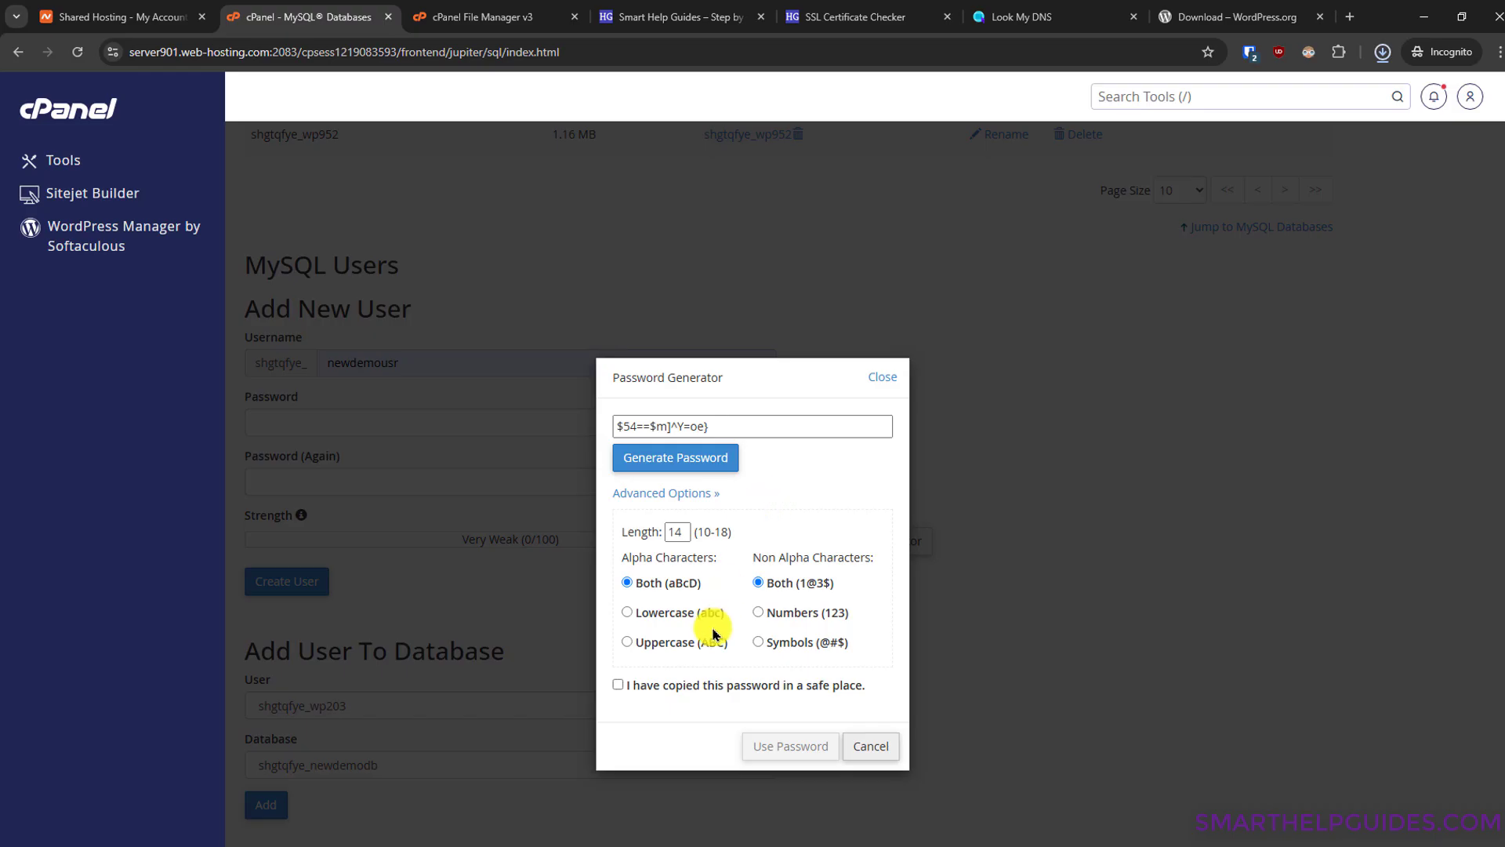
pyautogui.click(618, 684)
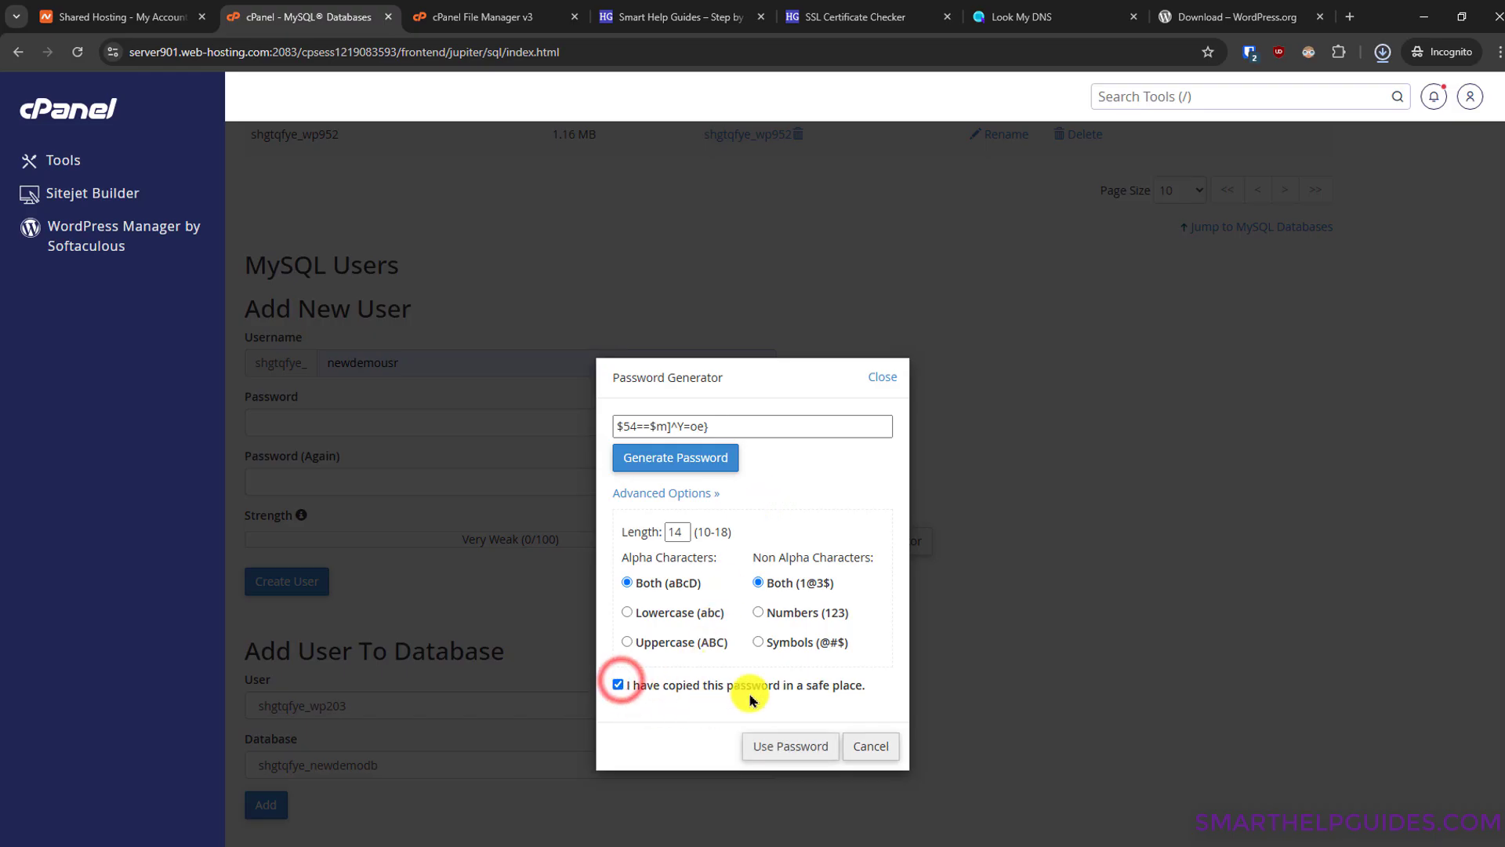
pyautogui.click(797, 749)
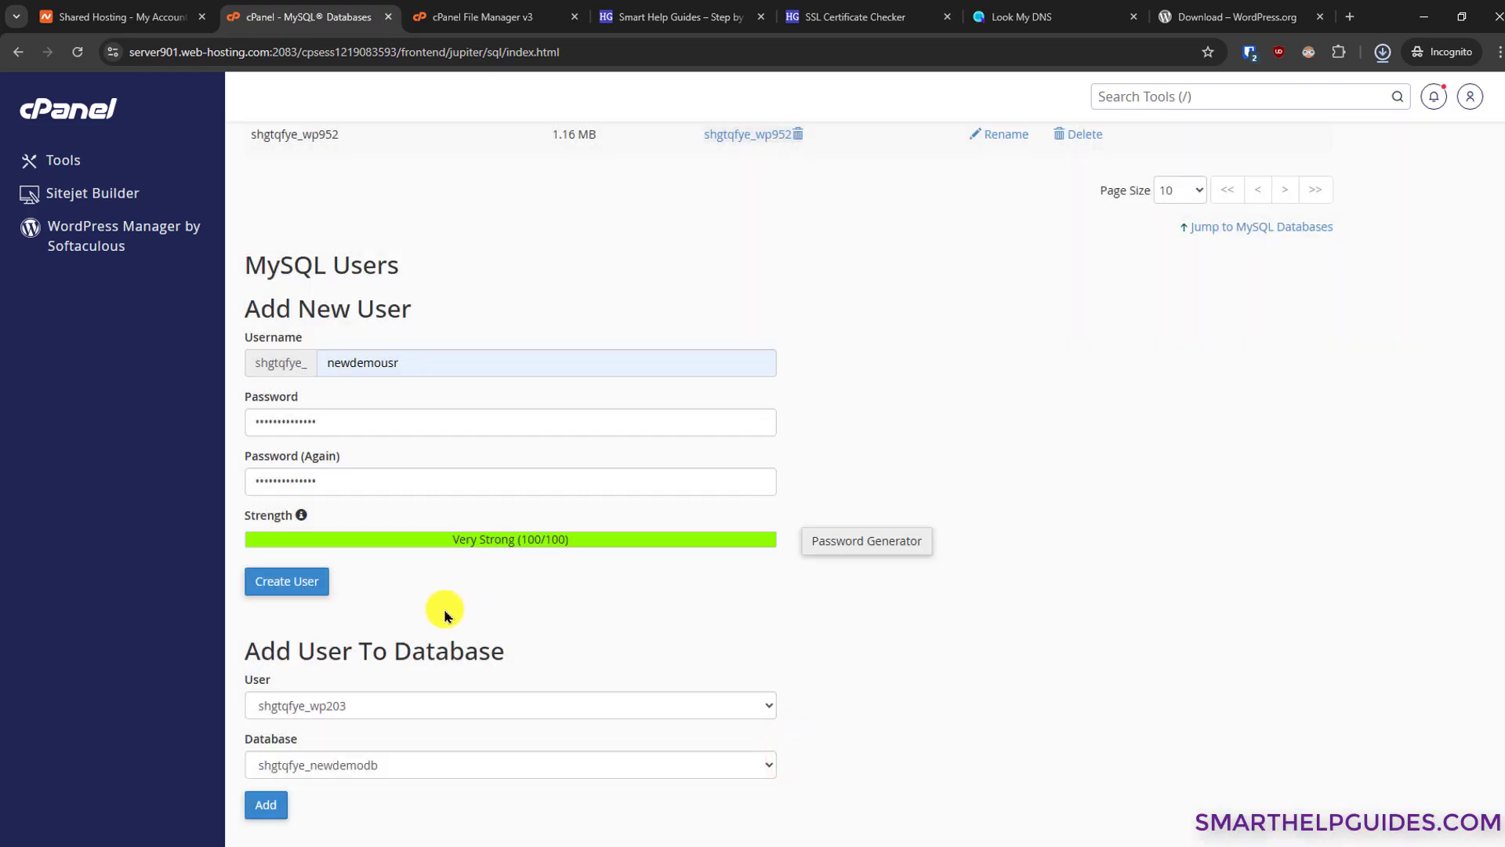
pyautogui.click(284, 587)
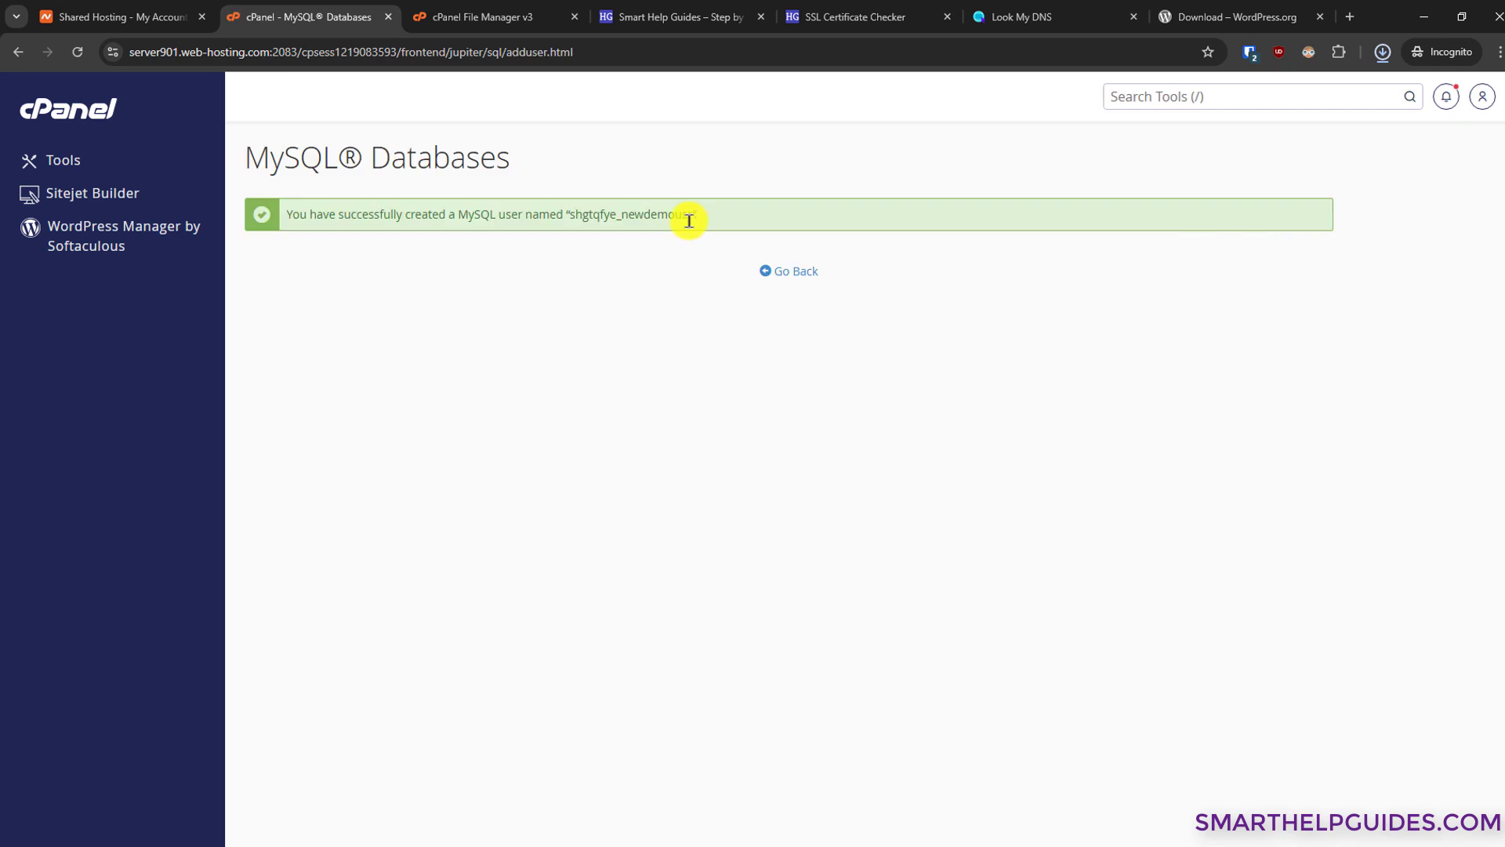
pyautogui.moveTo(694, 213); pyautogui.dragTo(569, 216)
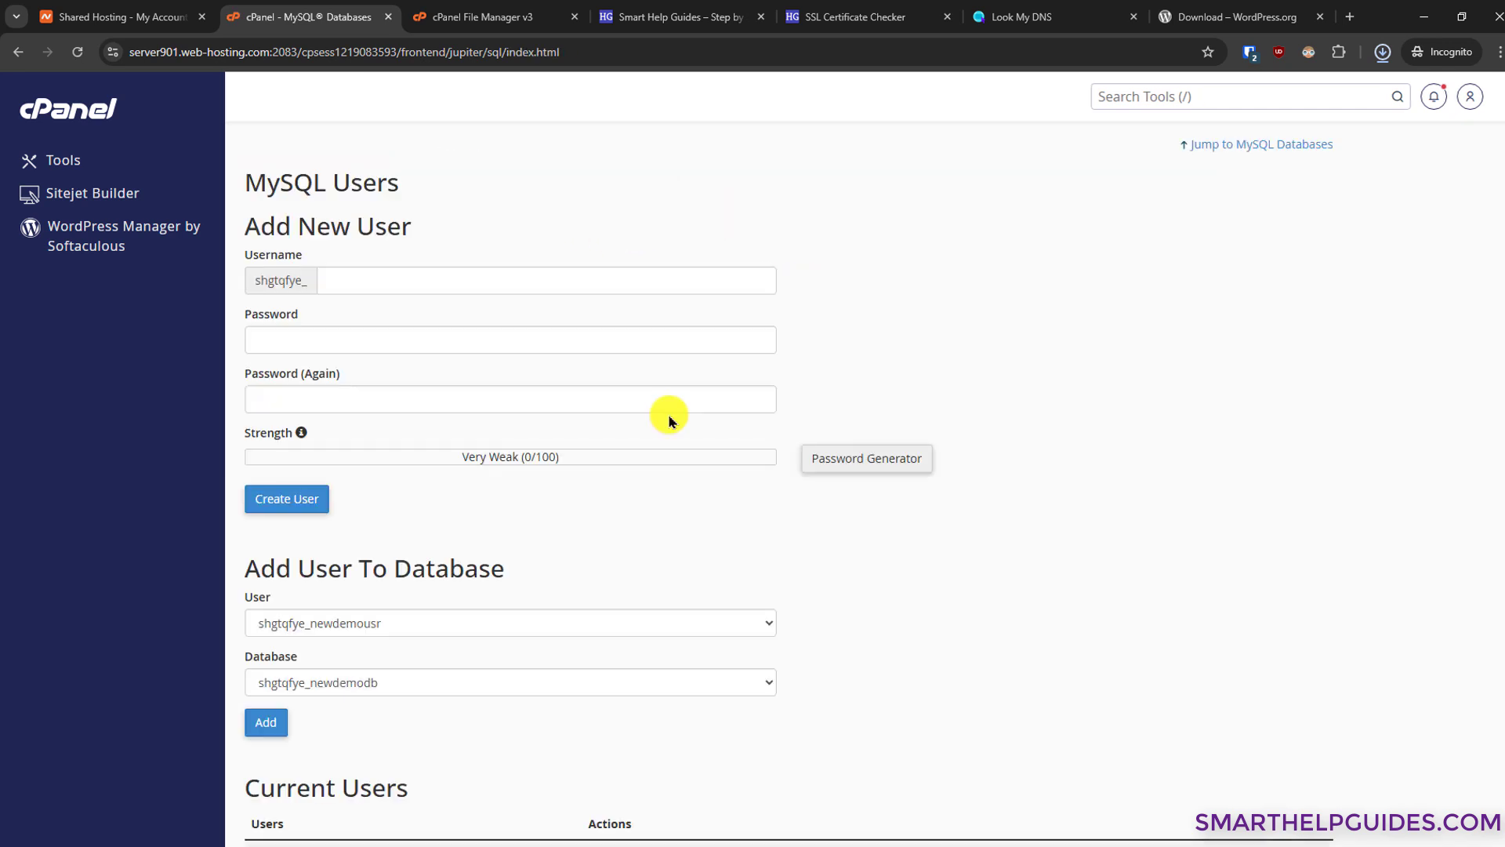
# Add the user shgtqfye_newdemousr to the database shgtqfye_newdemodb with all privileges
pyautogui.scroll(-1, 672, 422)
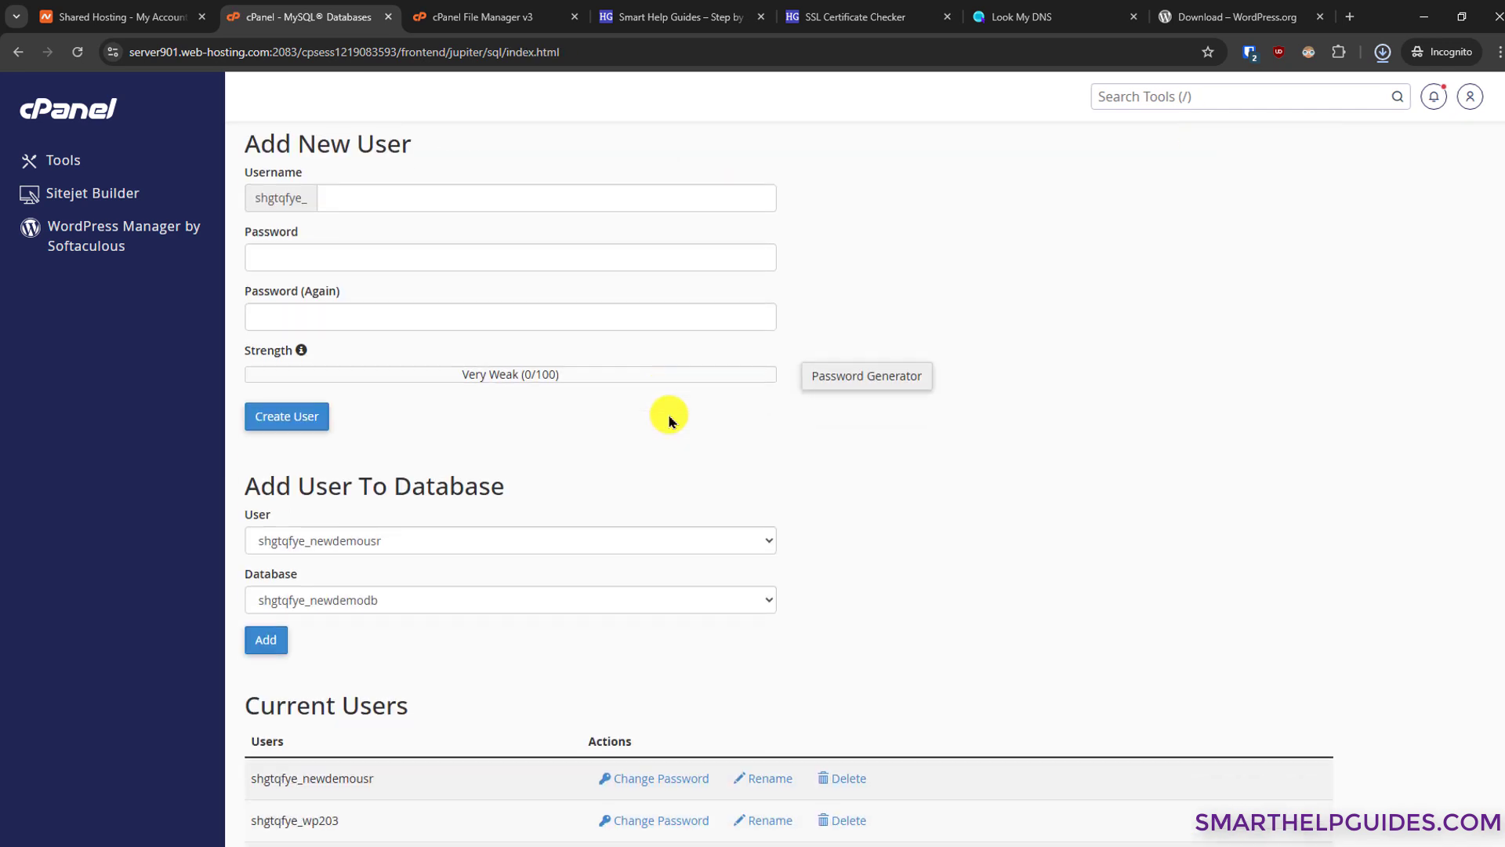
pyautogui.scroll(-1, 674, 423)
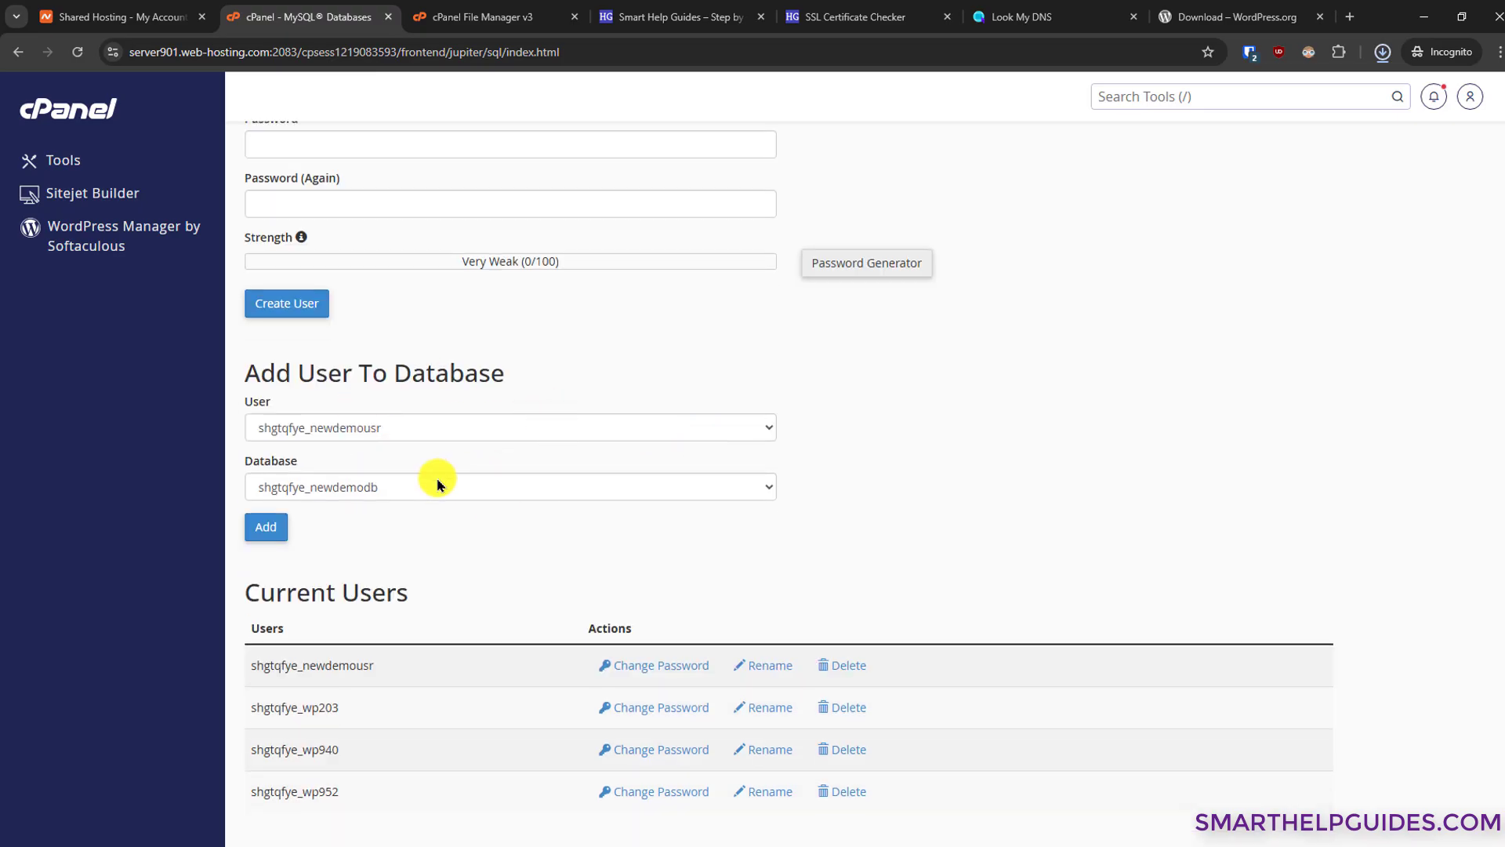
pyautogui.click(525, 427)
pyautogui.click(298, 451)
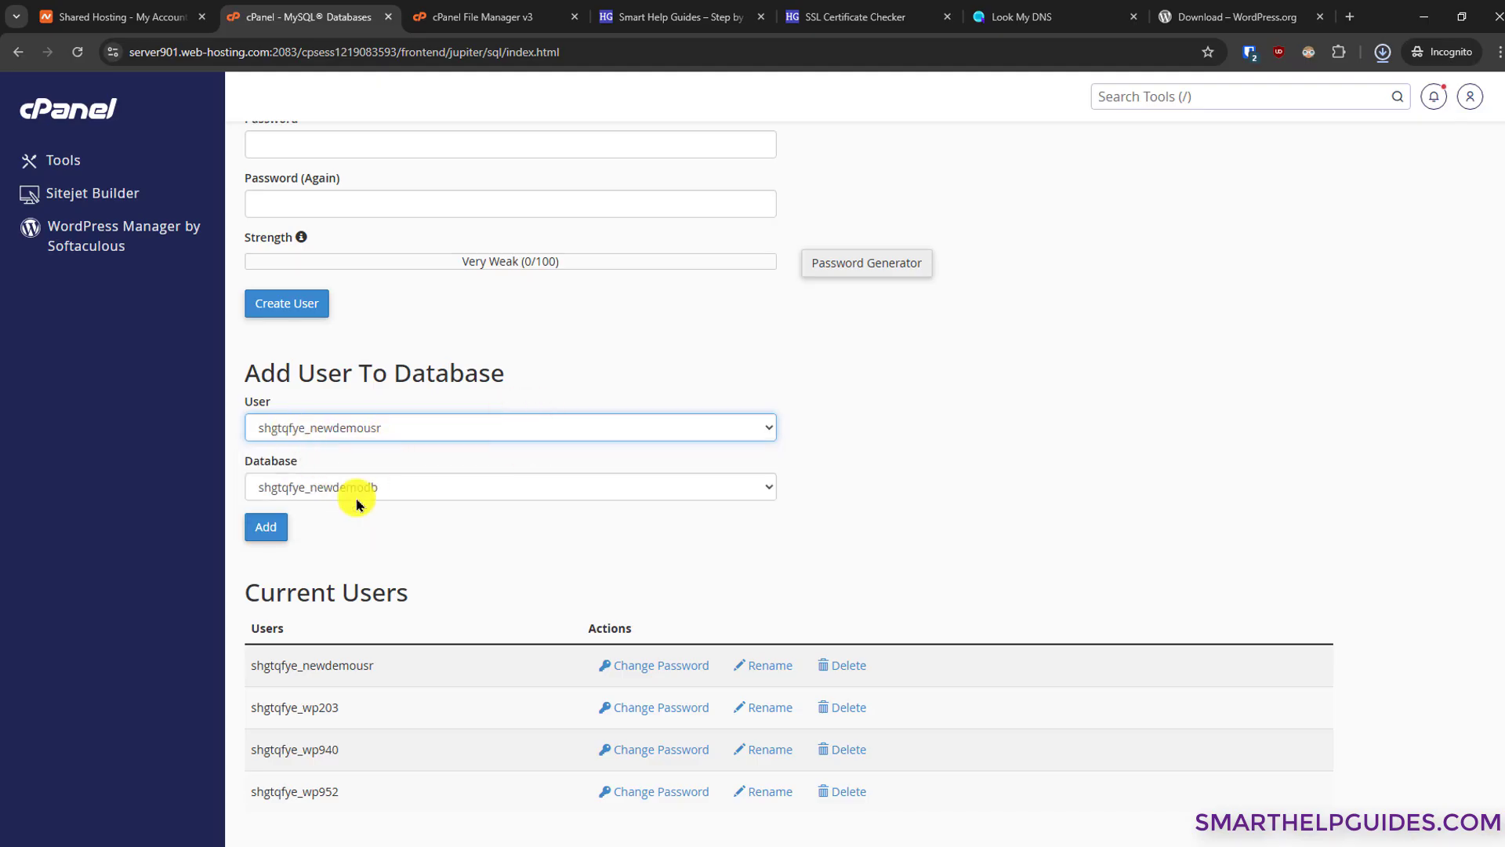
pyautogui.click(381, 484)
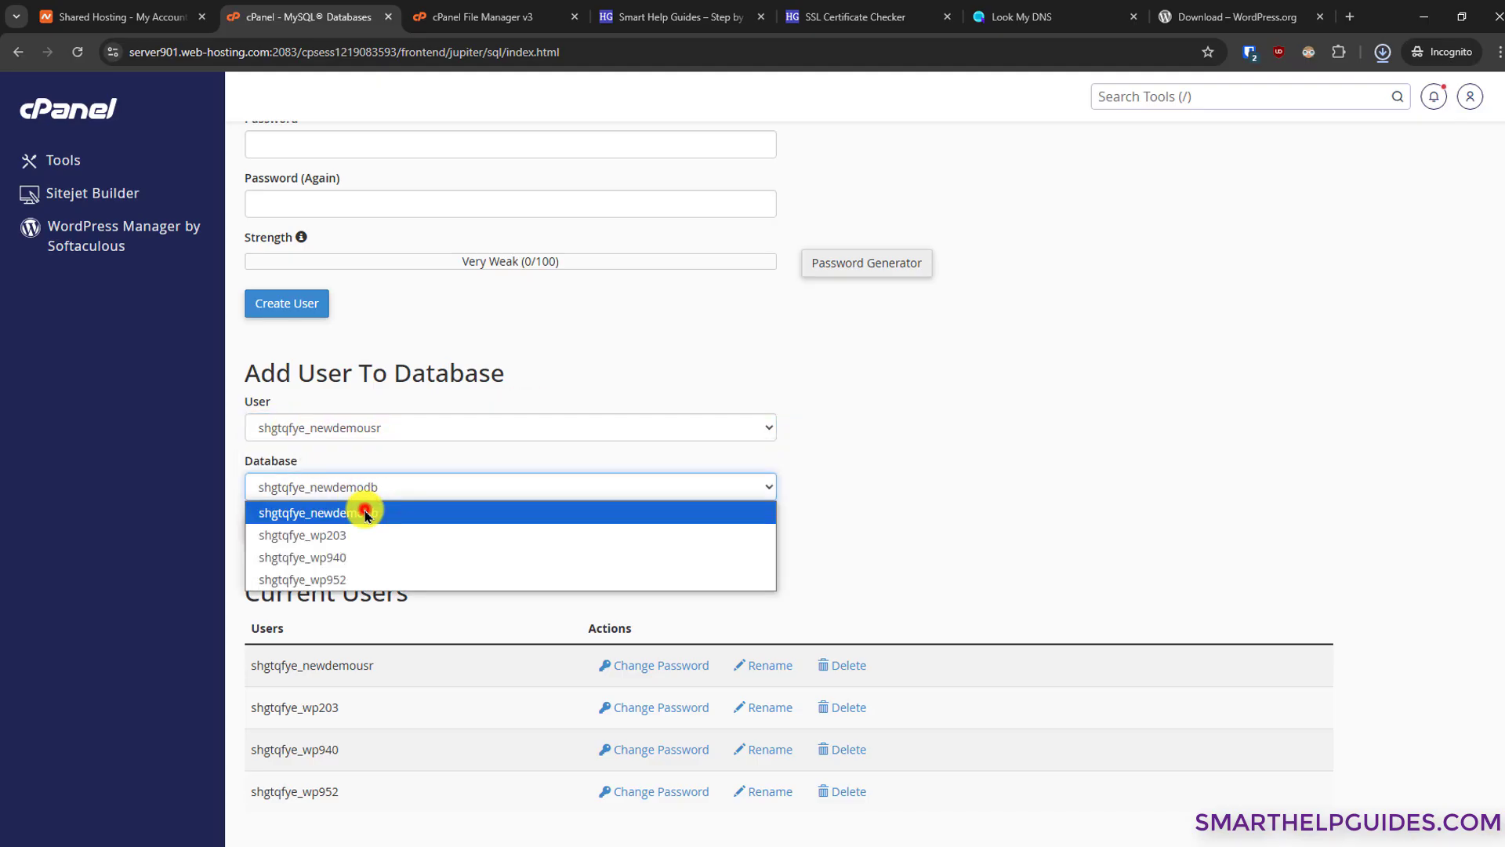
pyautogui.click(365, 514)
pyautogui.click(271, 528)
pyautogui.click(257, 303)
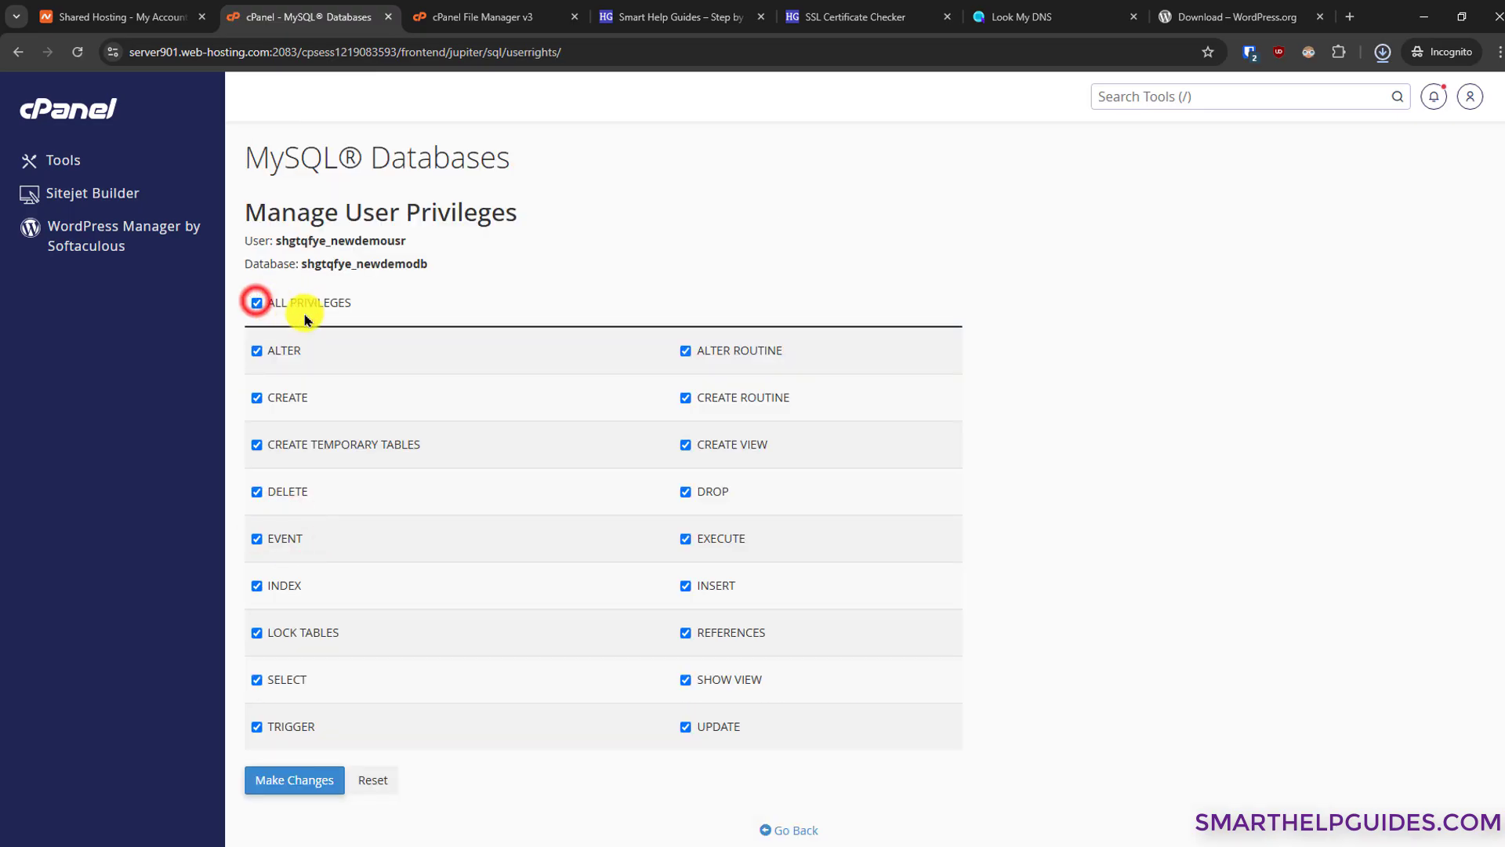
pyautogui.click(283, 782)
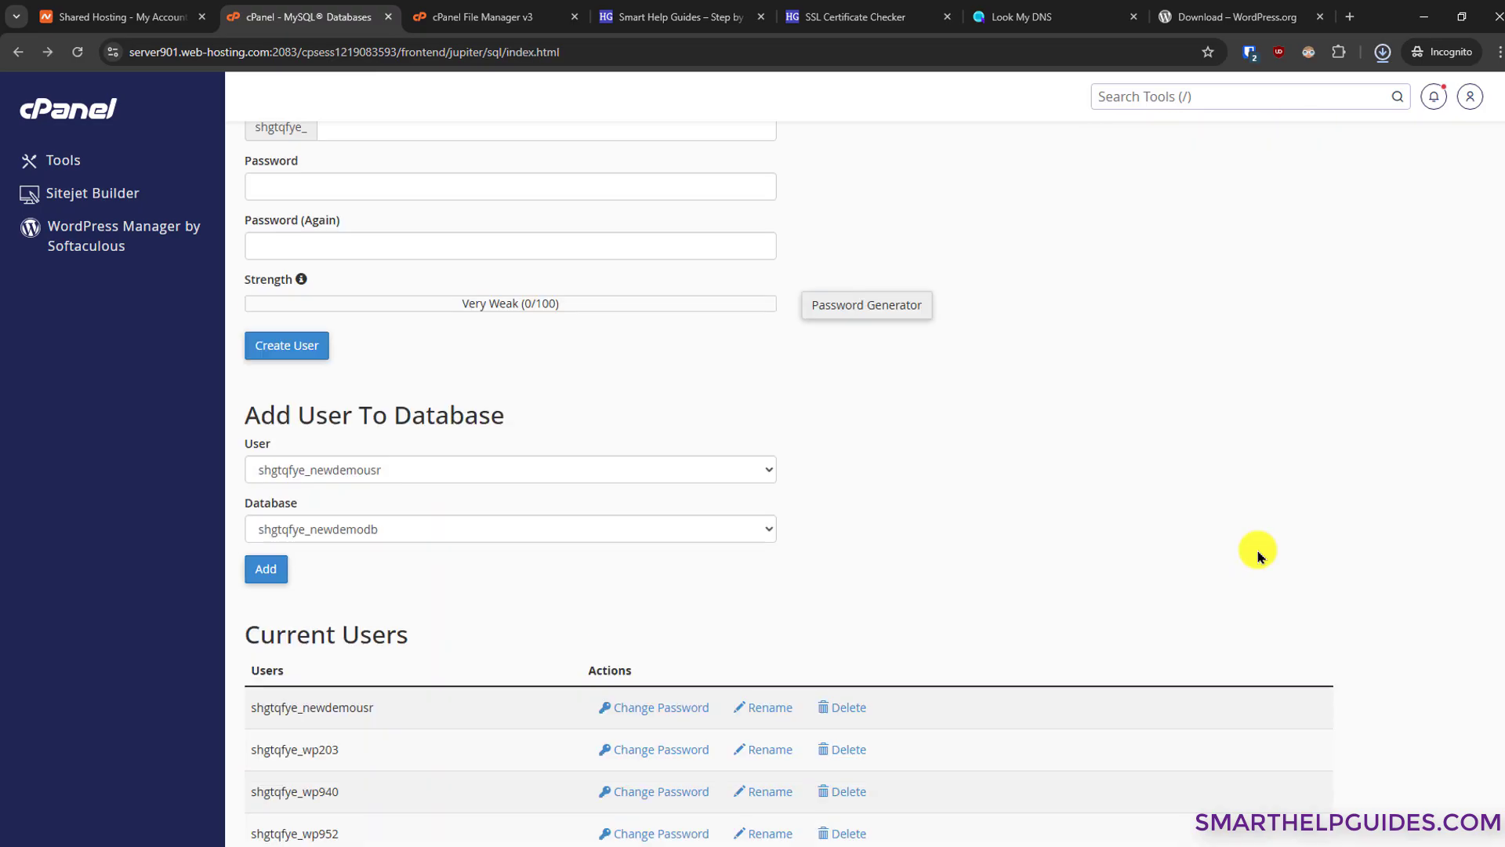
# Copy the database name shgtqfye_newdemodb from the current databases into the Notepad notes, then return to cPanel
pyautogui.scroll(9, 1259, 555)
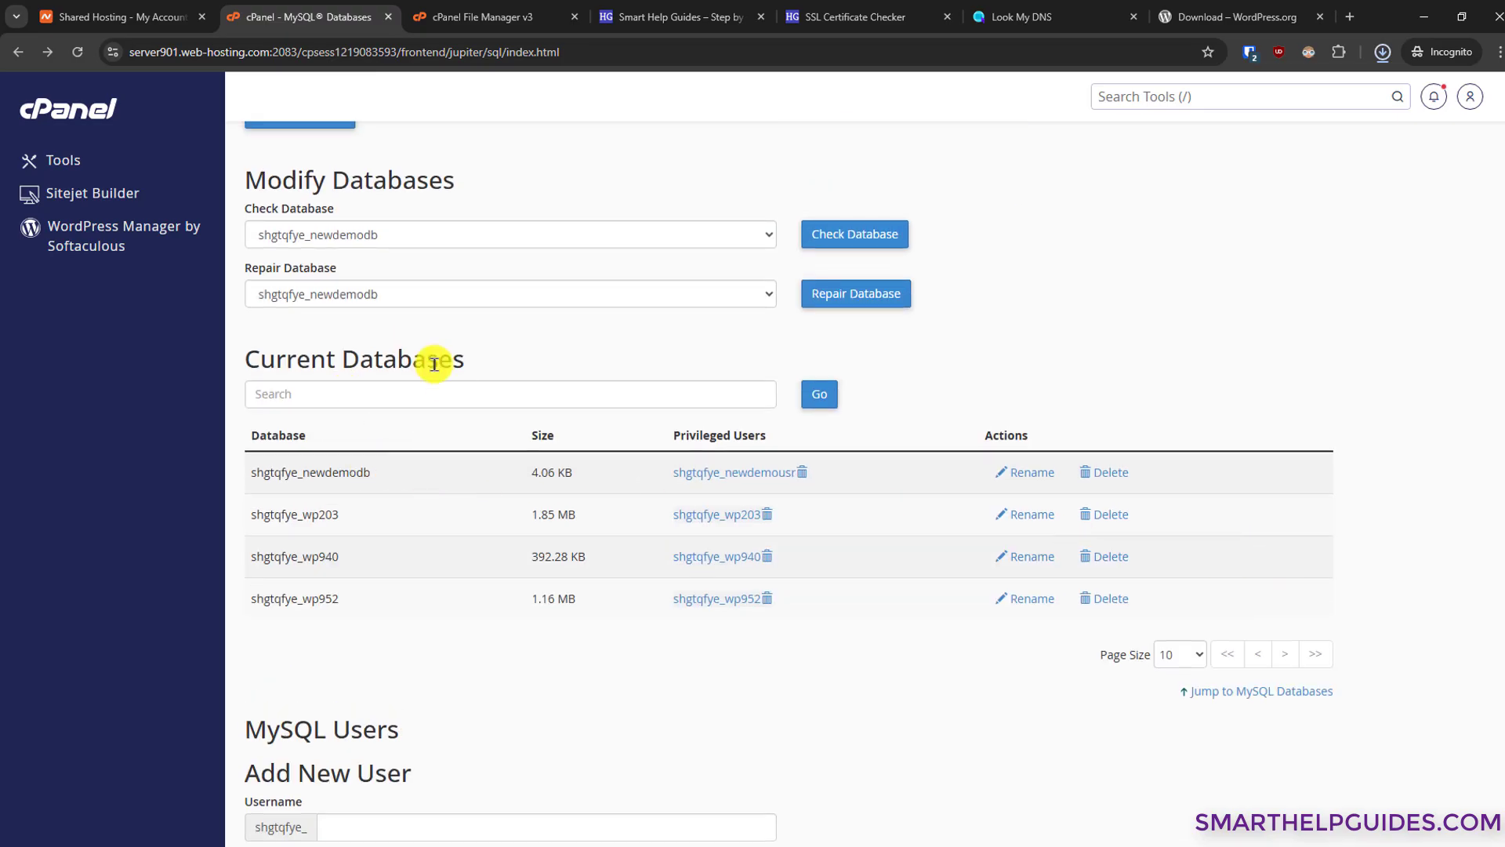
pyautogui.moveTo(384, 471)
pyautogui.mouseDown()
pyautogui.moveTo(256, 470)
pyautogui.moveTo(359, 474)
pyautogui.mouseUp()
pyautogui.click(250, 476)
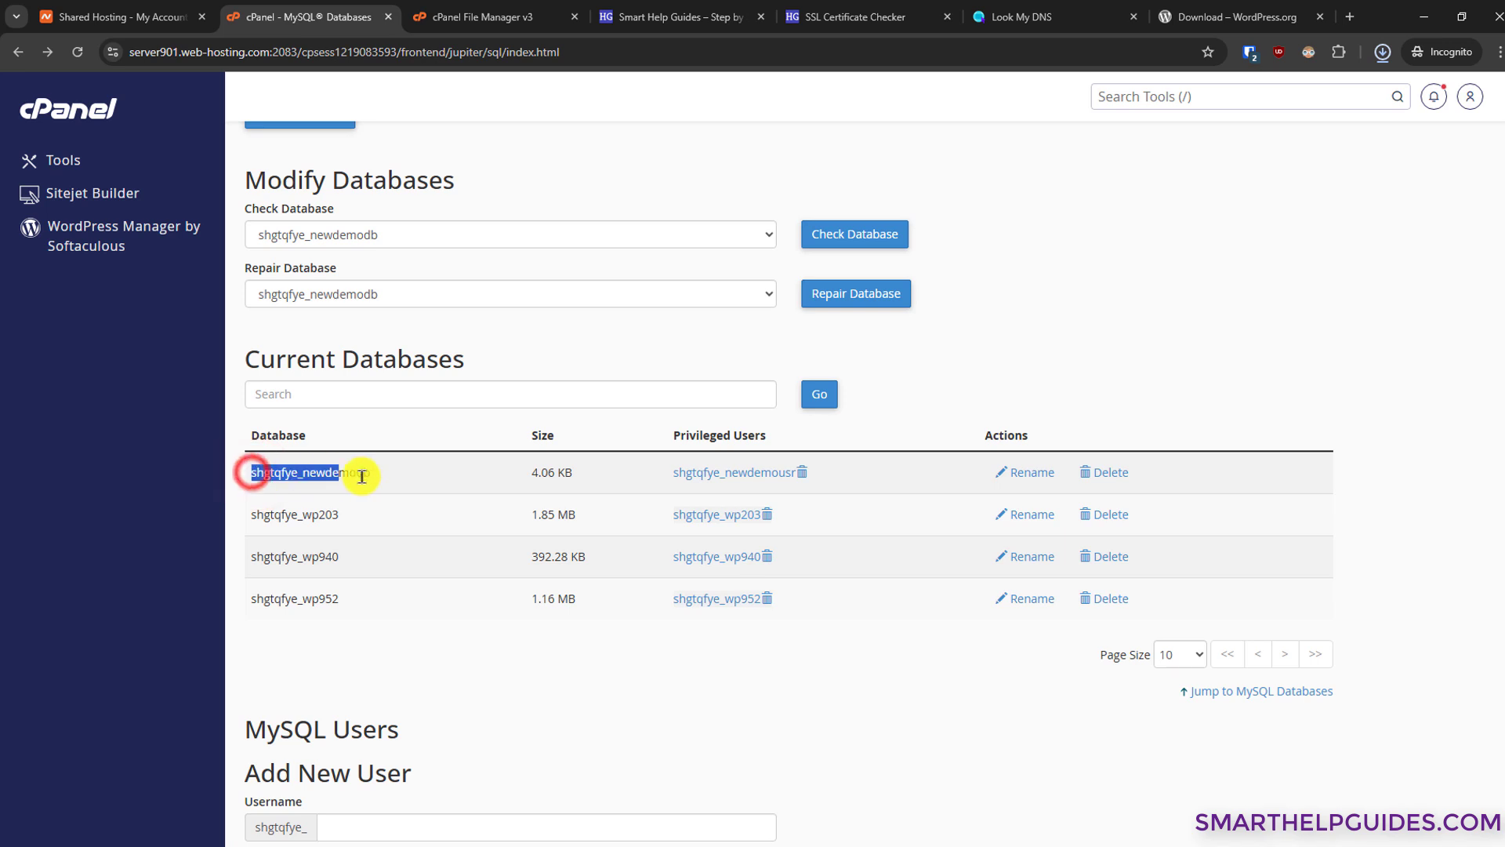
pyautogui.hotkey('ctrl', 'c')
pyautogui.hotkey('alt', 'Tab')
pyautogui.hotkey('ctrl', 'v')
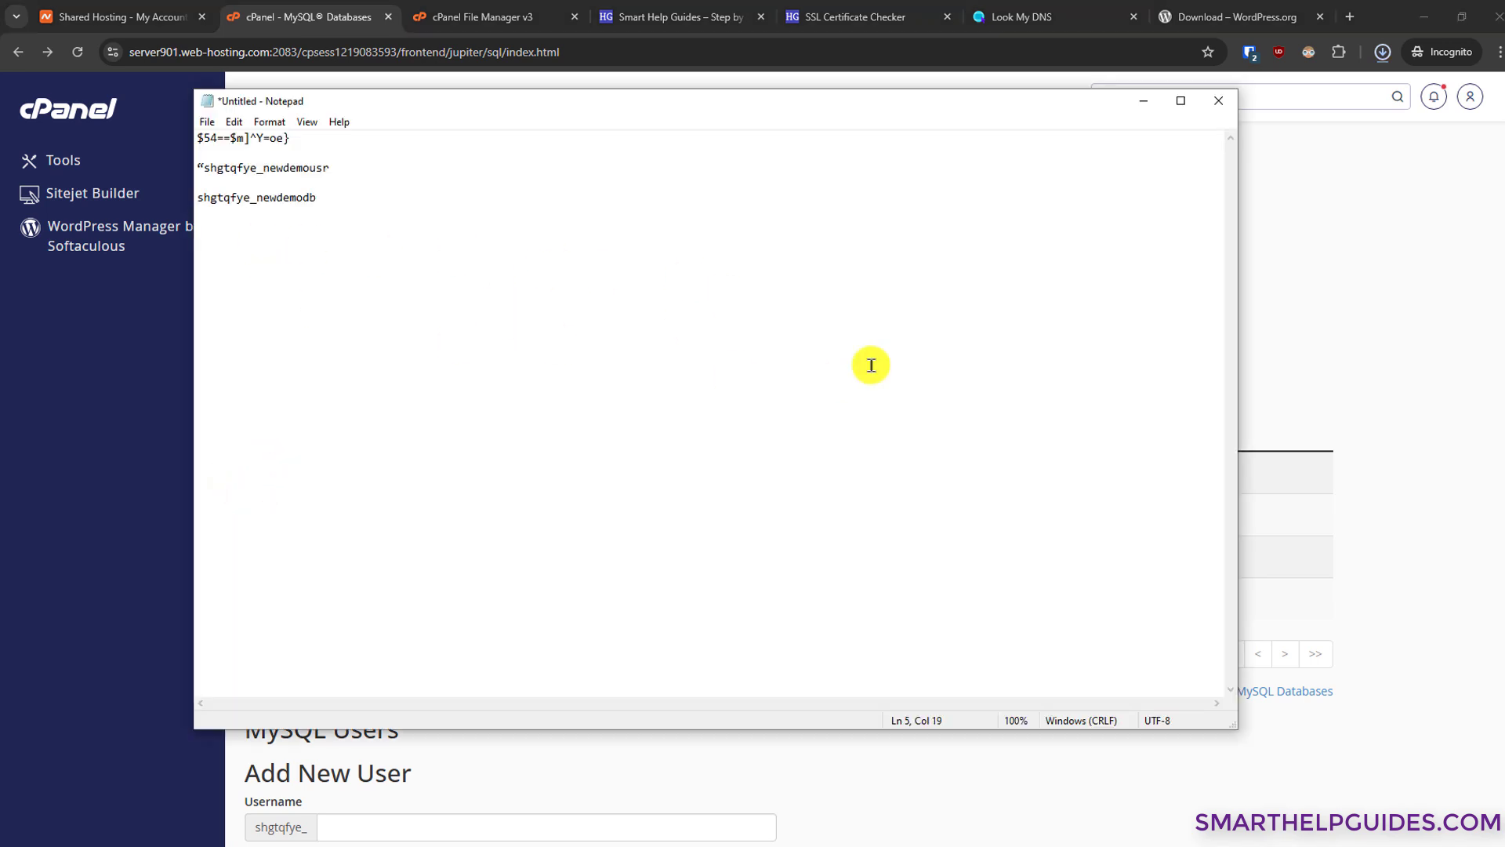
pyautogui.click(1309, 385)
pyautogui.scroll(3, 1309, 475)
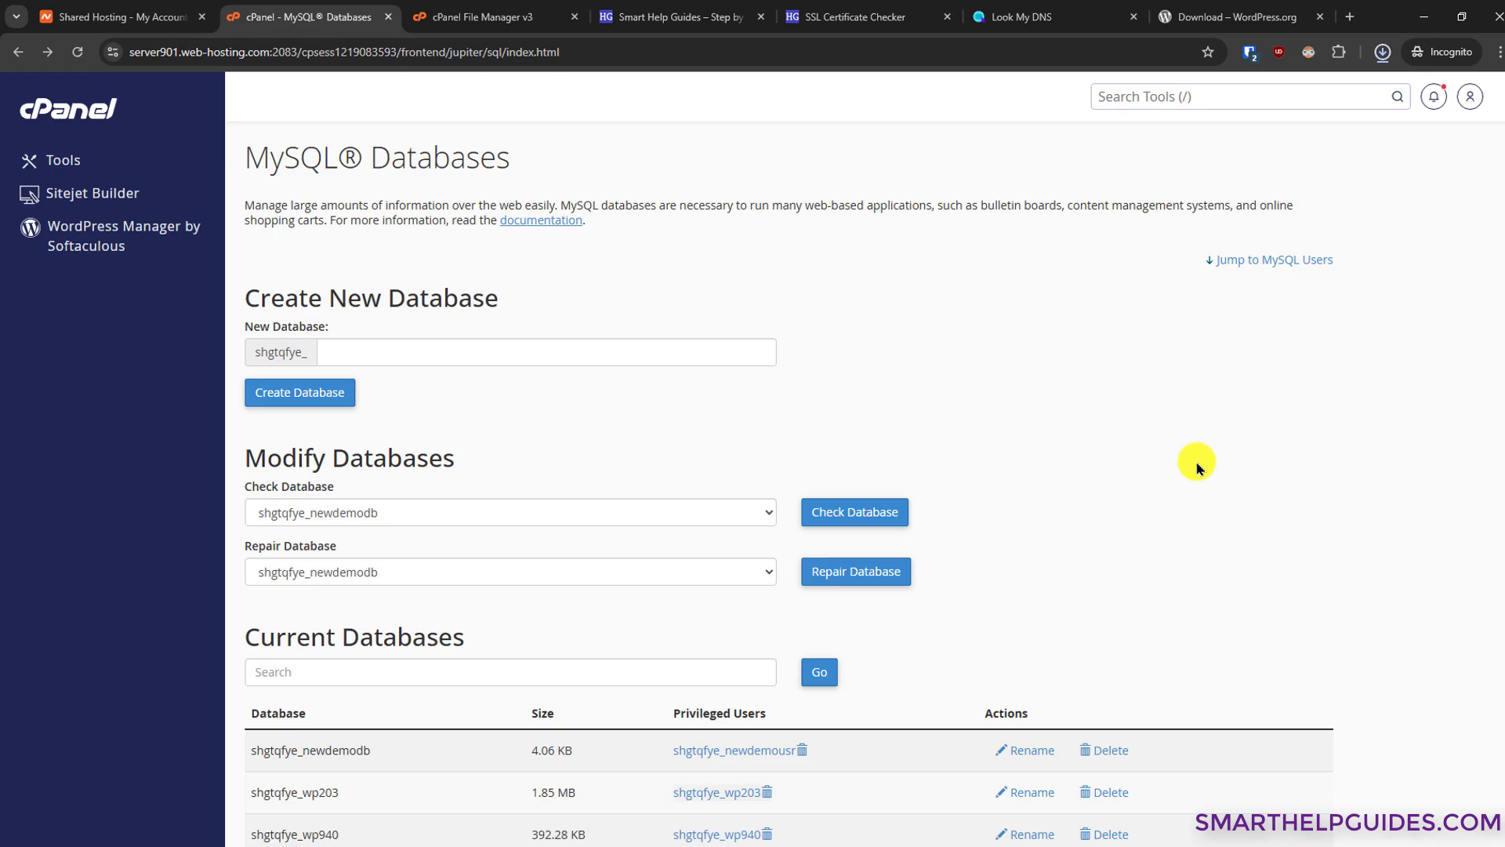
# Upload wordpress-6.8.zip from the Downloads GPT folder to public_html/demo in File Manager, and return to that folder
pyautogui.click(508, 17)
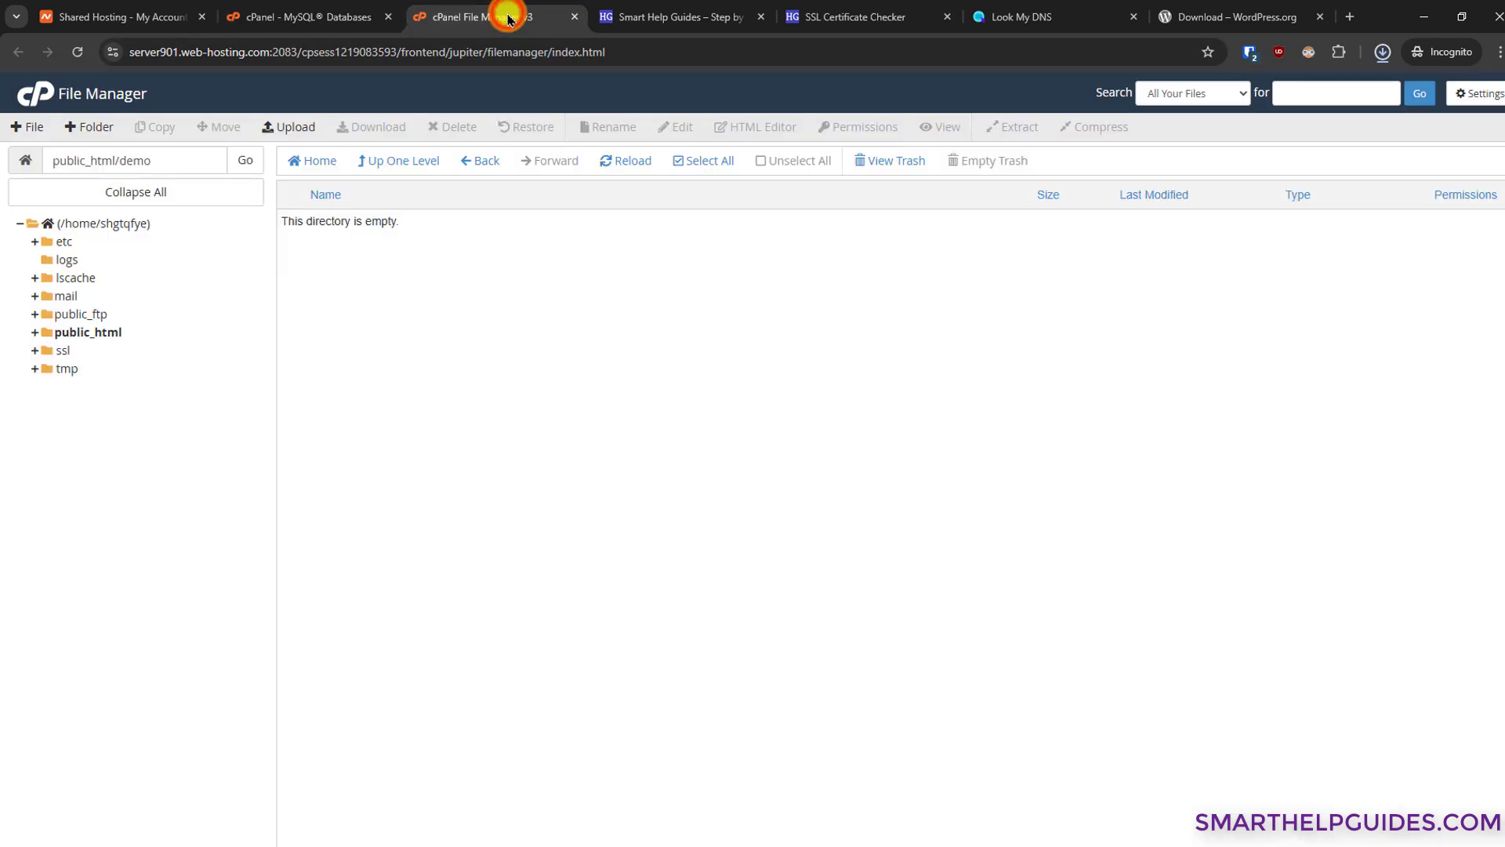
pyautogui.click(289, 127)
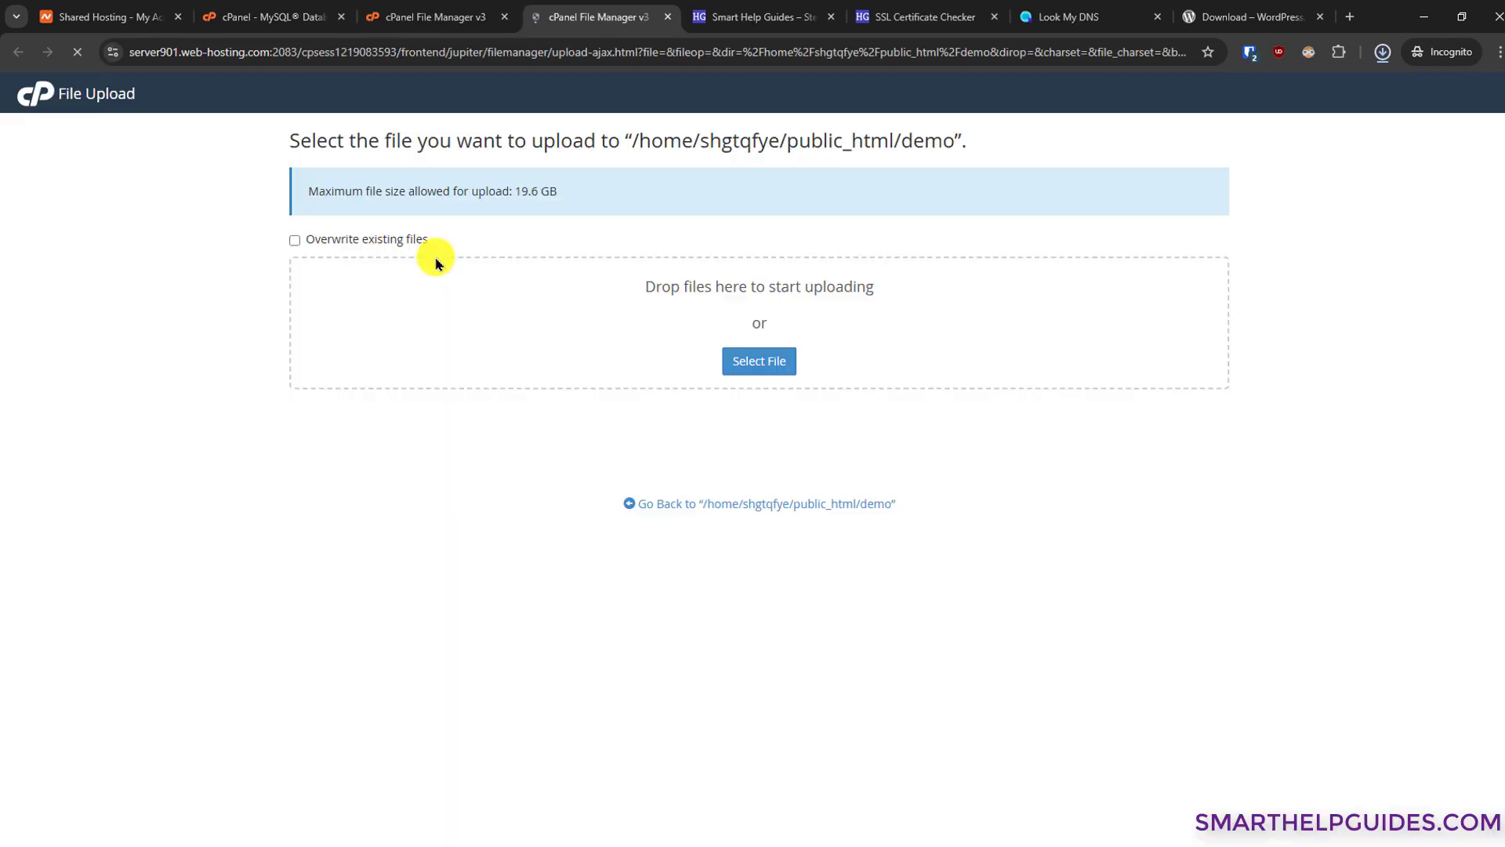
pyautogui.click(772, 355)
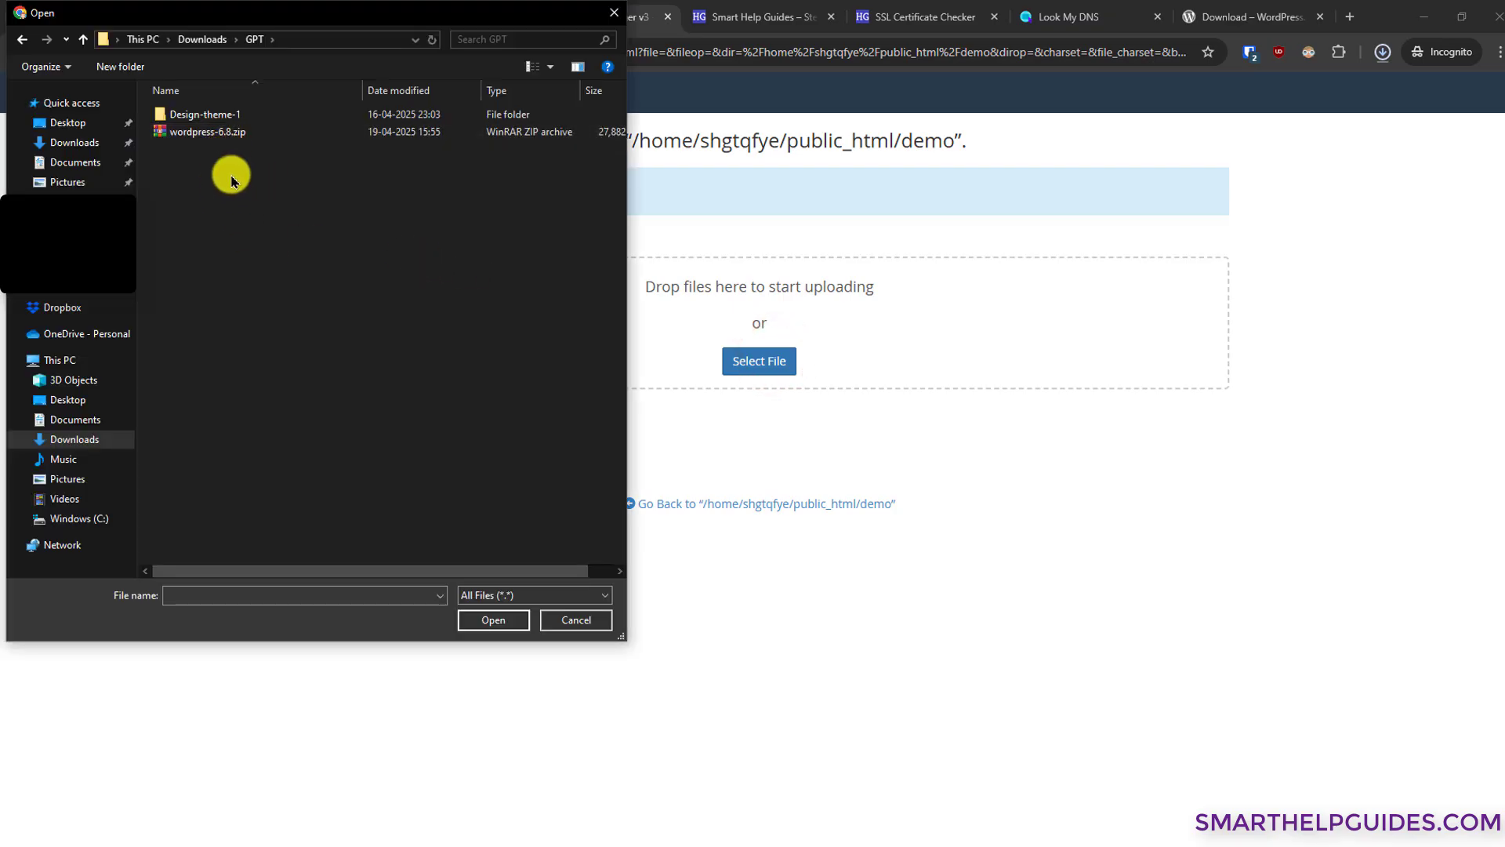
pyautogui.click(221, 132)
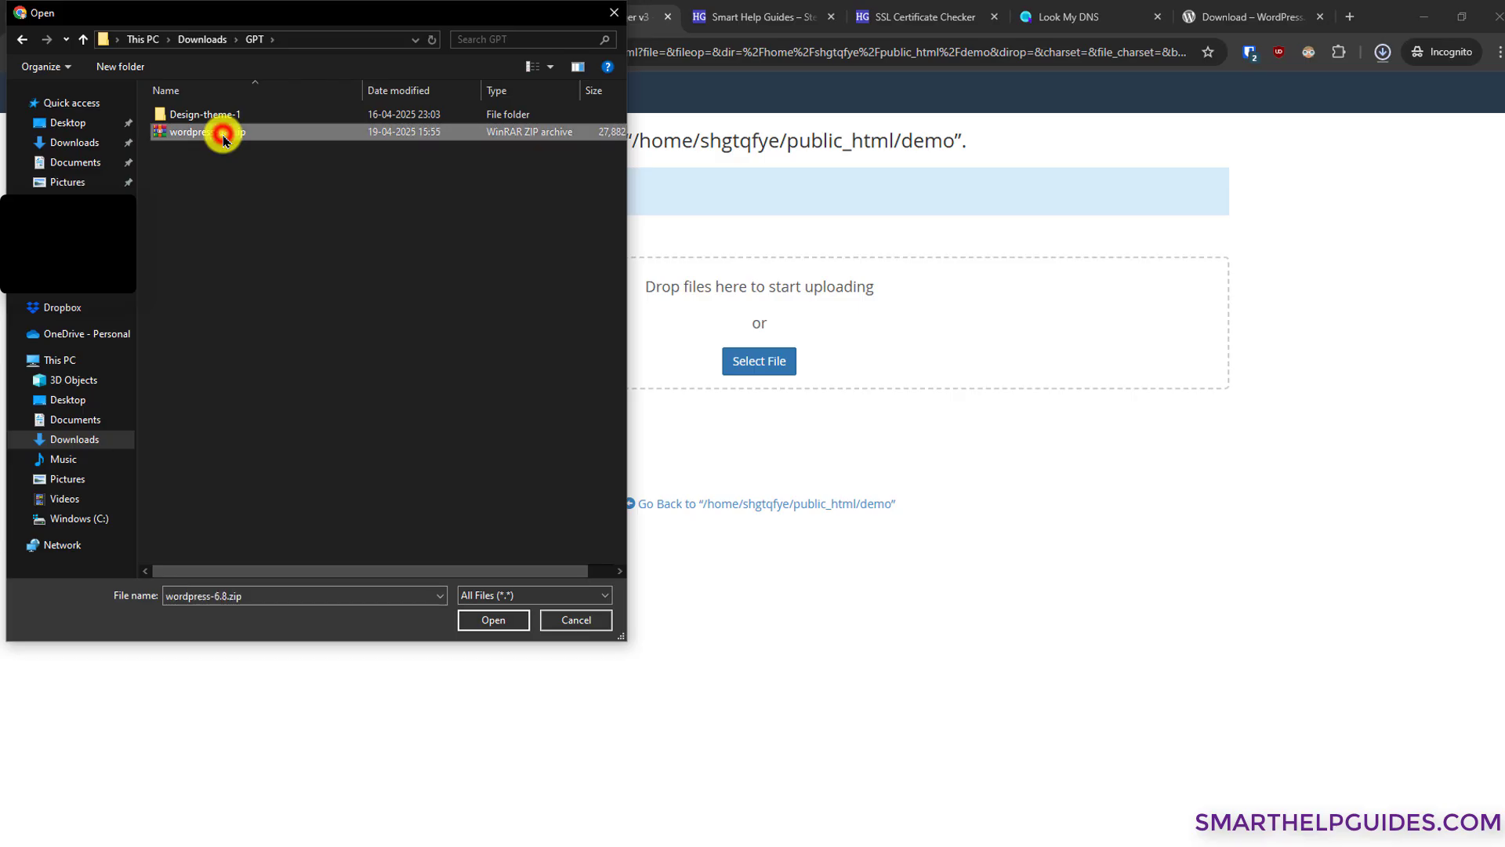
pyautogui.click(496, 617)
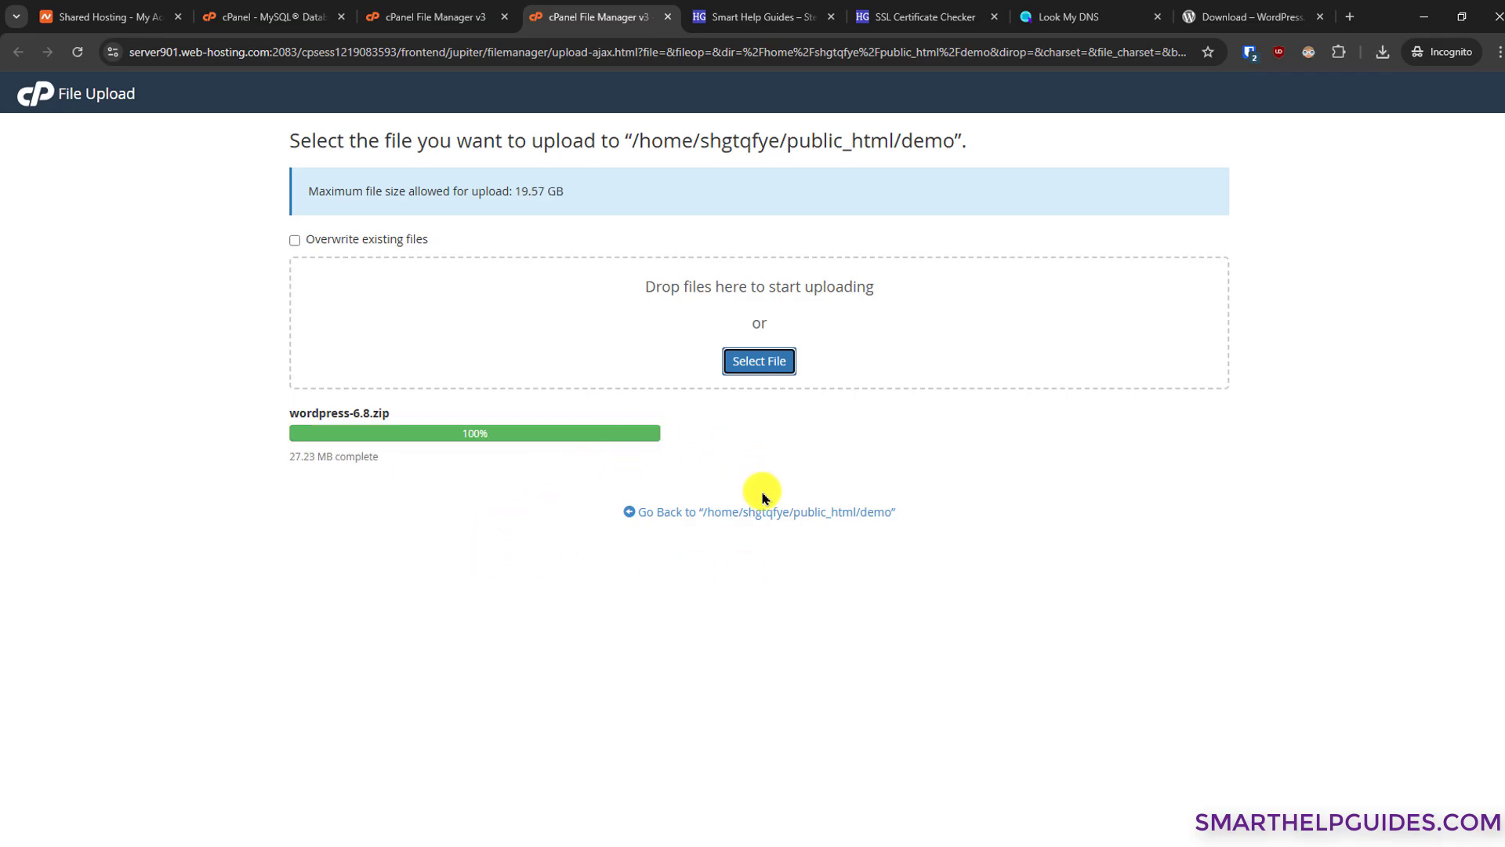
pyautogui.click(746, 511)
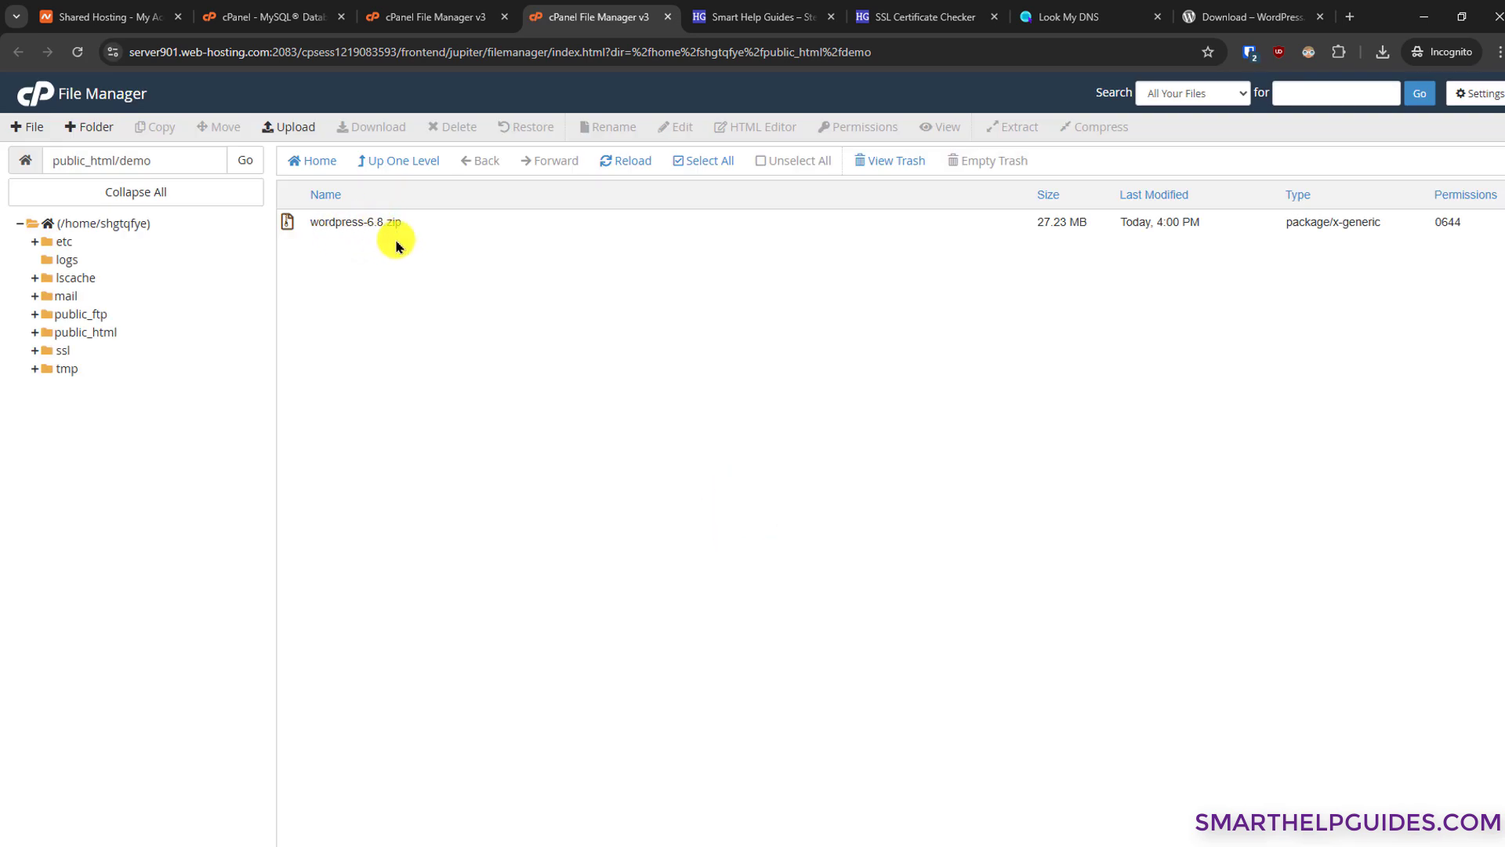
# Extract wordpress-6.8.zip into /public_html/demo, close the extraction results, and reload the folder listing
pyautogui.click(351, 223)
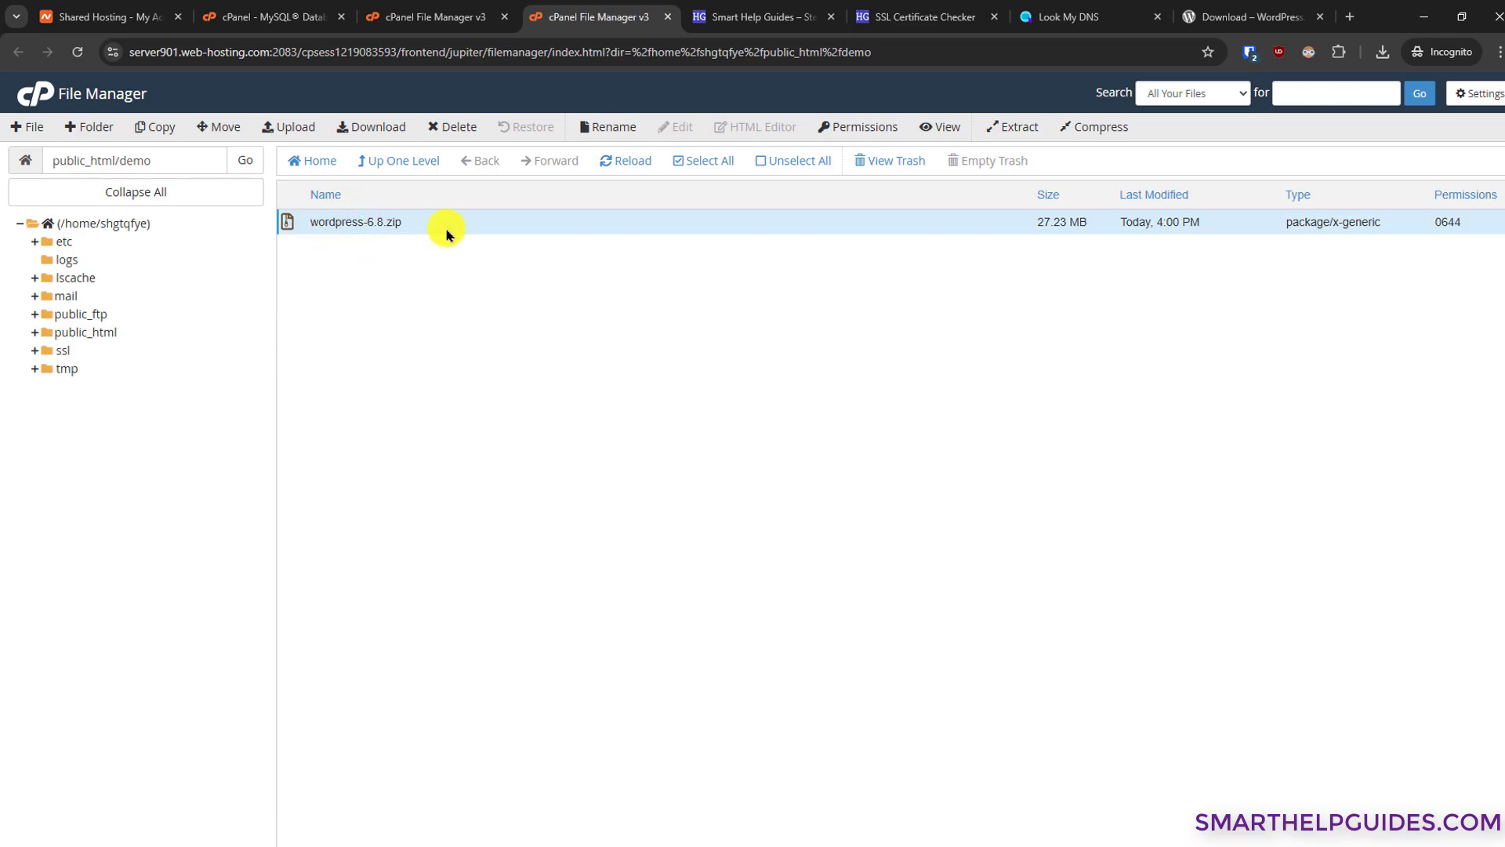
pyautogui.click(1012, 126)
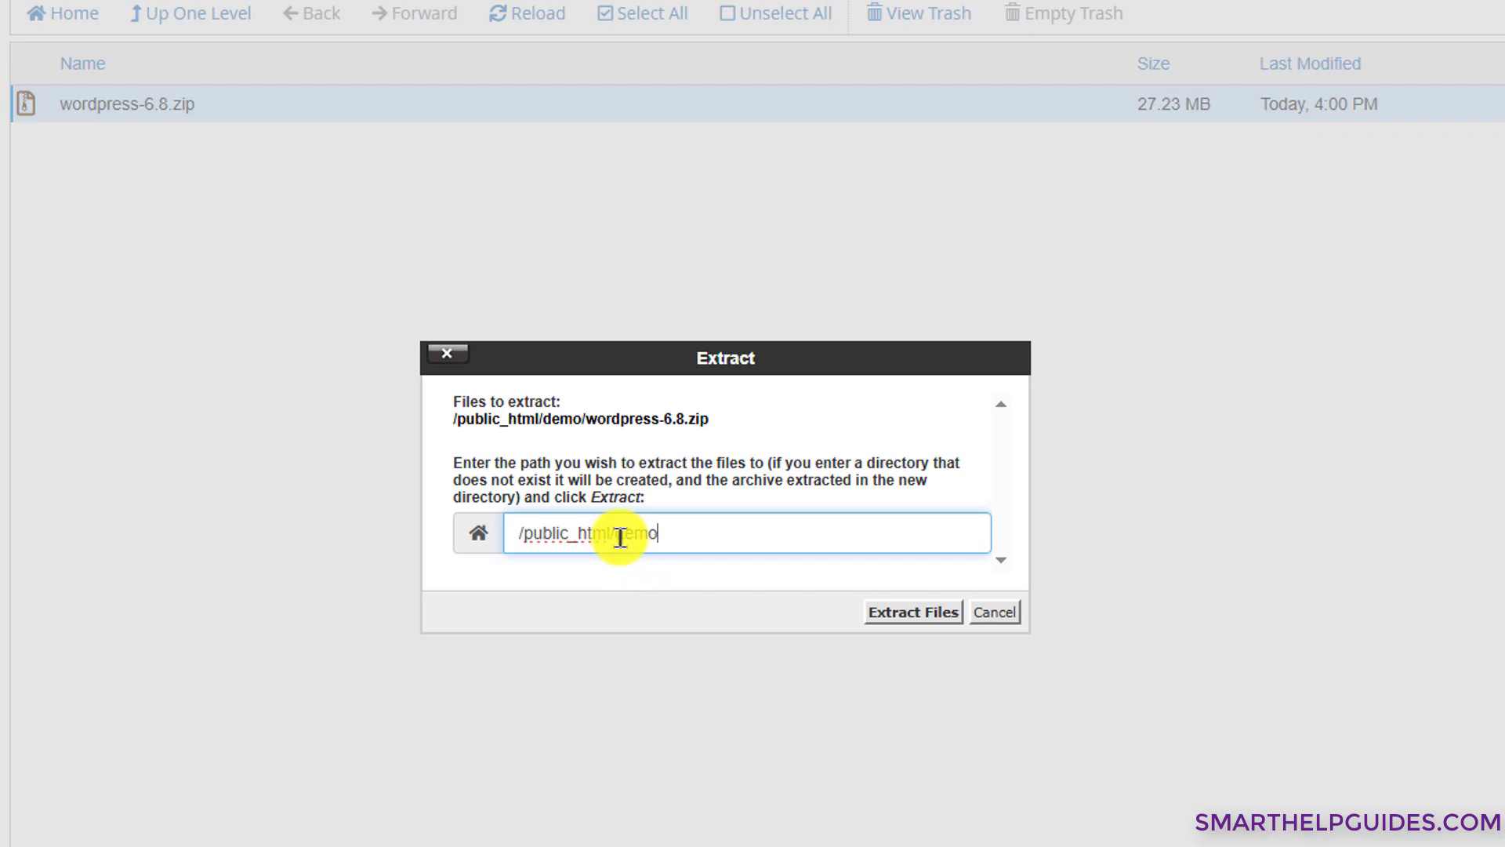
pyautogui.moveTo(624, 537); pyautogui.dragTo(736, 531)
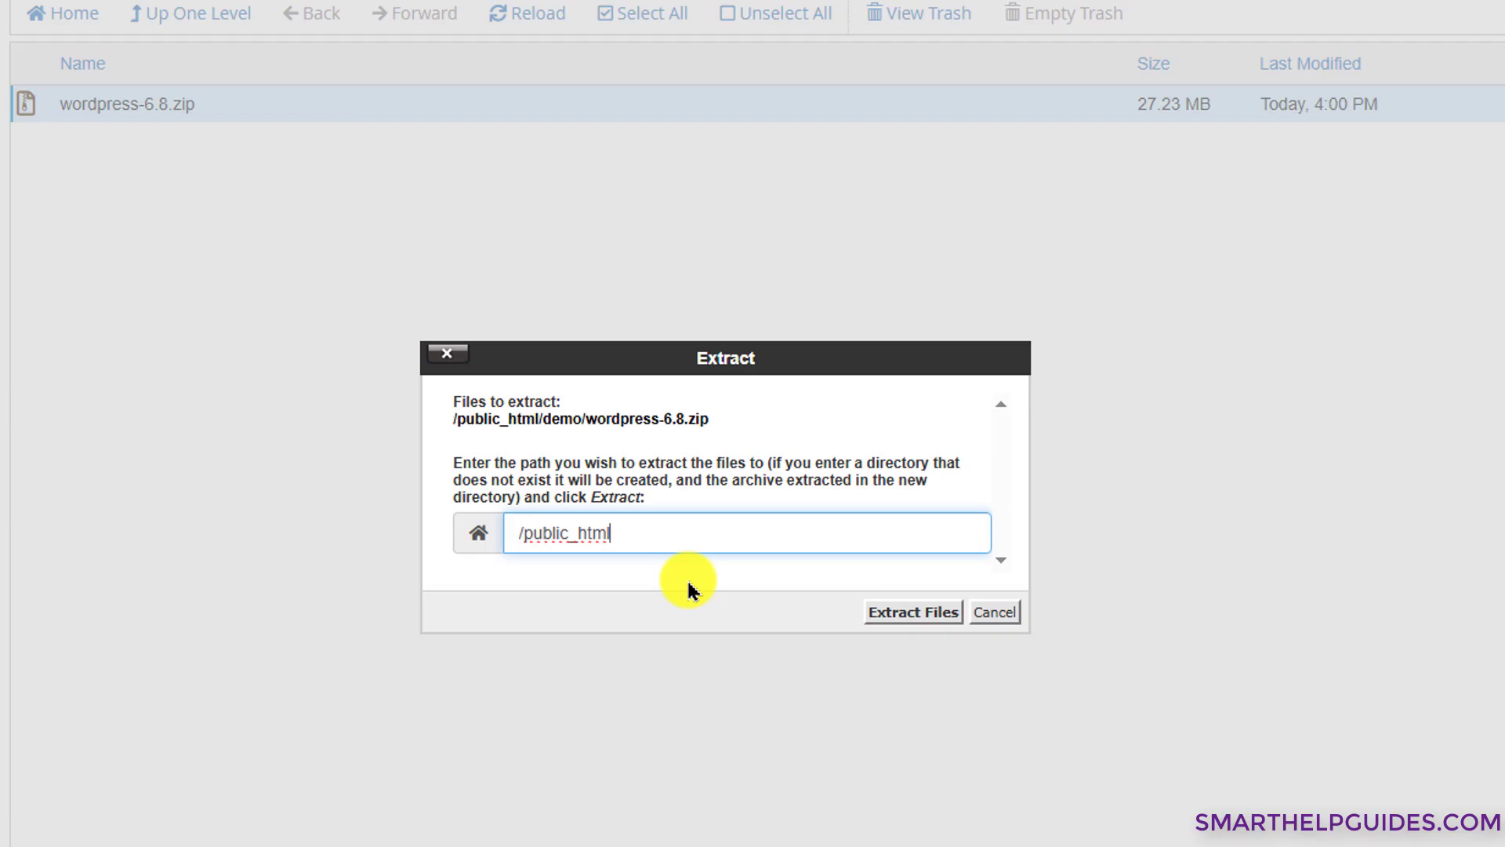
pyautogui.write('demo')
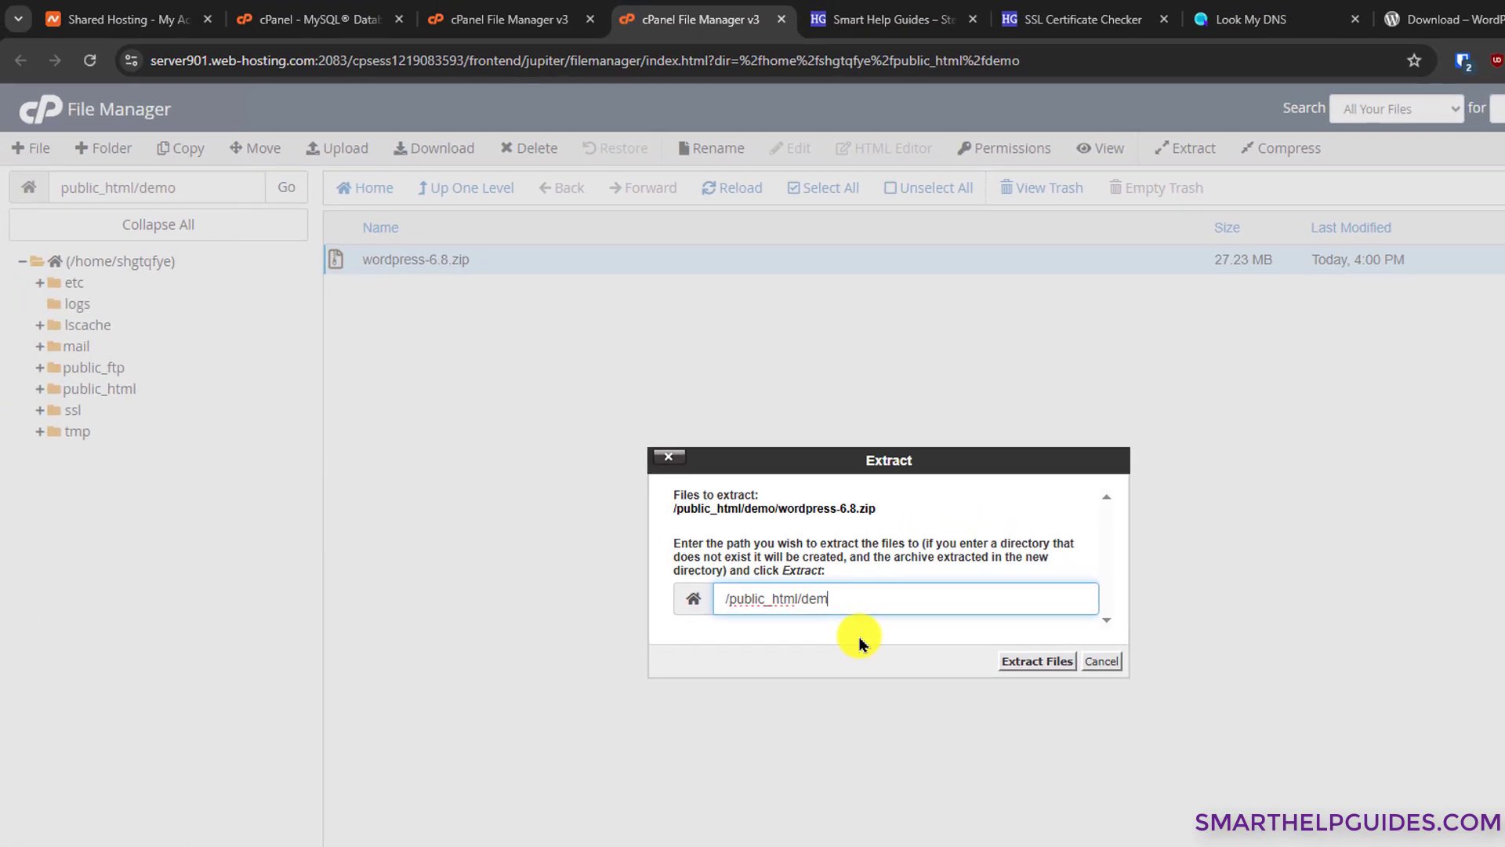
pyautogui.click(1019, 661)
pyautogui.scroll(-2, 948, 633)
pyautogui.scroll(-4, 948, 633)
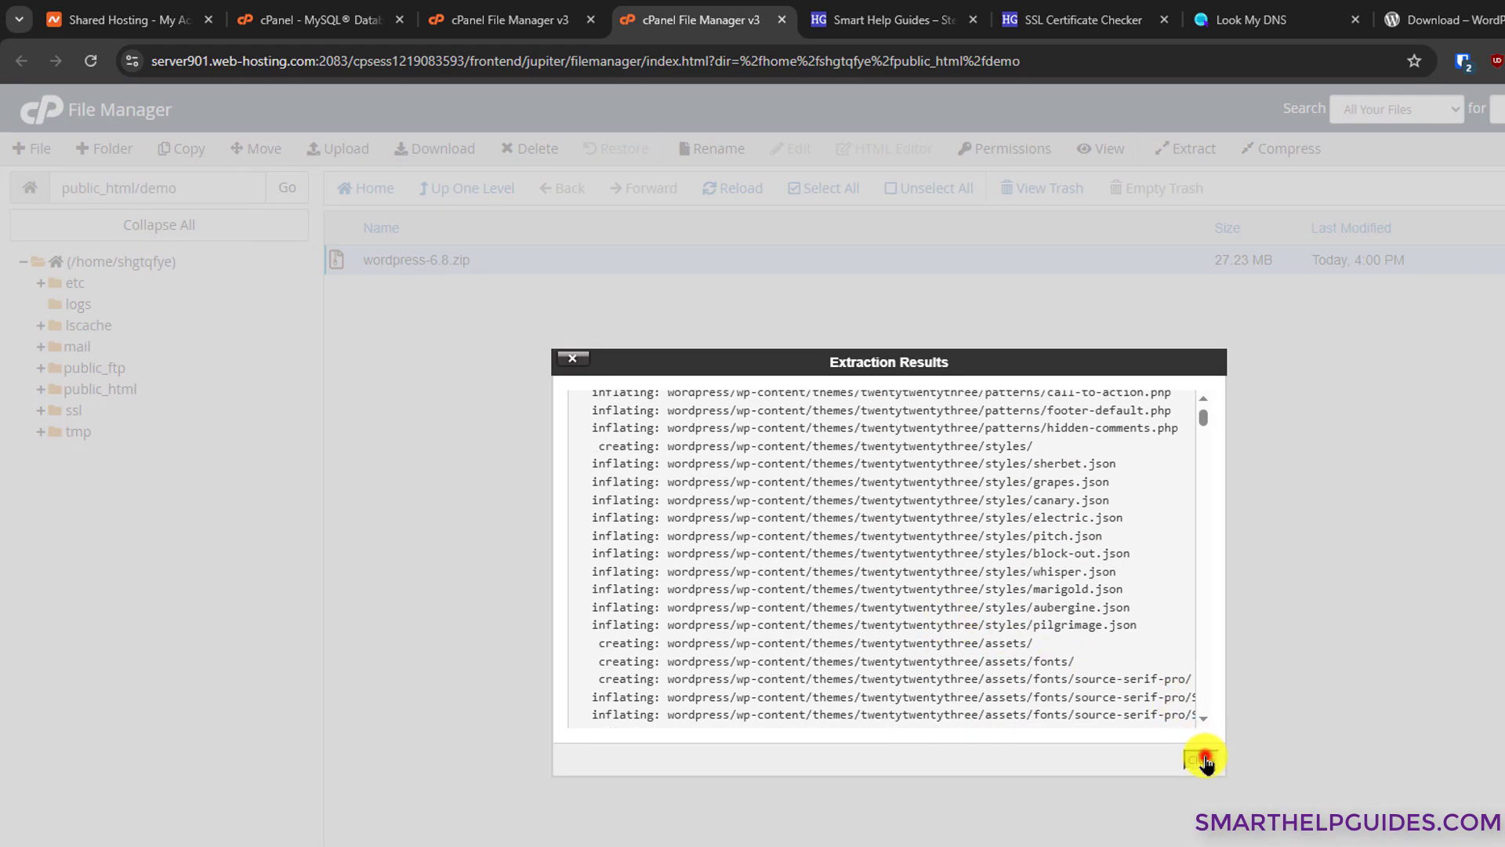
pyautogui.click(1203, 758)
pyautogui.click(718, 195)
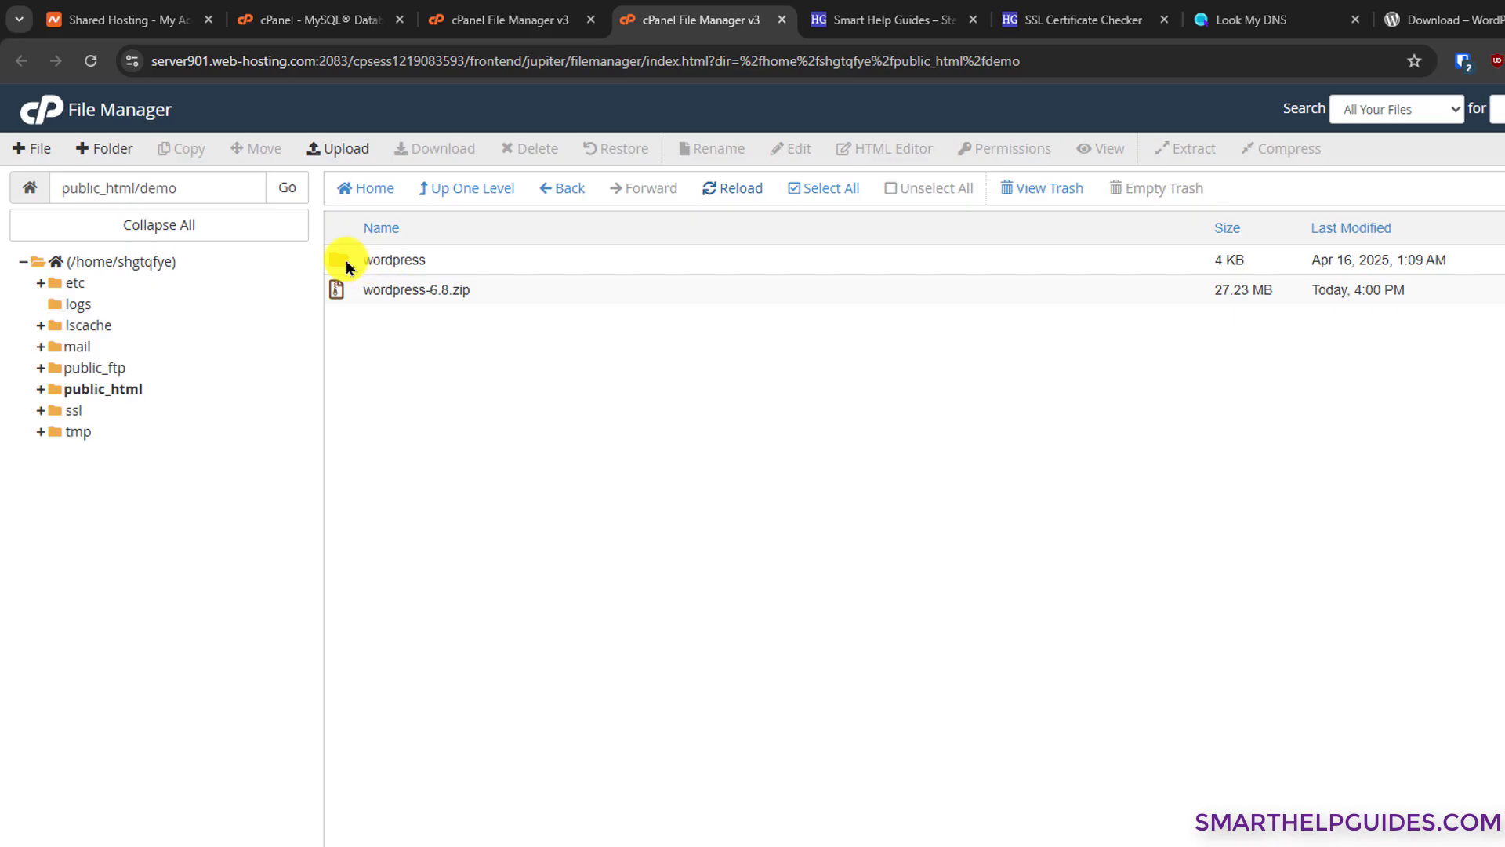
# Move all files and folders from the extracted wordpress folder to /public_html/demo
pyautogui.doubleClick(342, 262)
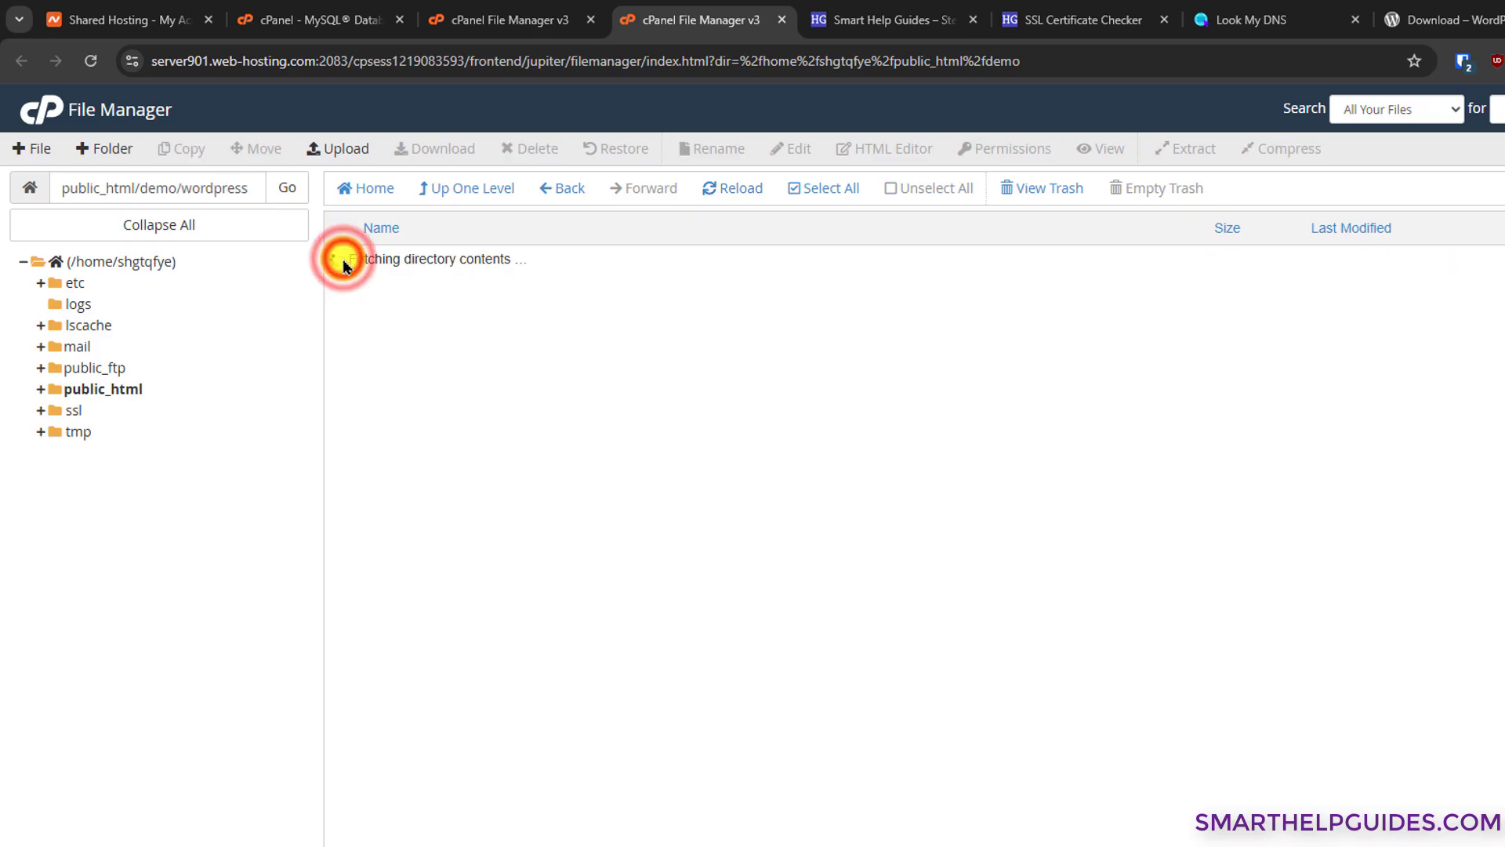
pyautogui.click(827, 189)
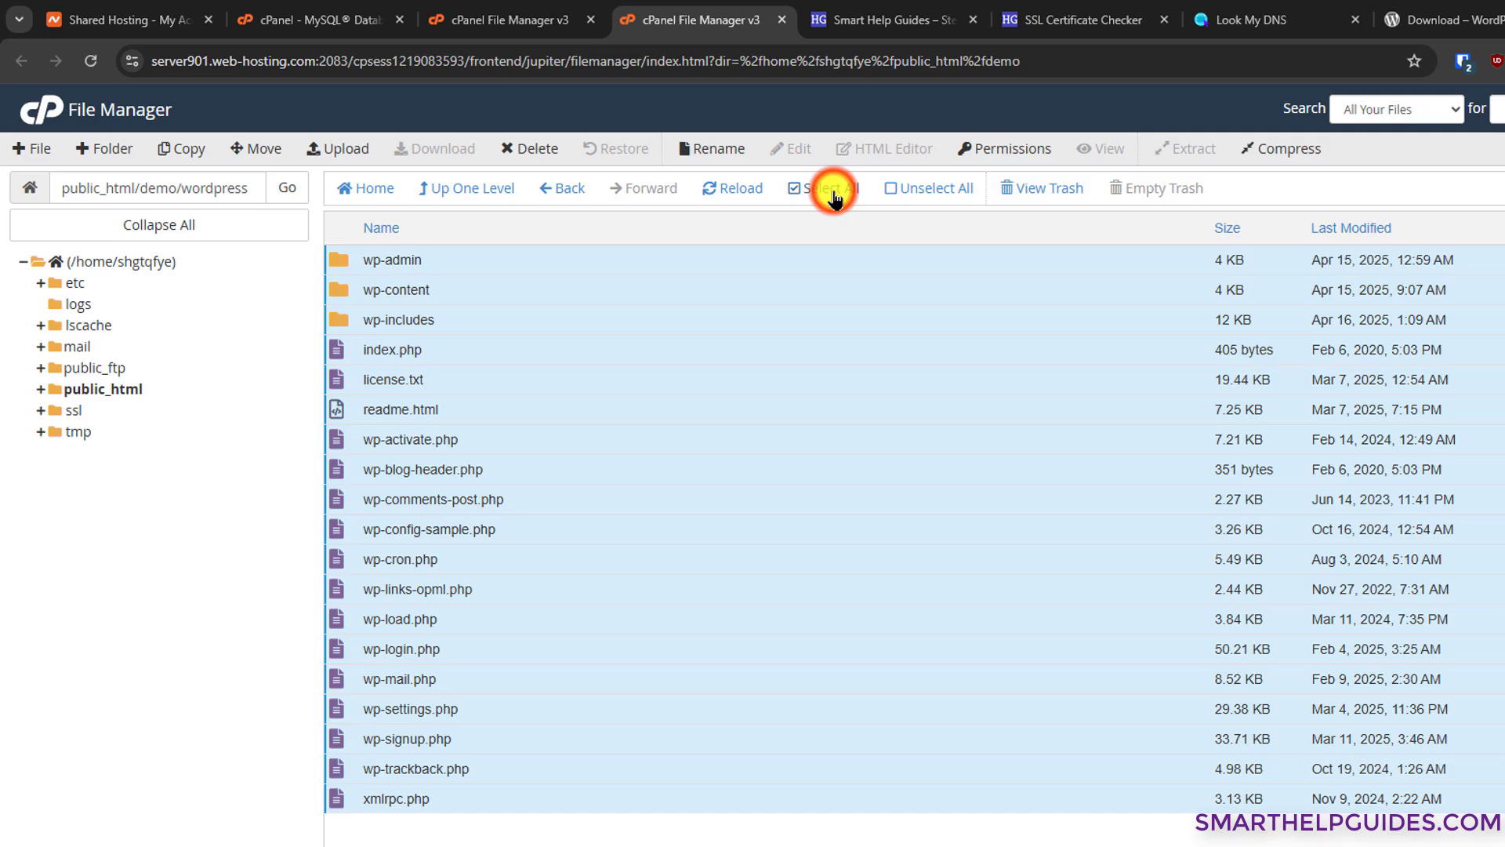
pyautogui.click(267, 151)
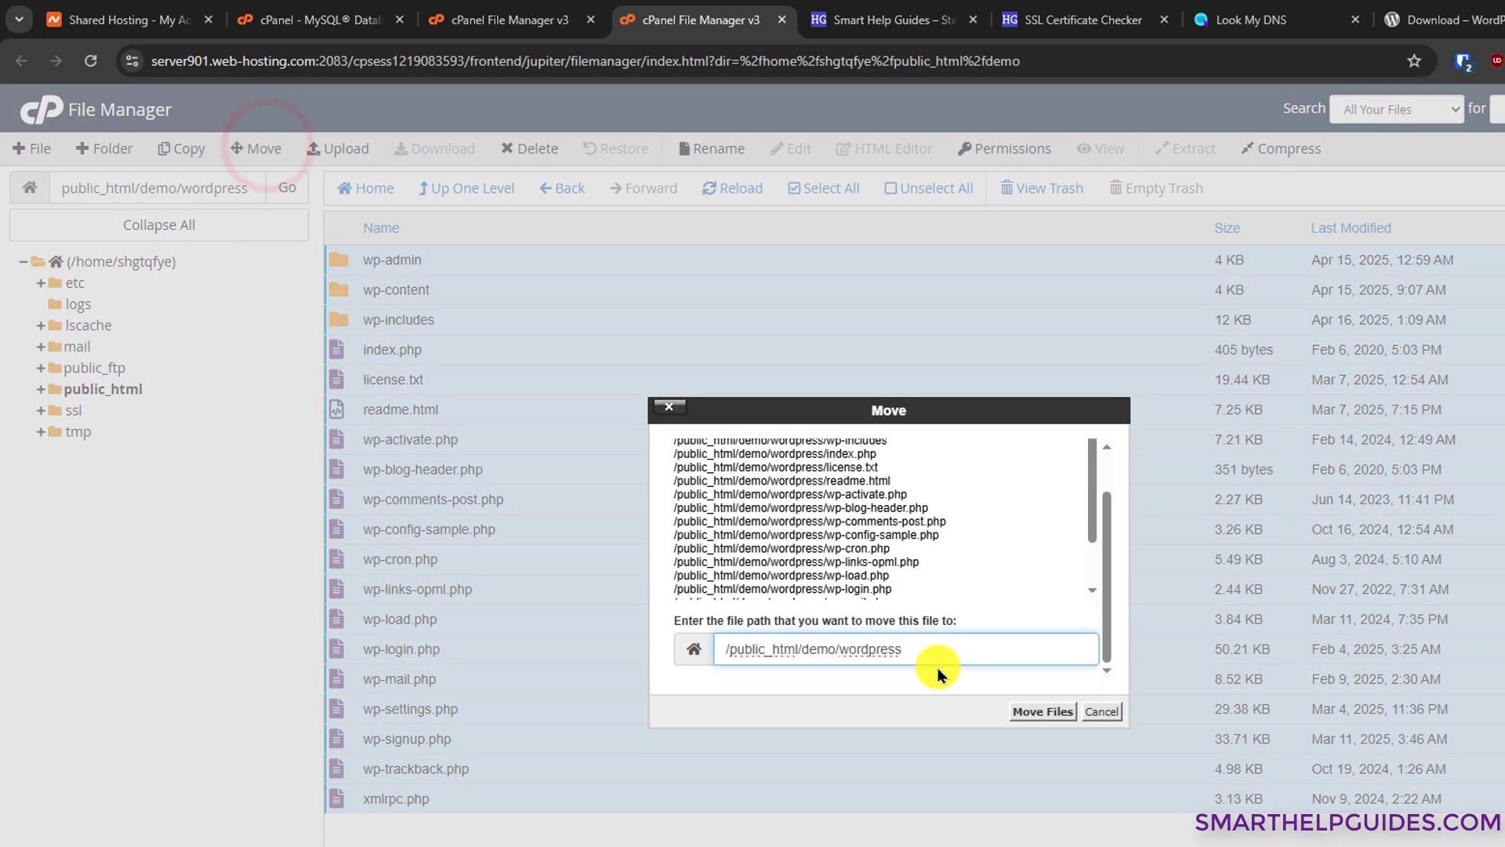
pyautogui.press('BackSpace')
pyautogui.press('BackSpace')
pyautogui.press('BackSpace')
pyautogui.press('BackSpace')
pyautogui.press('BackSpace')
pyautogui.press('BackSpace')
pyautogui.press('BackSpace')
pyautogui.press('BackSpace')
pyautogui.press('BackSpace')
pyautogui.press('BackSpace')
pyautogui.press('BackSpace')
pyautogui.press('BackSpace')
pyautogui.press('BackSpace')
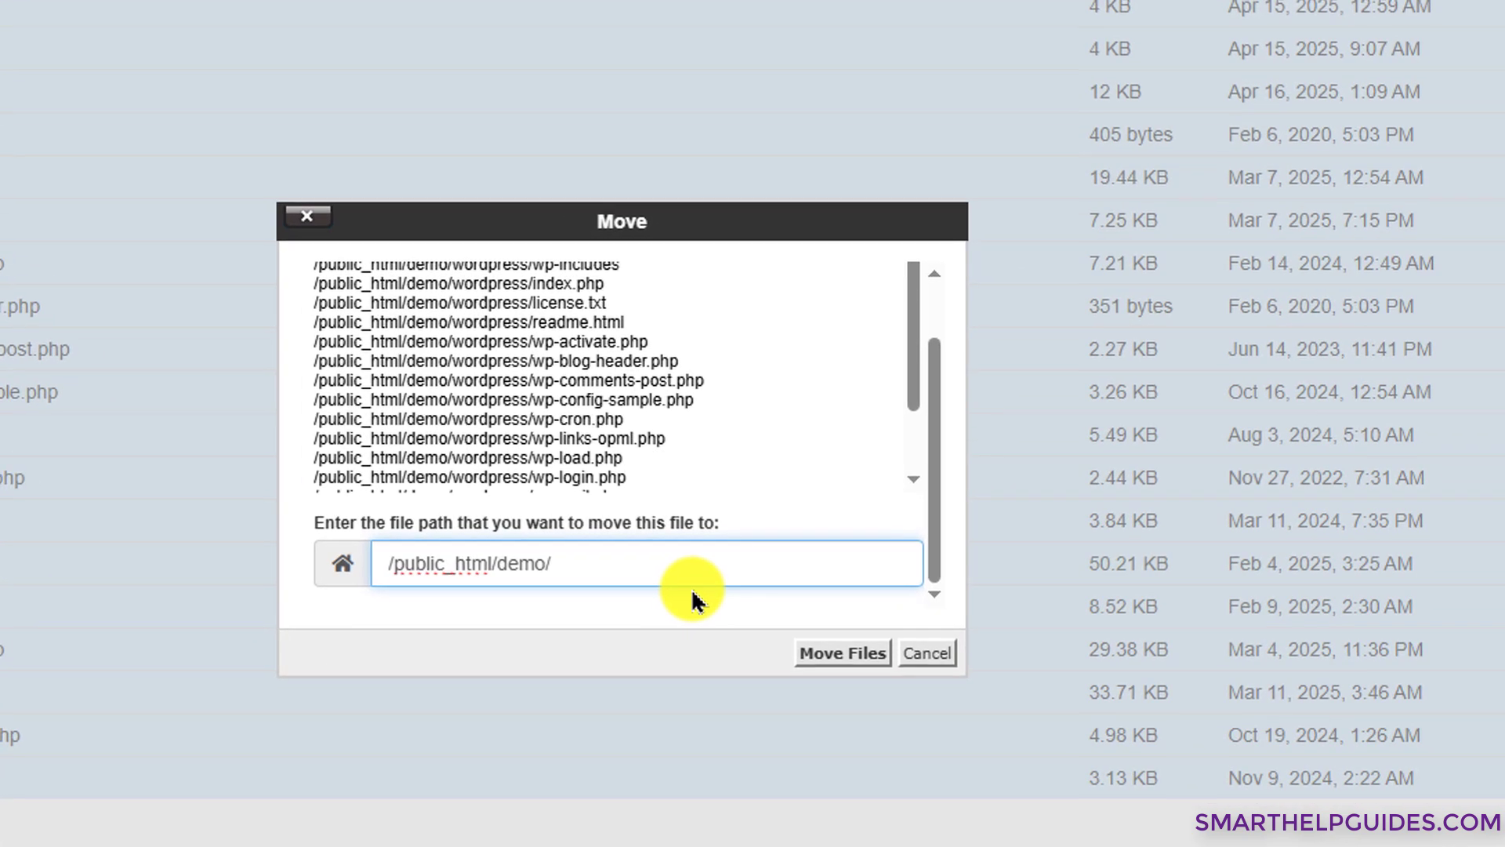
pyautogui.press('BackSpace')
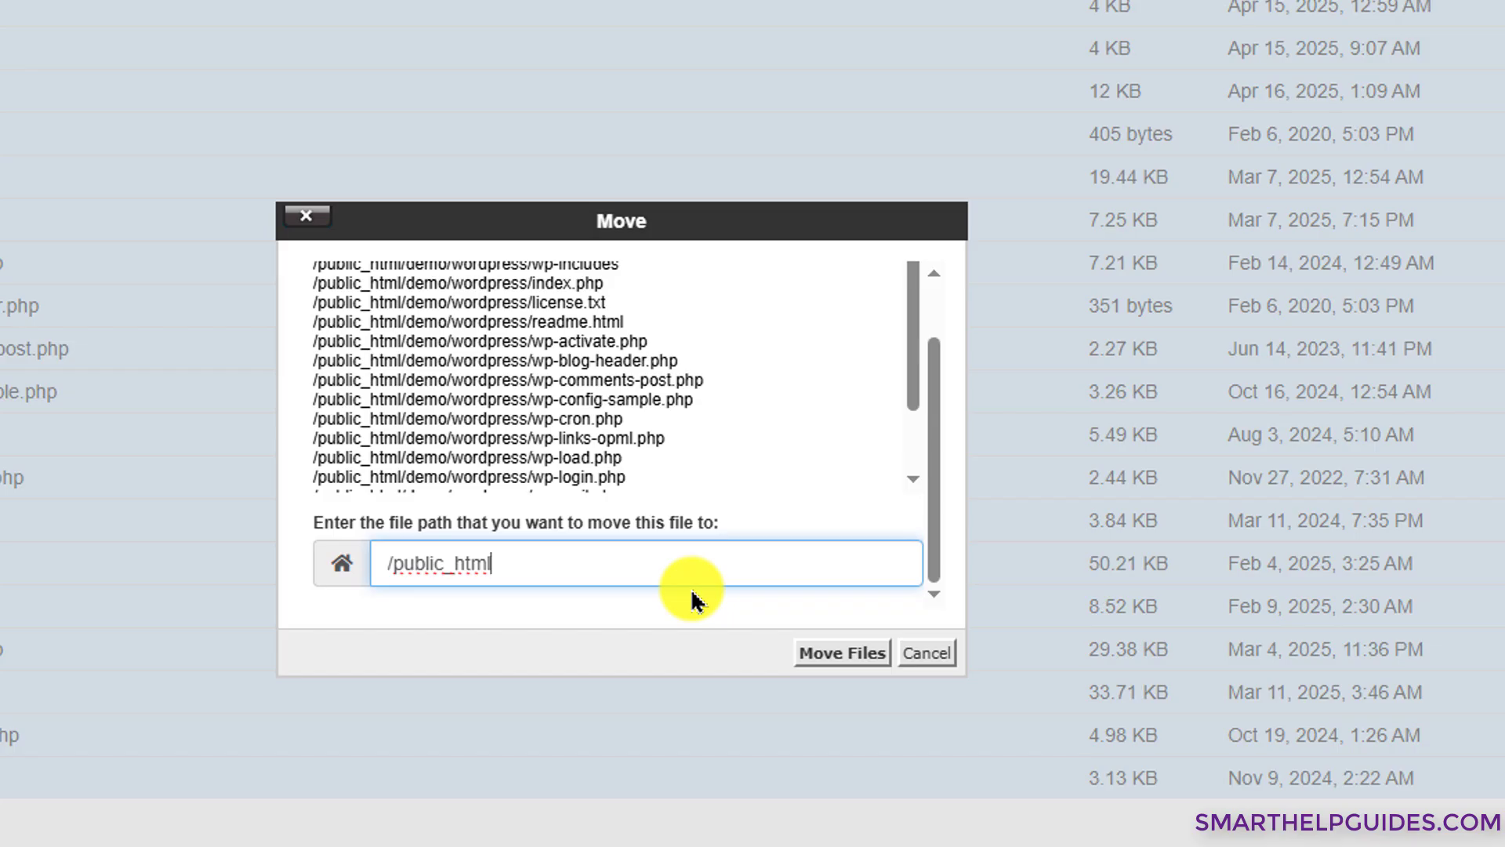
pyautogui.write('/')
pyautogui.write('demo/')
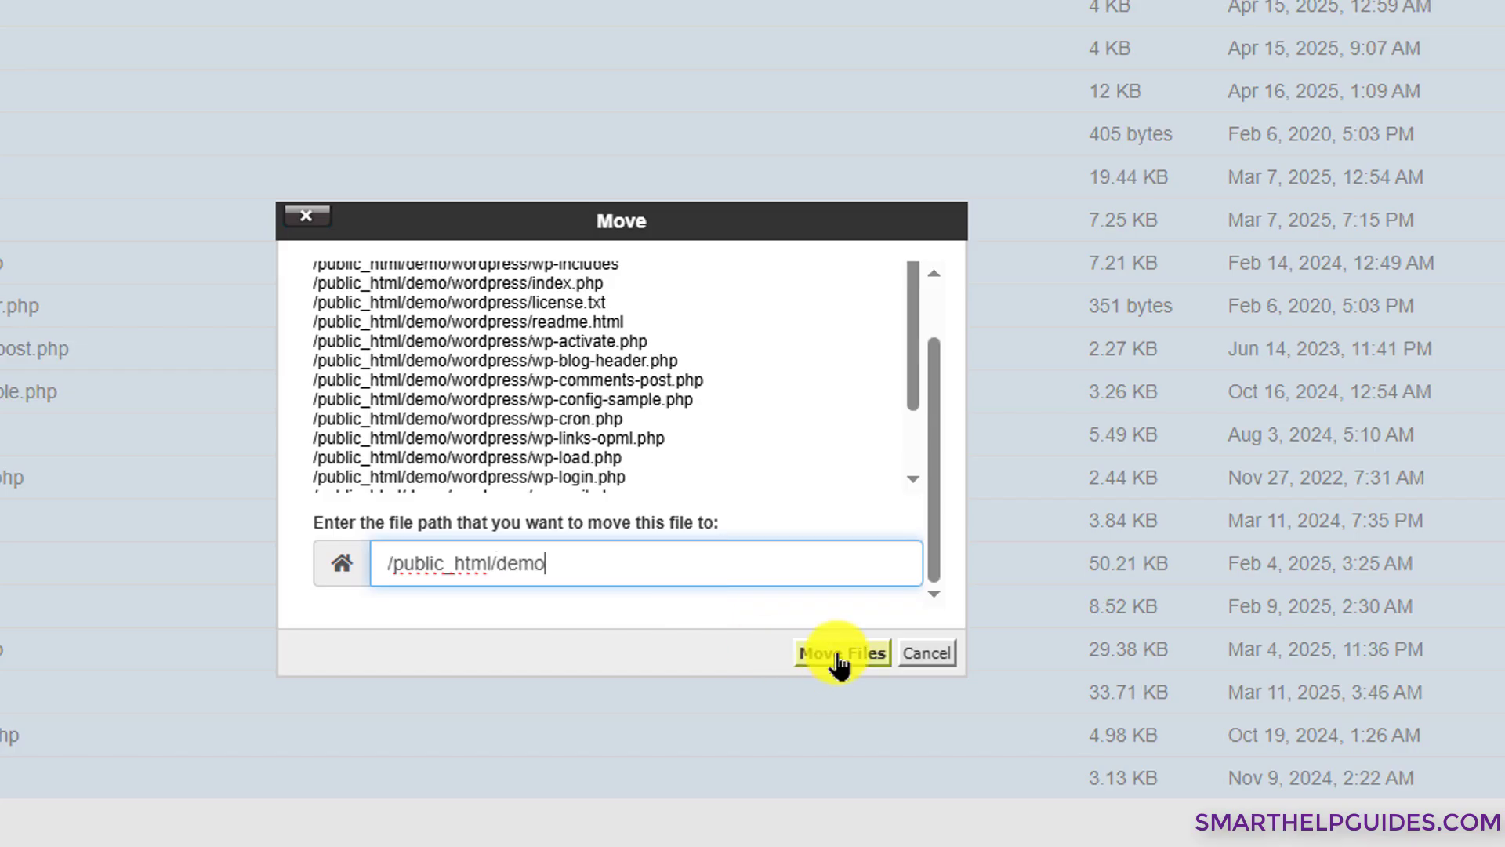
pyautogui.click(836, 650)
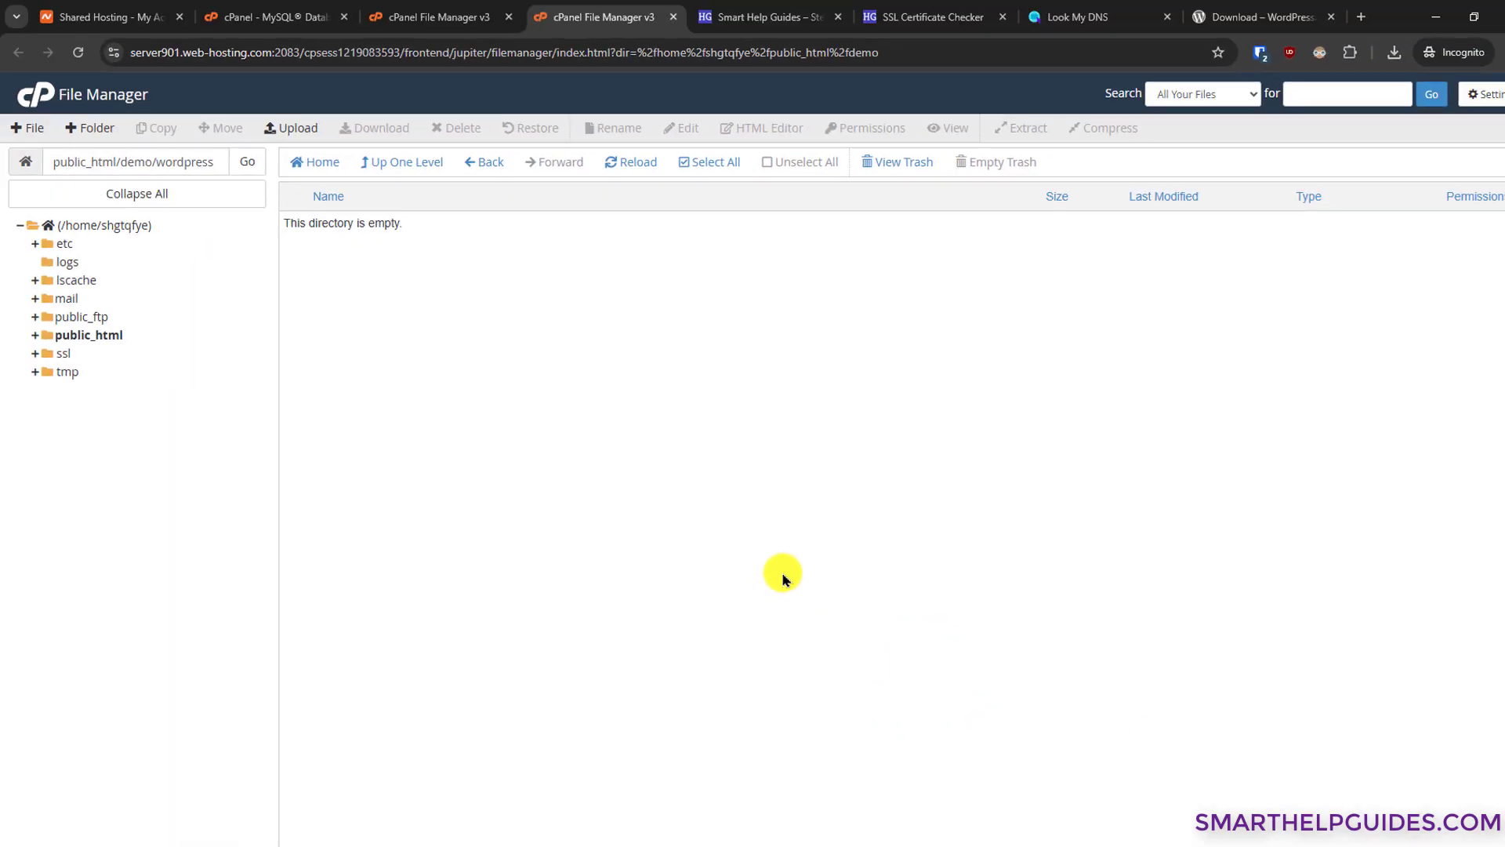
# Go back up to public_html/demo and move the wordpress-6.8.zip archive to the trash
pyautogui.click(404, 164)
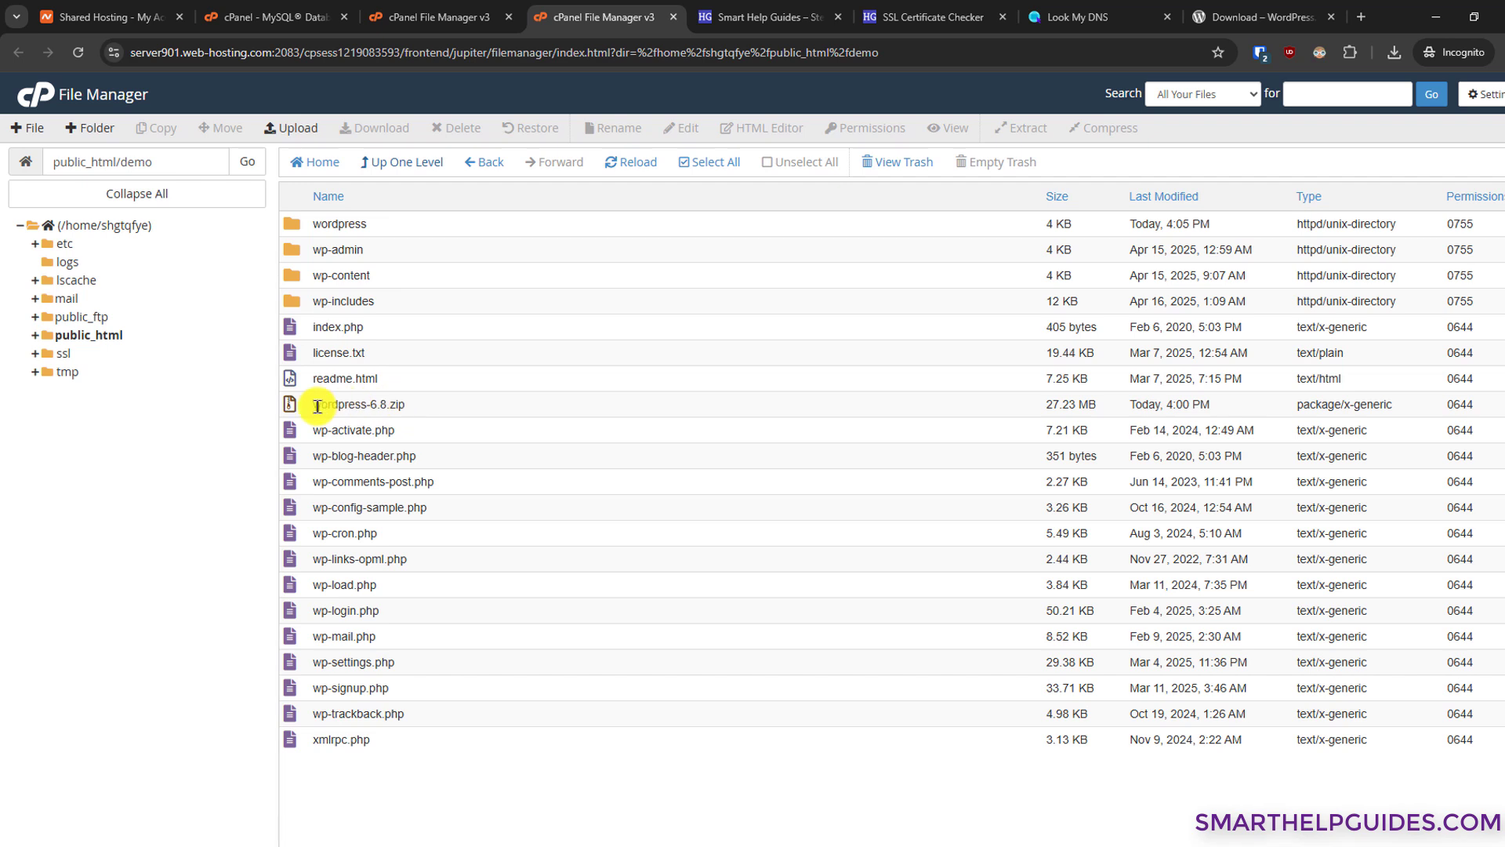
pyautogui.click(355, 406)
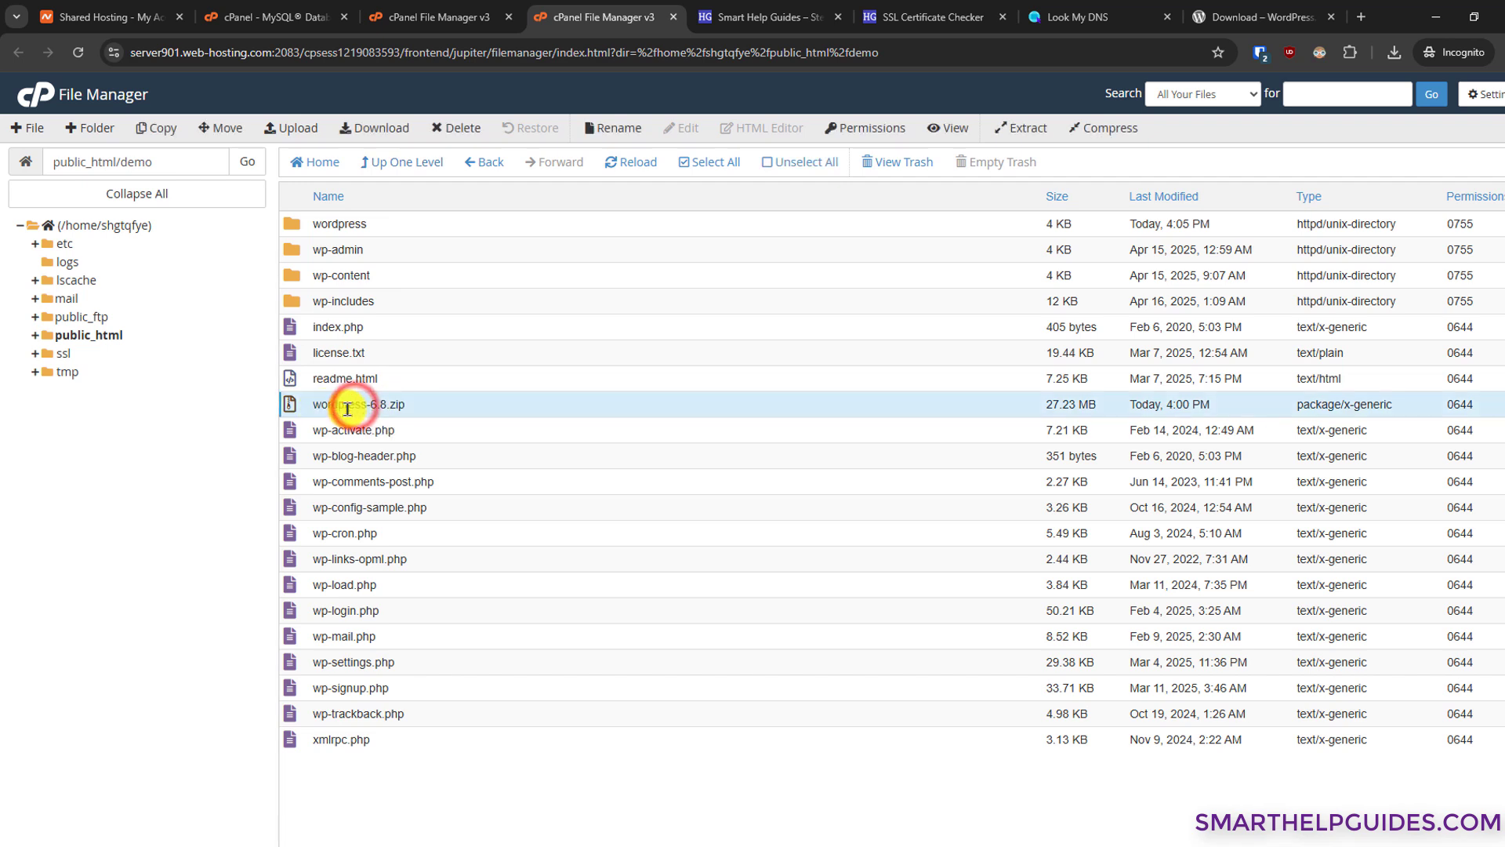
pyautogui.click(469, 130)
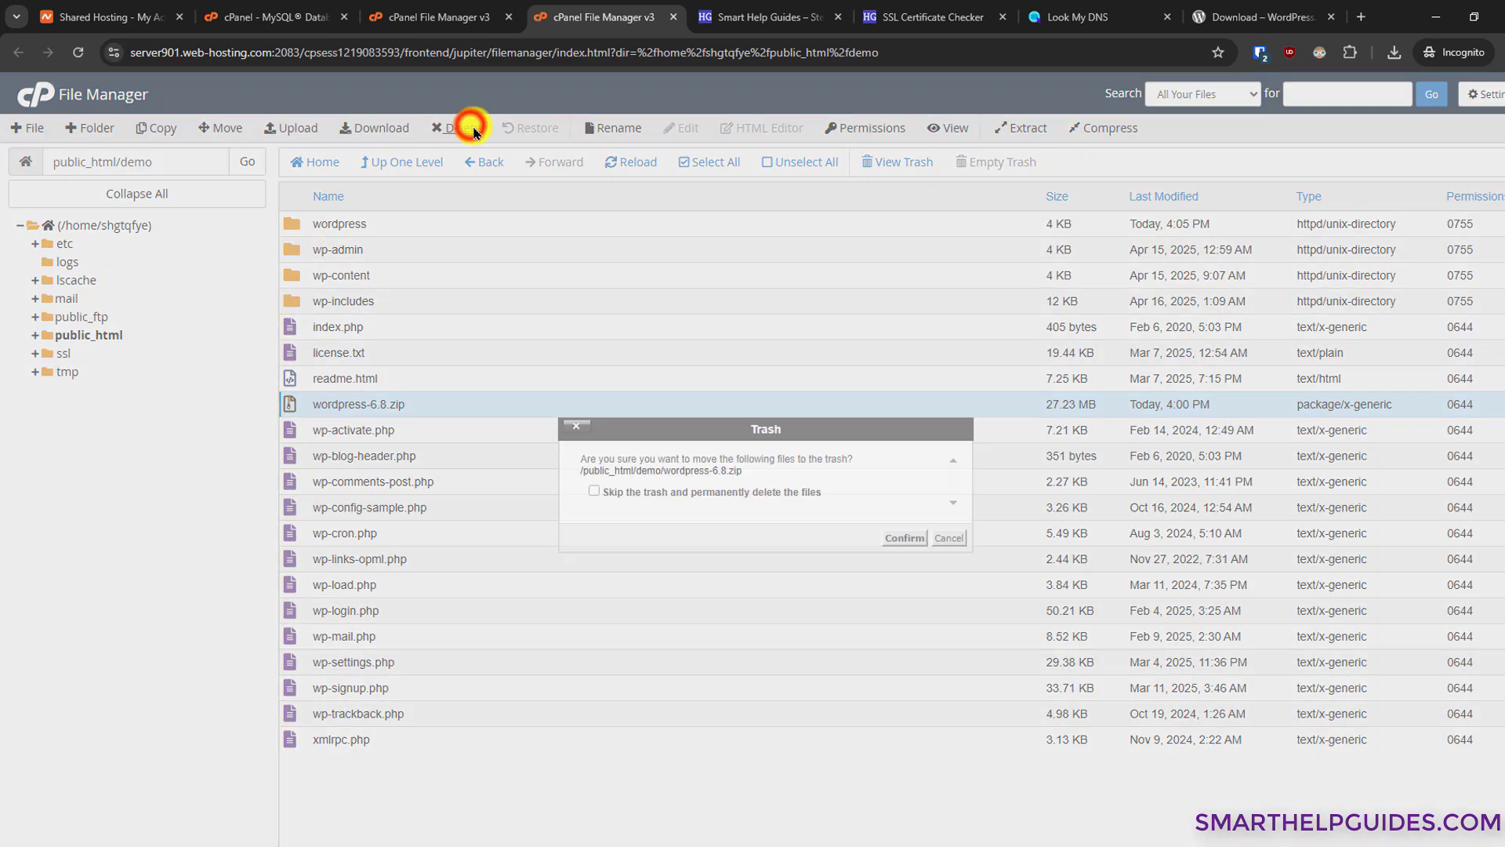
pyautogui.click(903, 538)
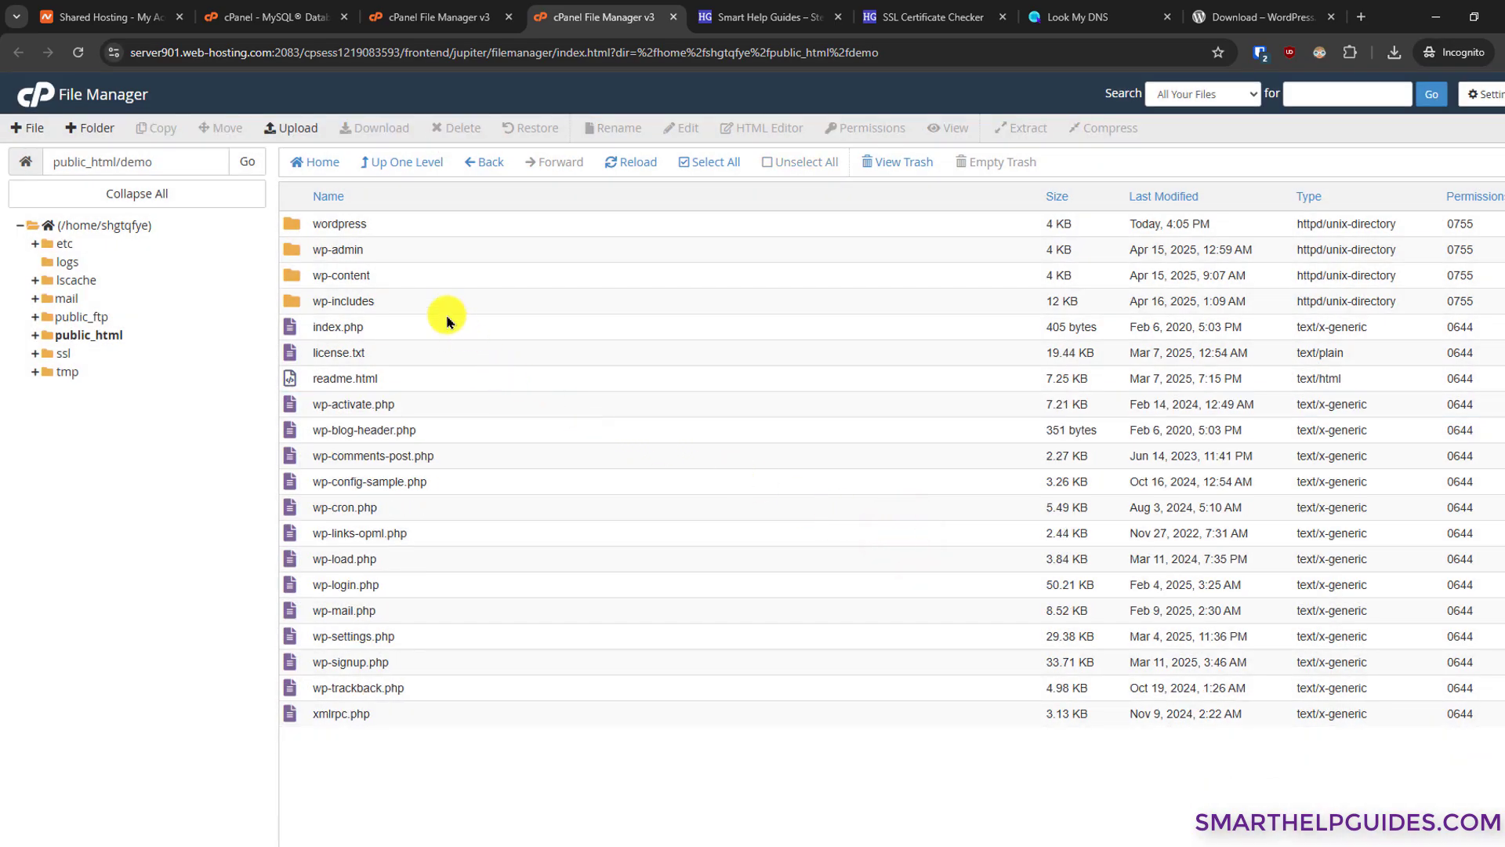
# Move the emptied wordpress folder in public_html/demo to the trash
pyautogui.click(290, 225)
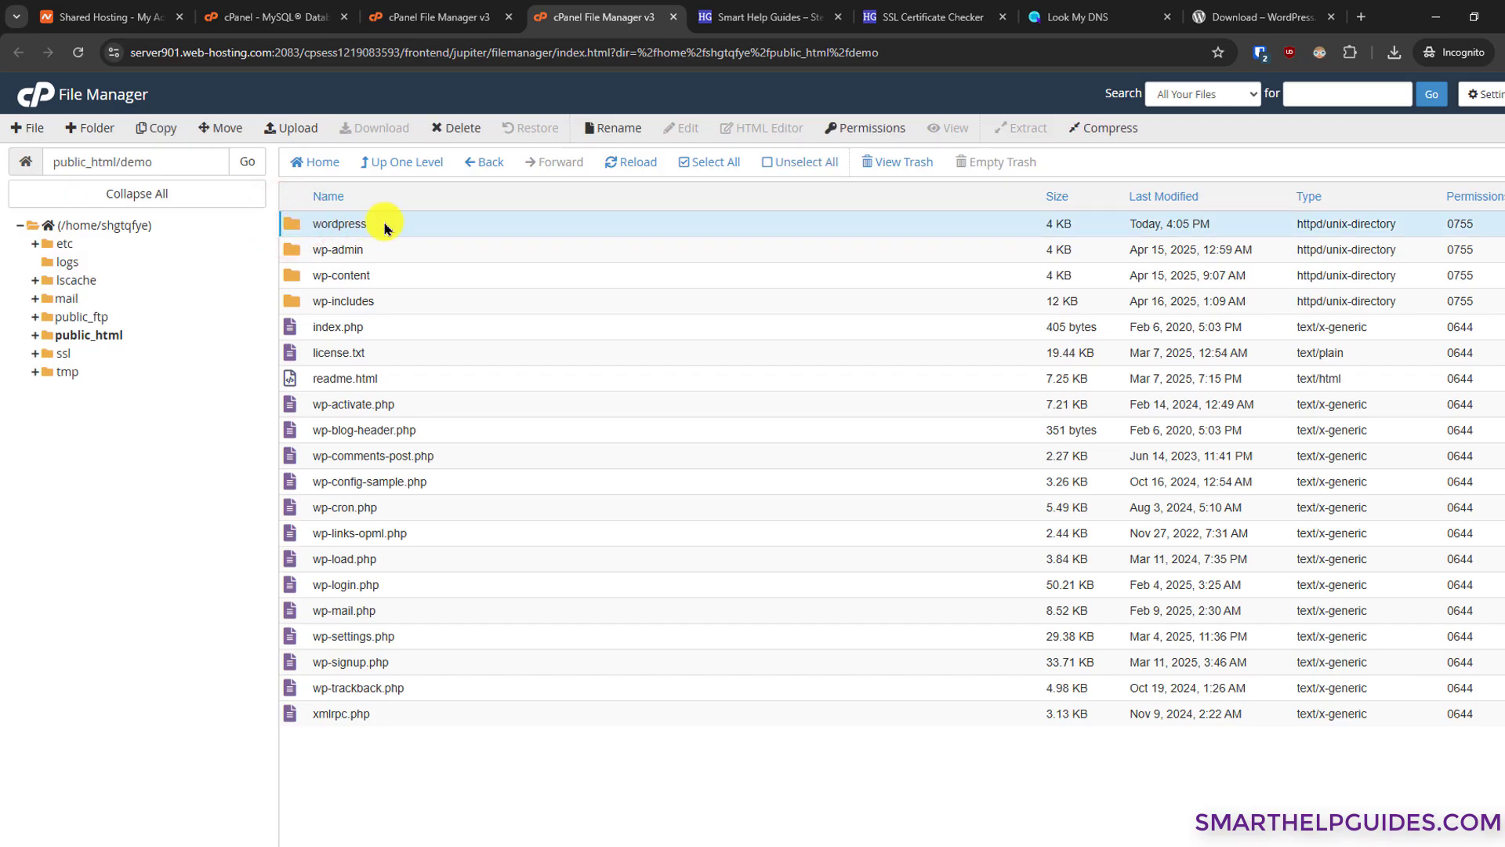
pyautogui.click(468, 127)
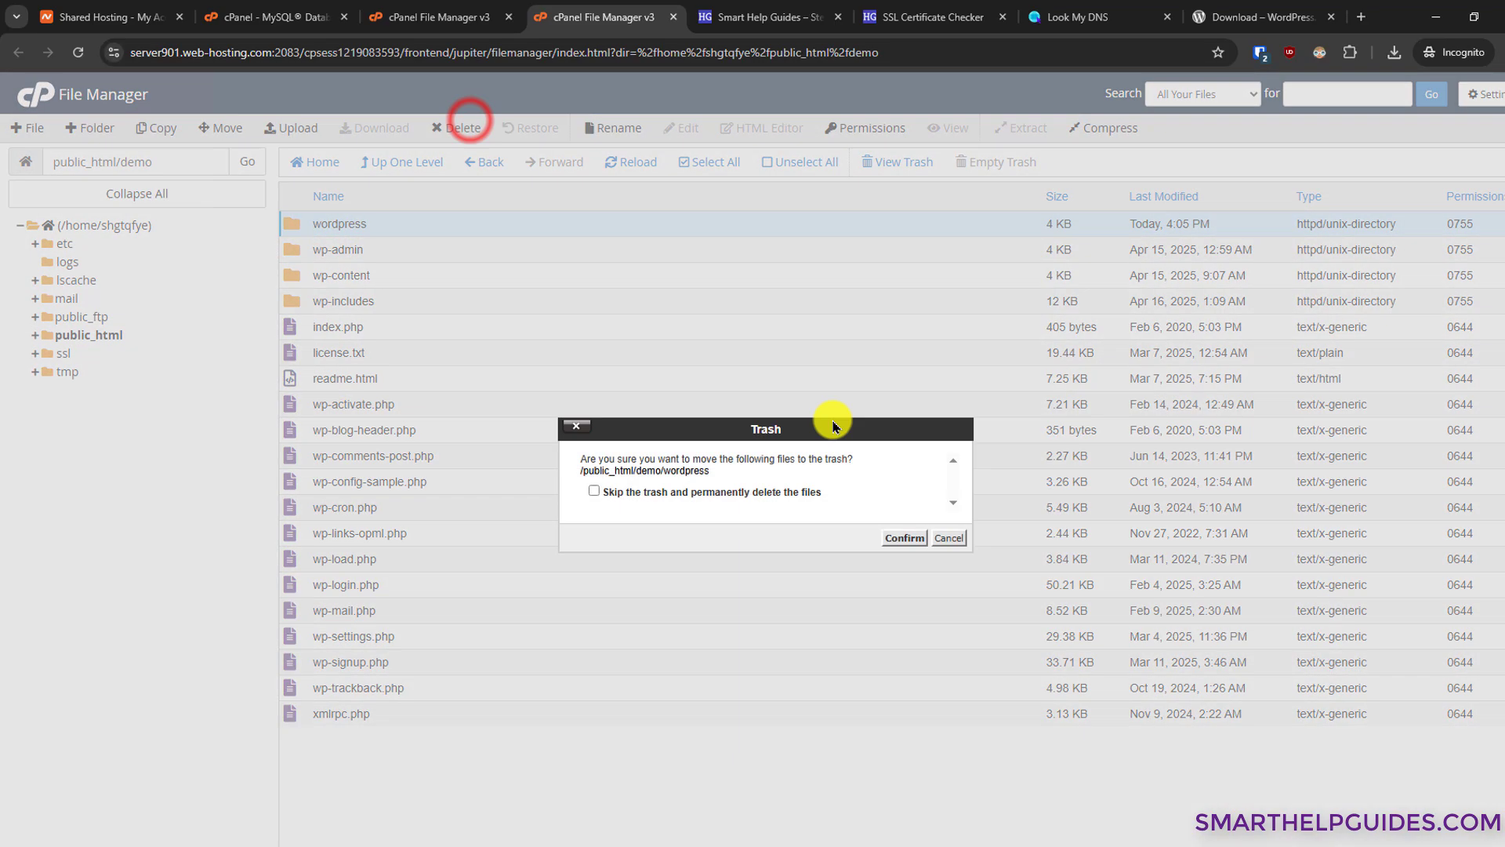
pyautogui.click(914, 539)
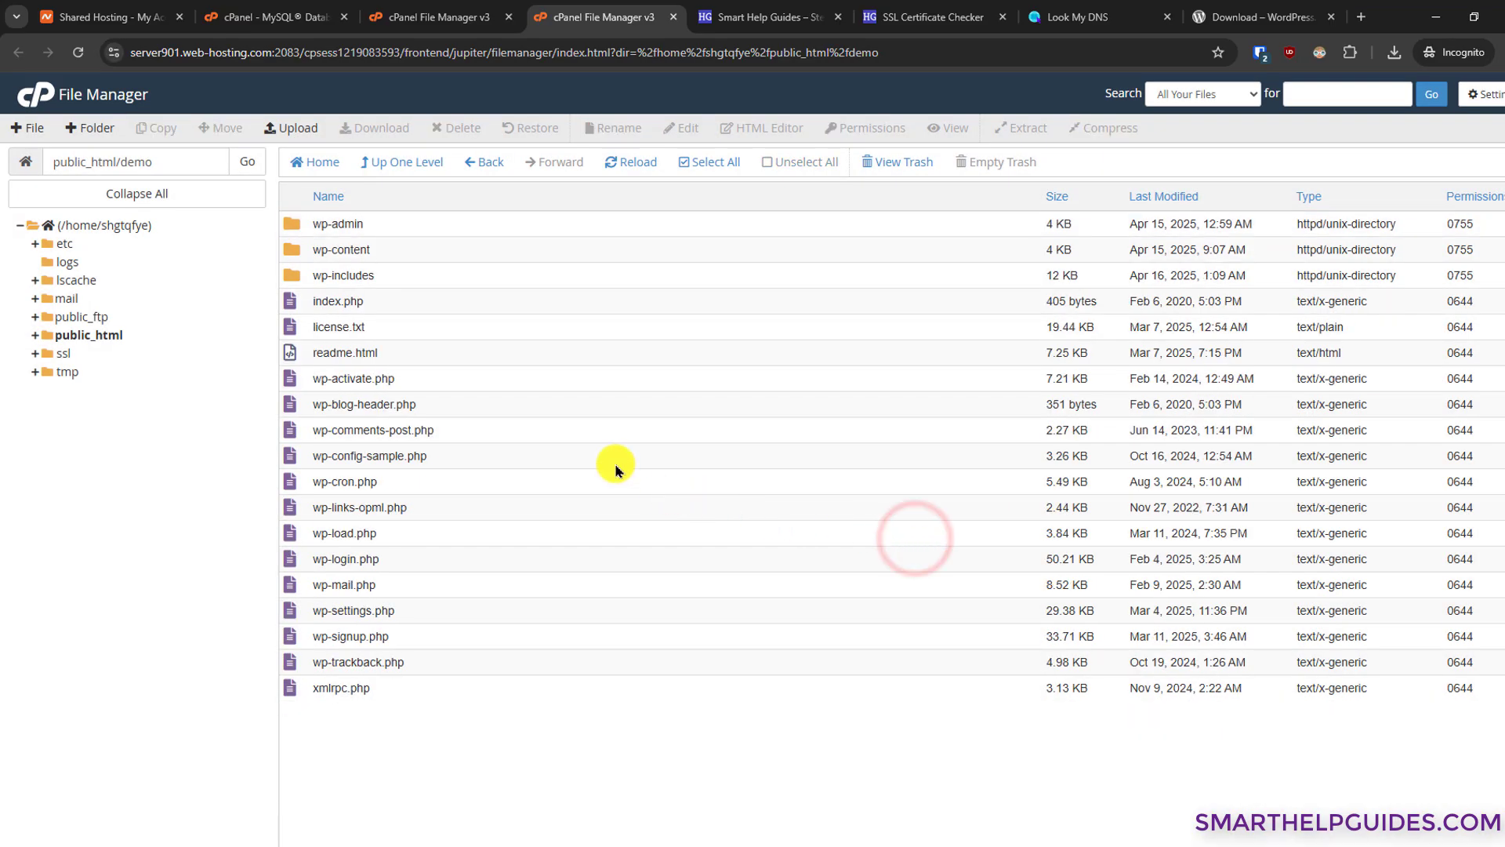
# Start the WordPress setup at shgtutdemo.site/demo in English (United States) and proceed to the database connection form
pyautogui.click(729, 17)
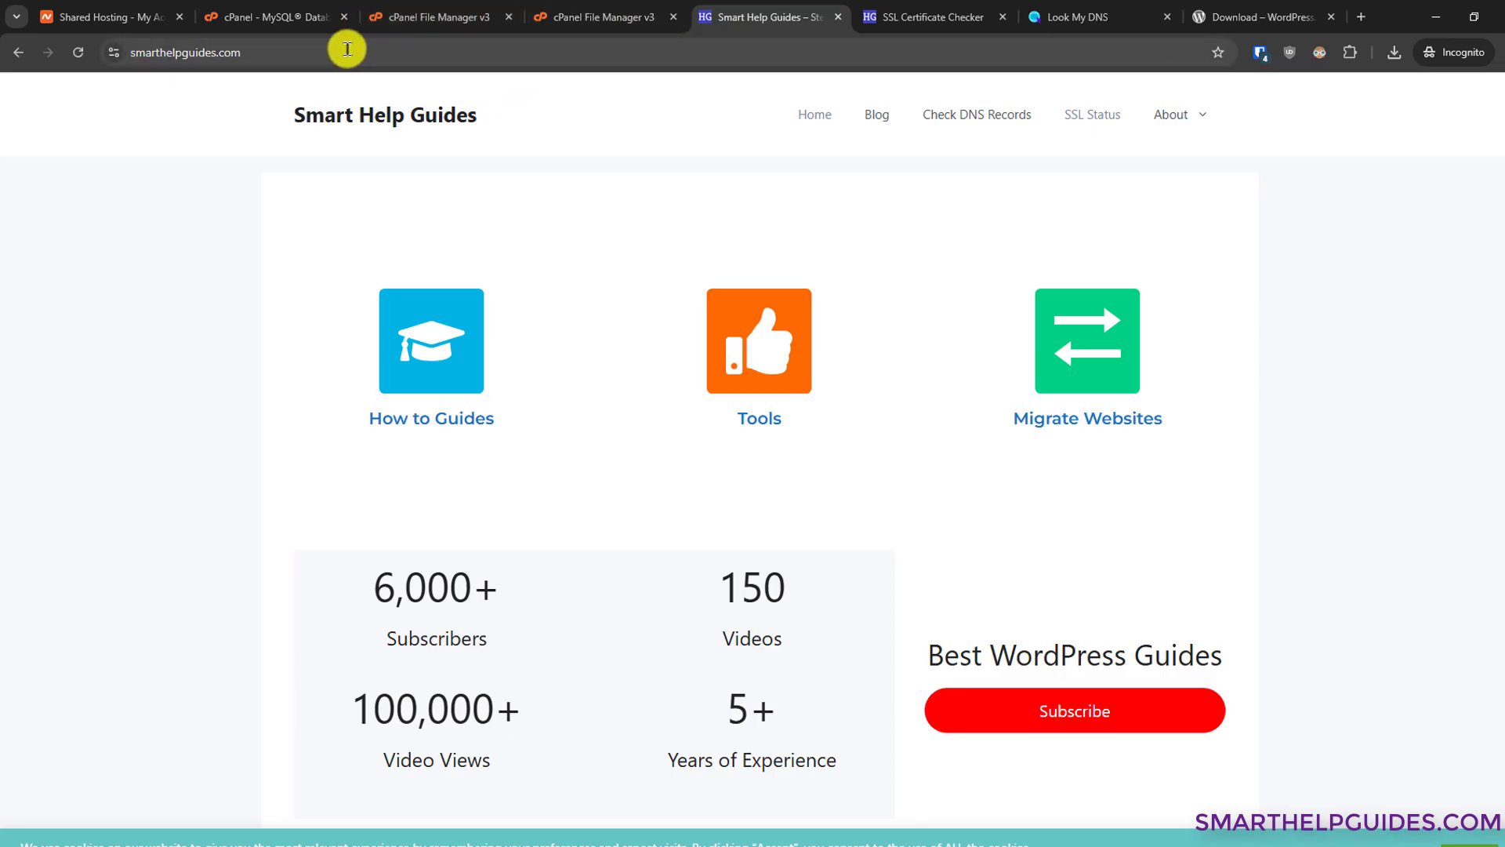
pyautogui.click(466, 52)
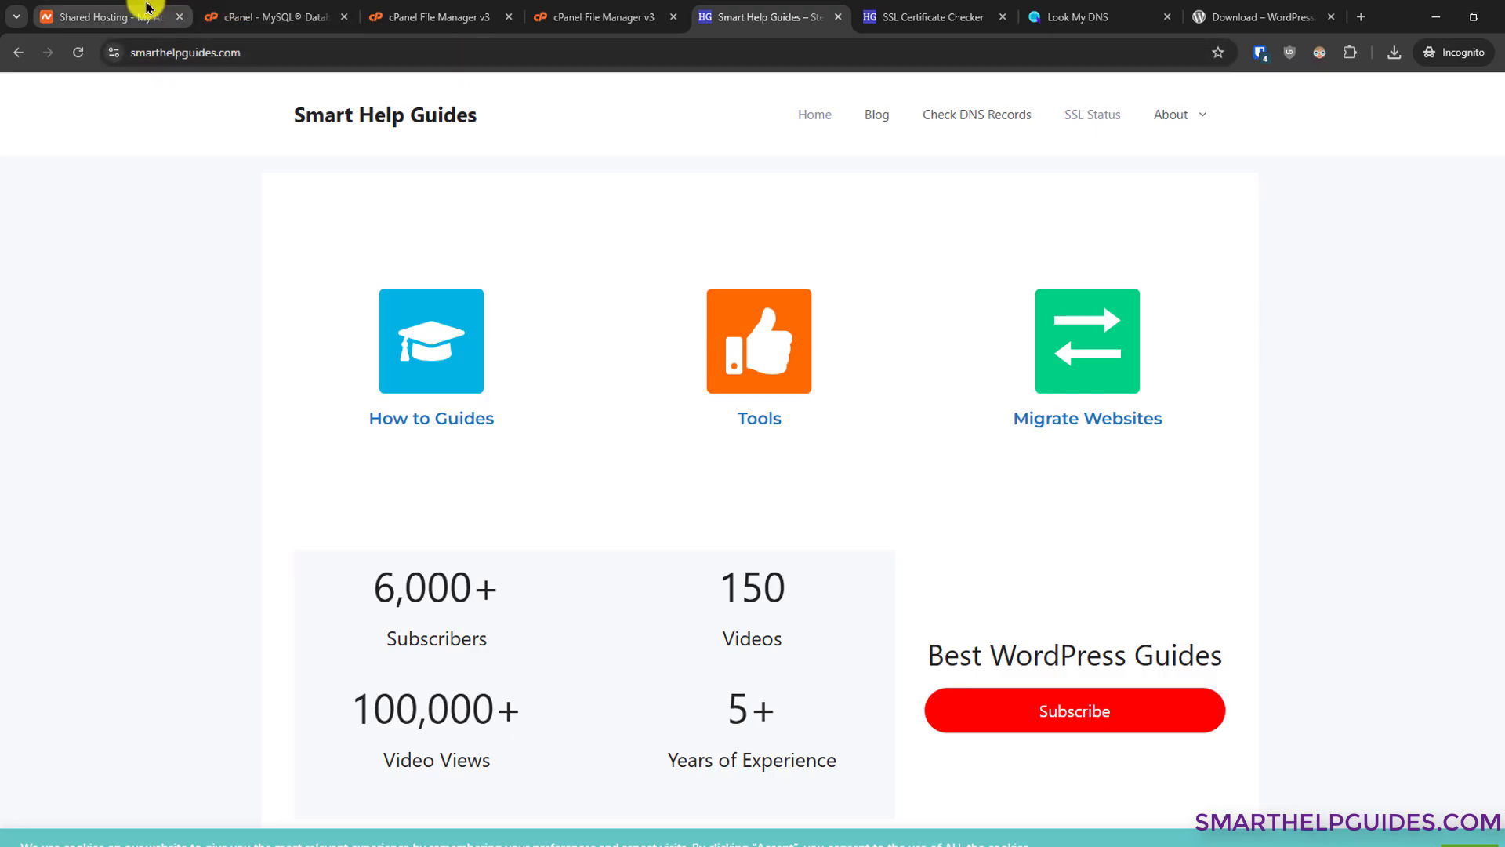
pyautogui.write('shgtutdemo.site')
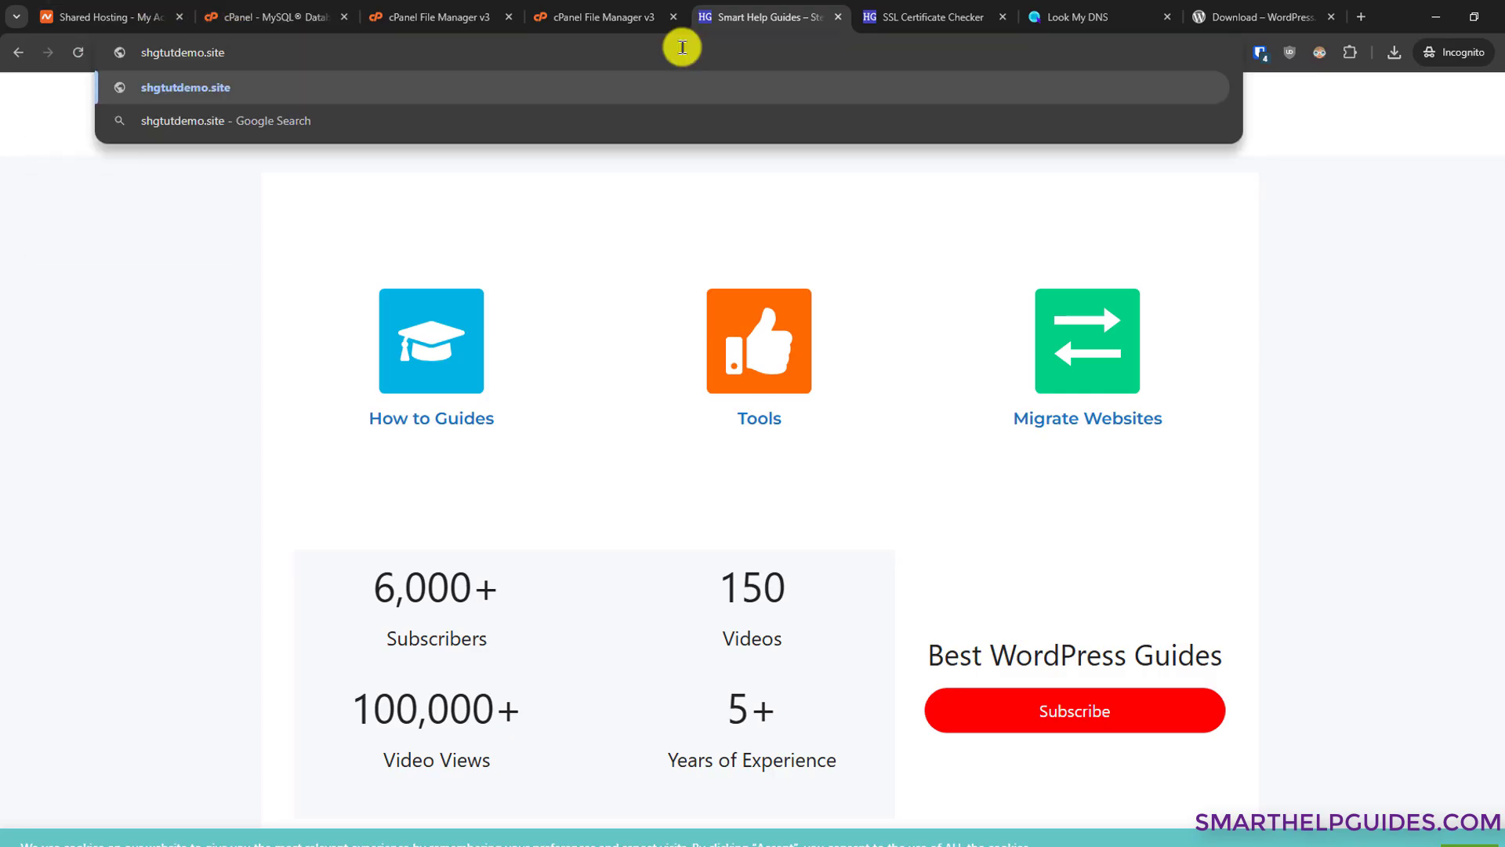
pyautogui.press('Return')
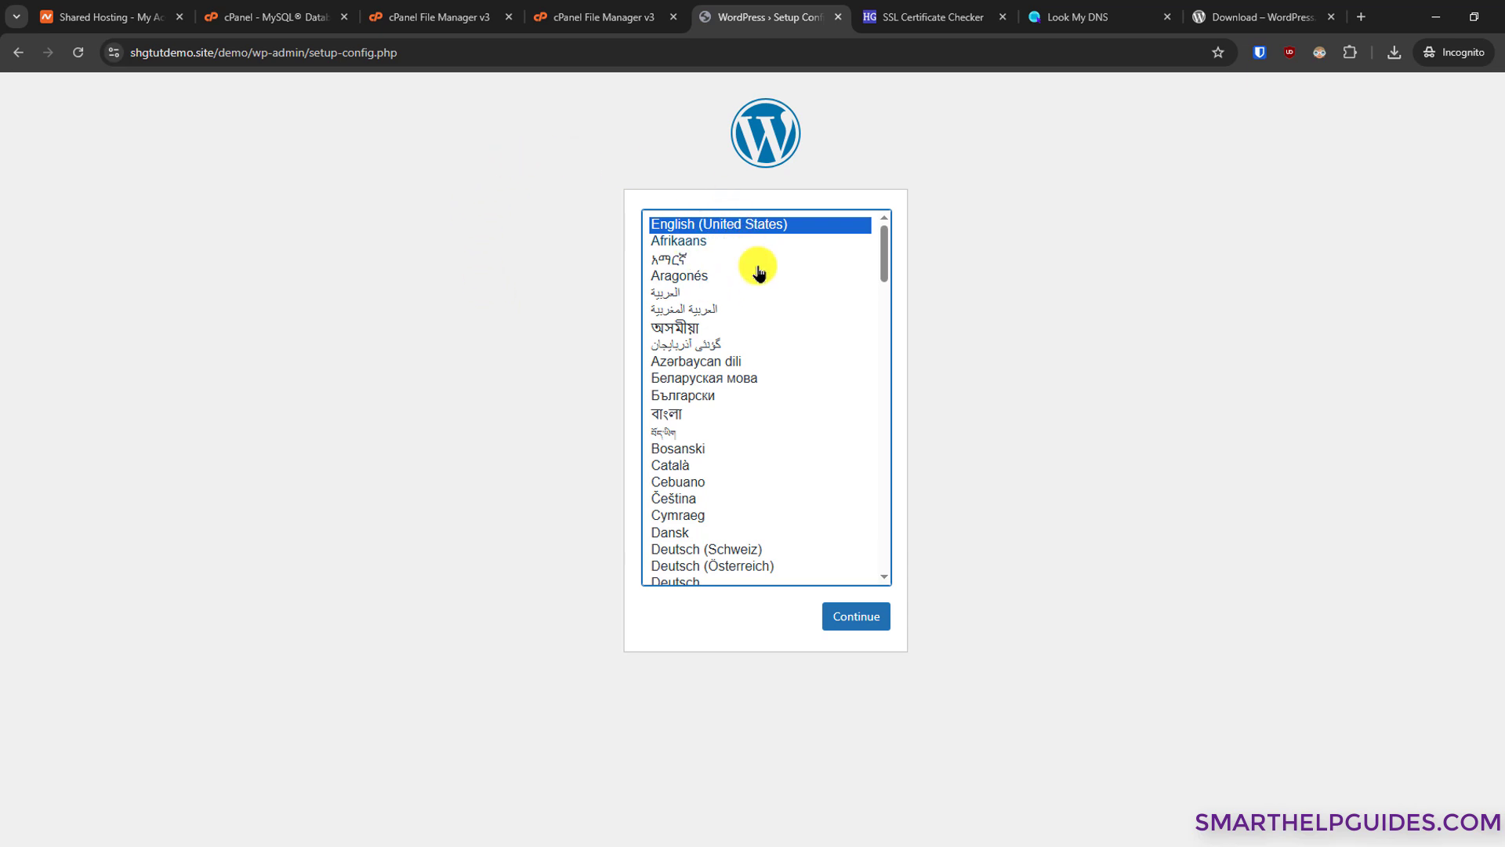
pyautogui.click(850, 616)
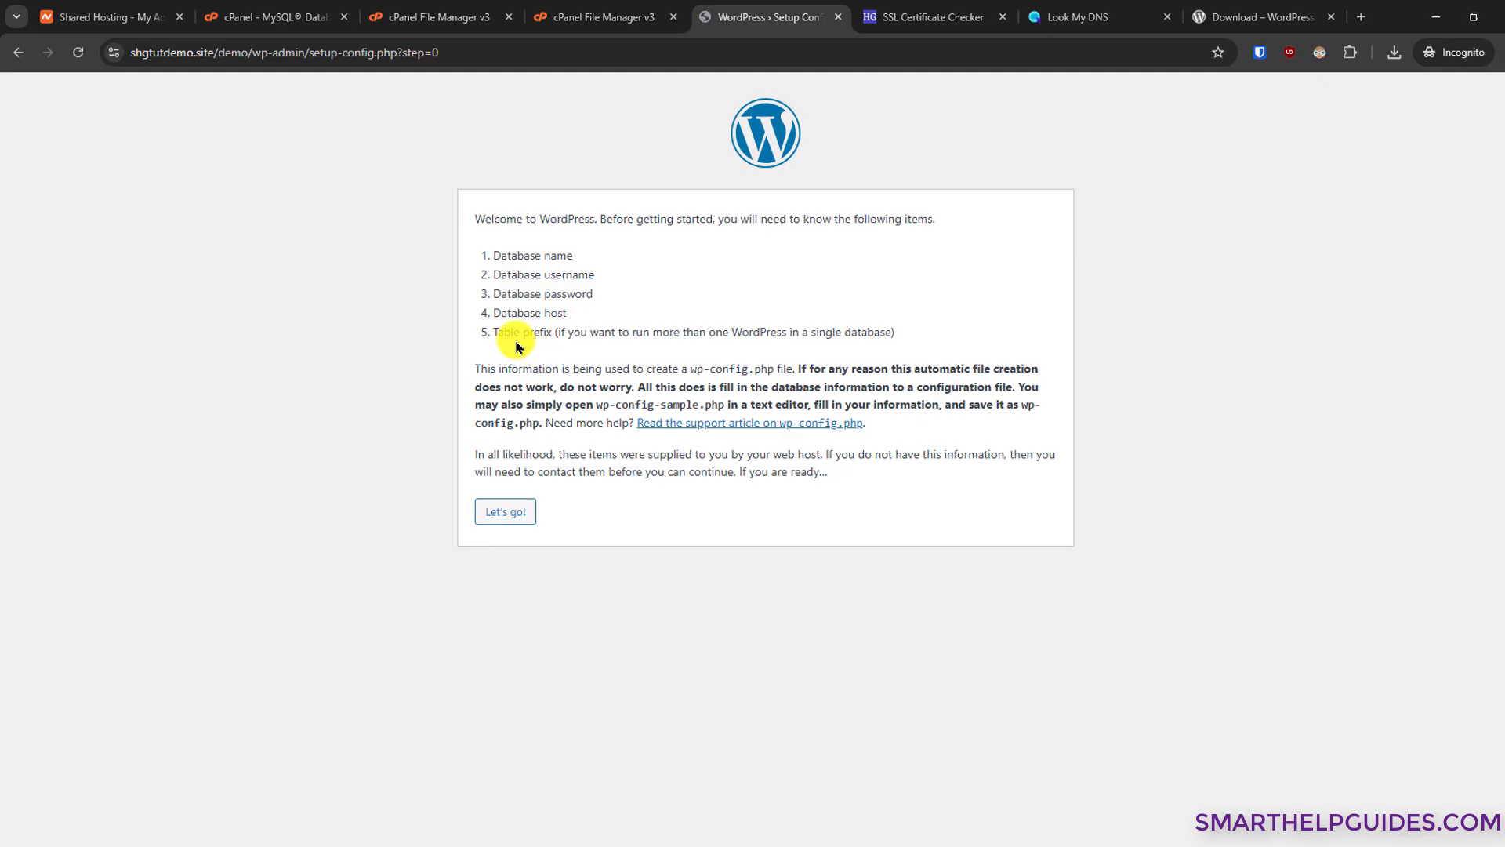
pyautogui.click(499, 519)
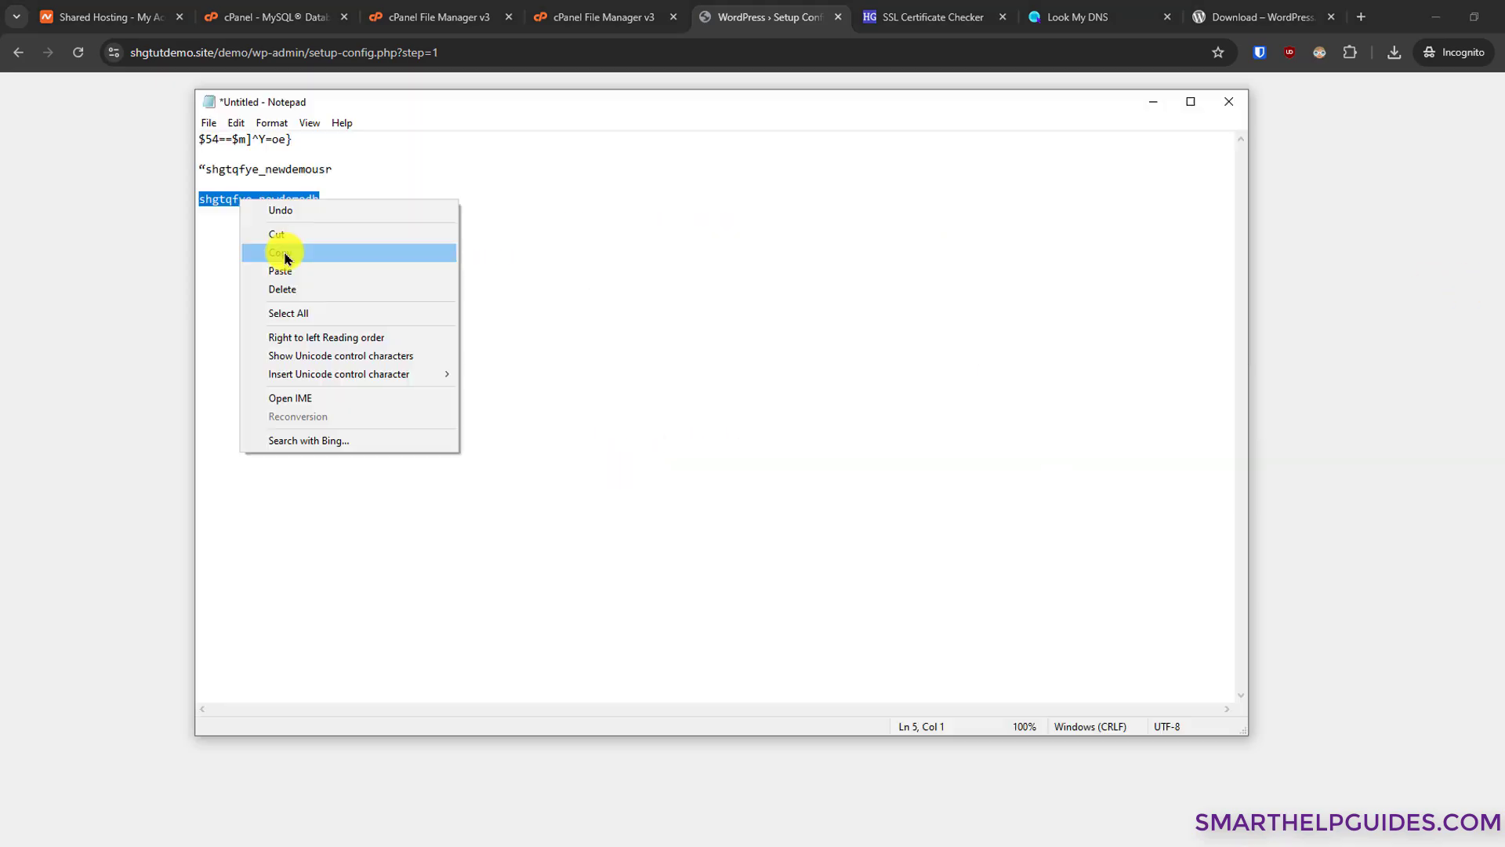
# Copy the database name shgtqfye_newdemodb from the Notepad notes into the setup form's Database Name
pyautogui.click(284, 250)
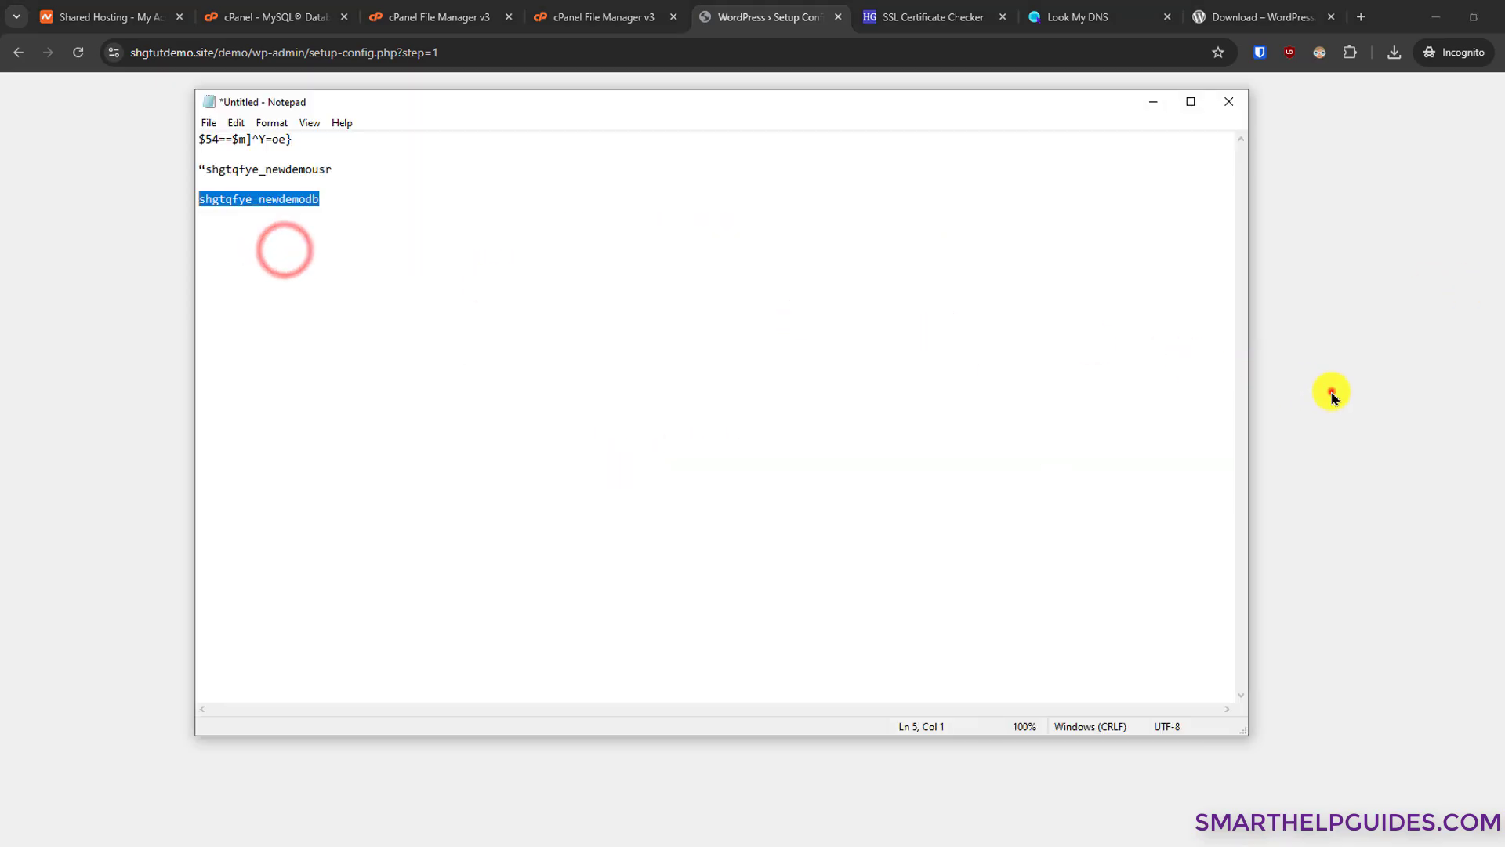
pyautogui.click(1331, 396)
pyautogui.click(676, 267)
pyautogui.hotkey('ctrl', 'v')
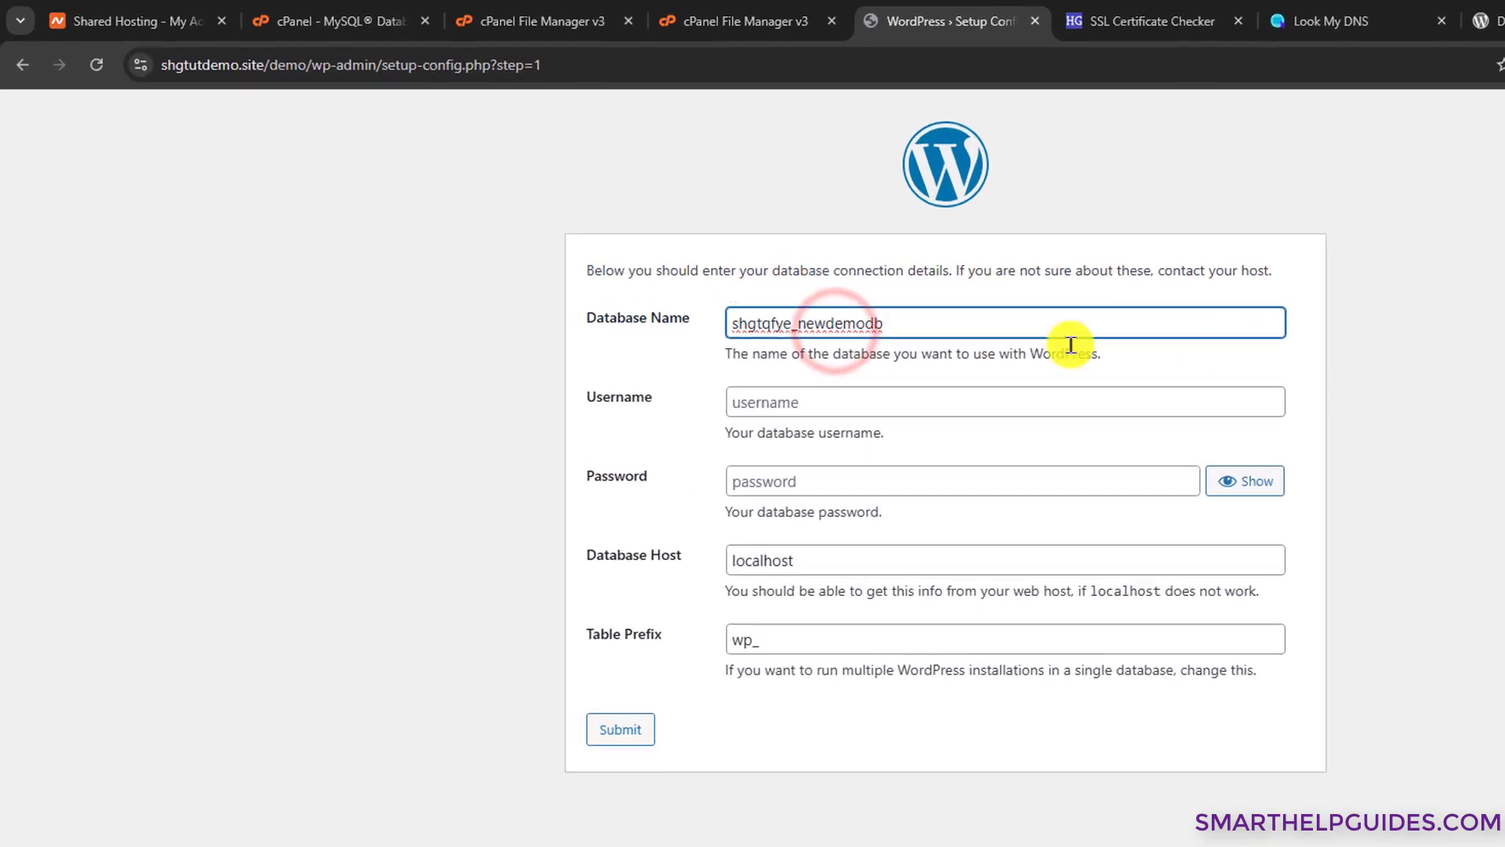
# Copy the database user shgtqfye_newdemousr from the Notepad notes, without the leading quotation mark, into the setup form's Username
pyautogui.hotkey('alt', 'Tab')
pyautogui.moveTo(431, 209); pyautogui.dragTo(260, 206)
pyautogui.hotkey('ctrl', 'c')
pyautogui.hotkey('alt', 'Tab')
pyautogui.click(980, 397)
pyautogui.hotkey('ctrl', 'v')
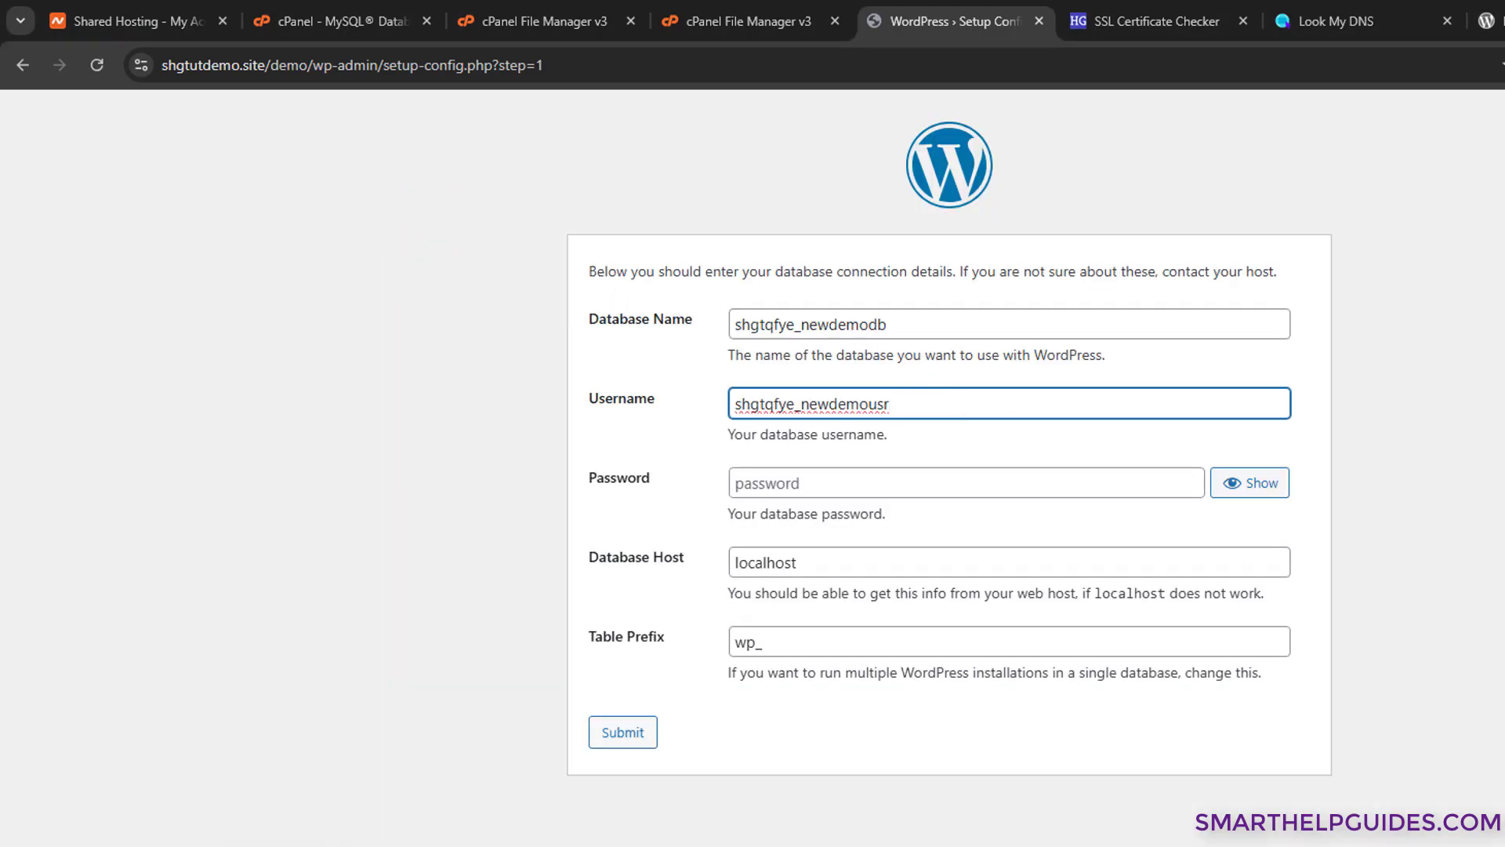
# Copy the database user's password from the Notepad notes into the setup form's Password
pyautogui.hotkey('alt', 'Tab')
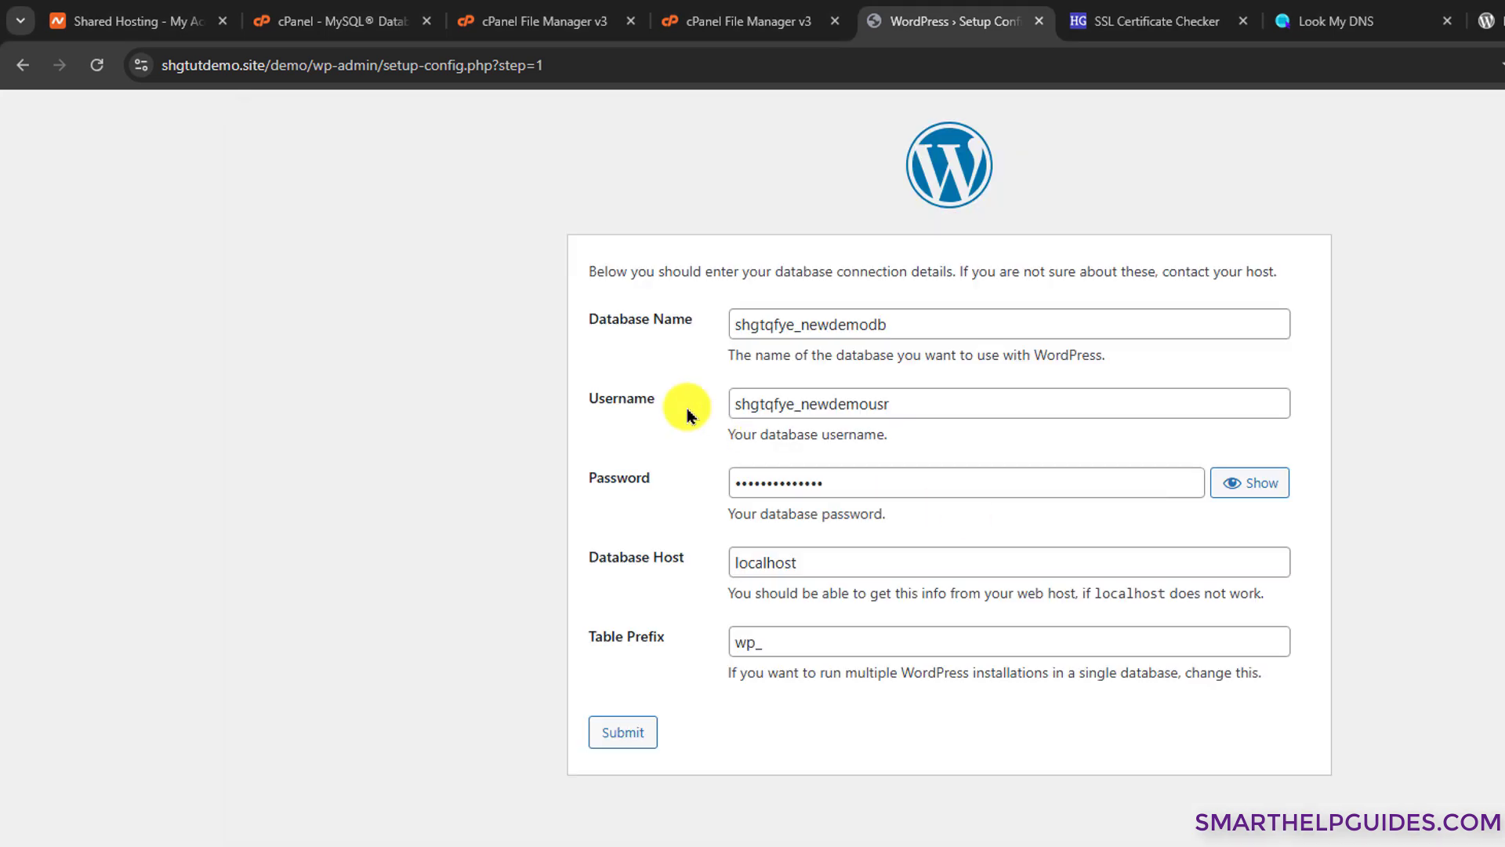
# Compare the setup form's database name and username with the database and user listed on cPanel's MySQL Databases page
pyautogui.click(342, 19)
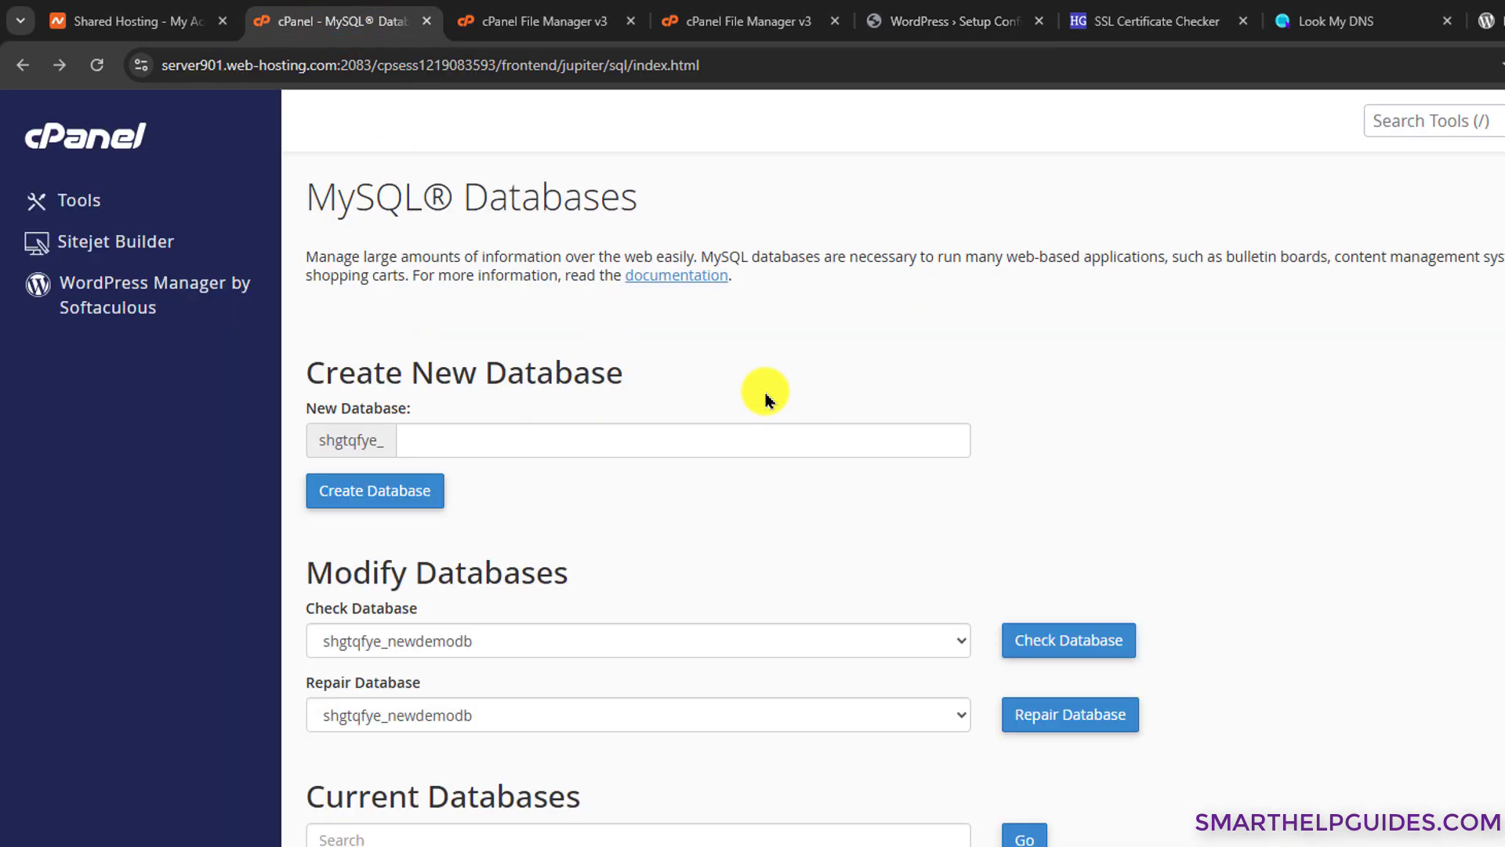
pyautogui.scroll(-4, 833, 539)
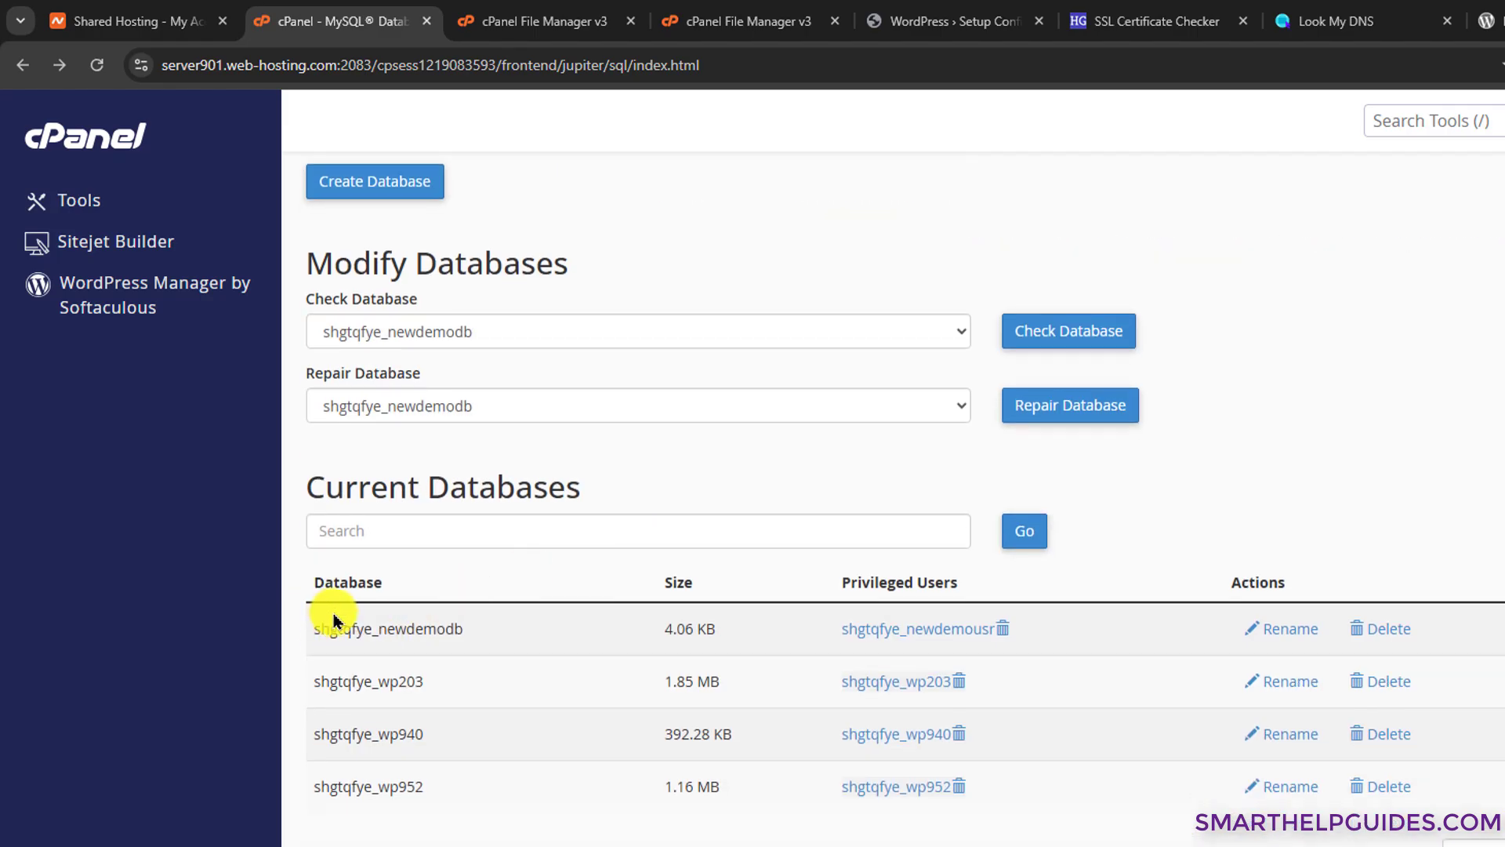
pyautogui.moveTo(484, 629); pyautogui.dragTo(313, 628)
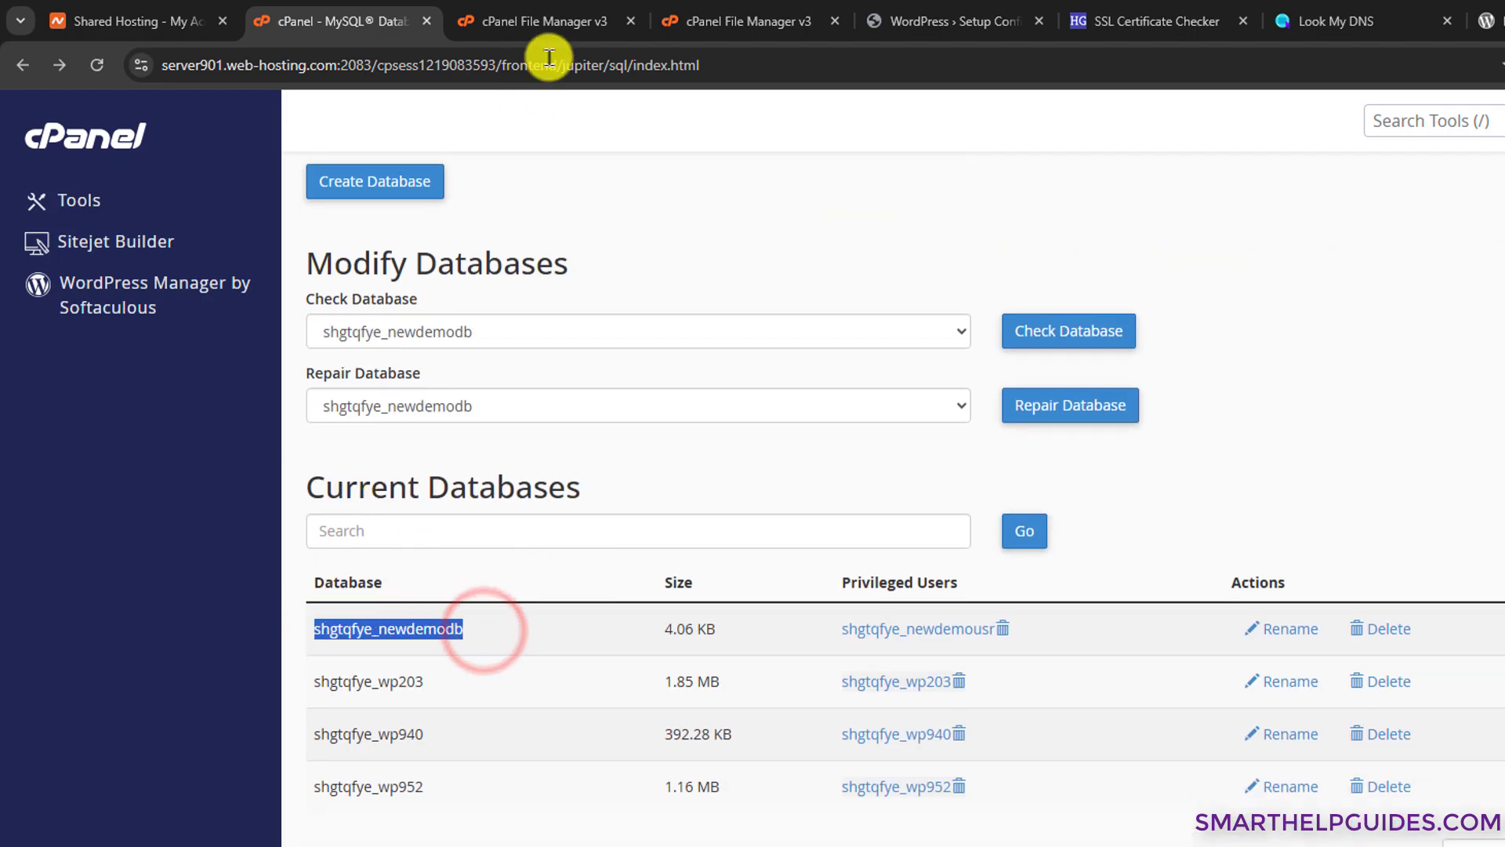
pyautogui.click(910, 17)
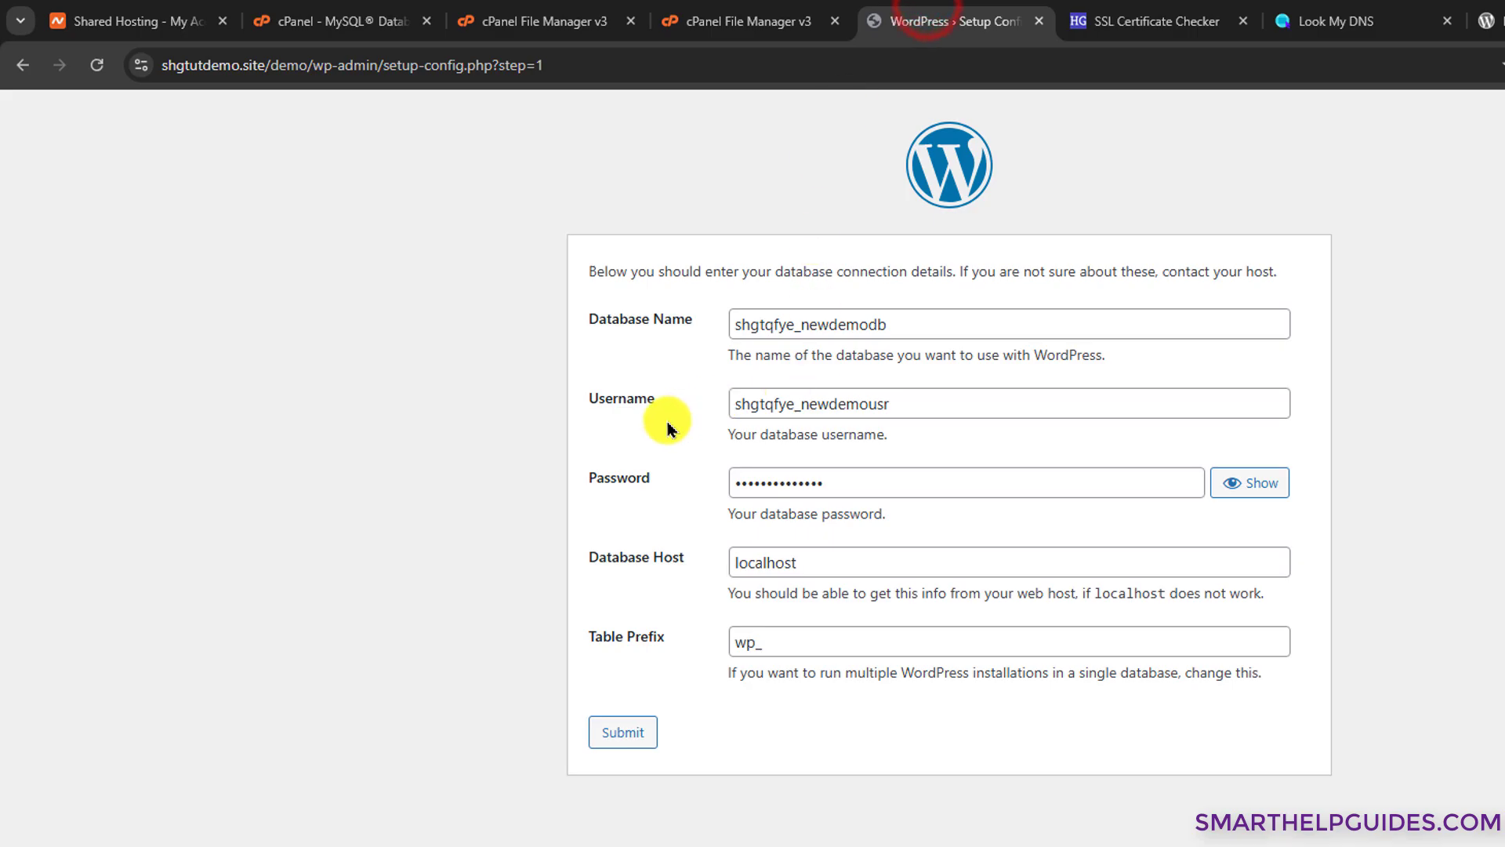
pyautogui.tripleClick(706, 327)
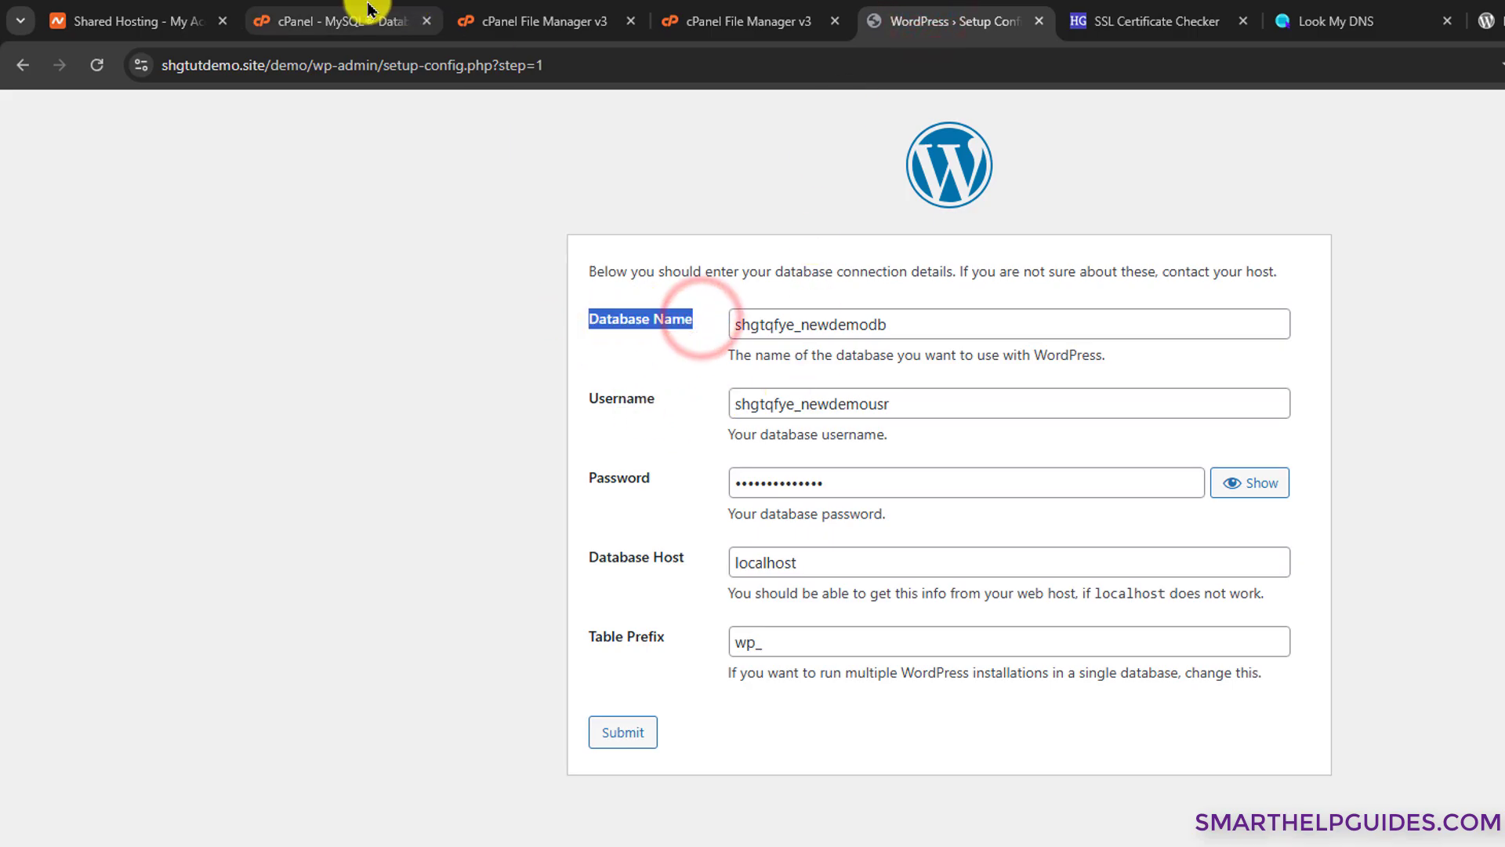
pyautogui.click(403, 17)
pyautogui.scroll(-10, 532, 637)
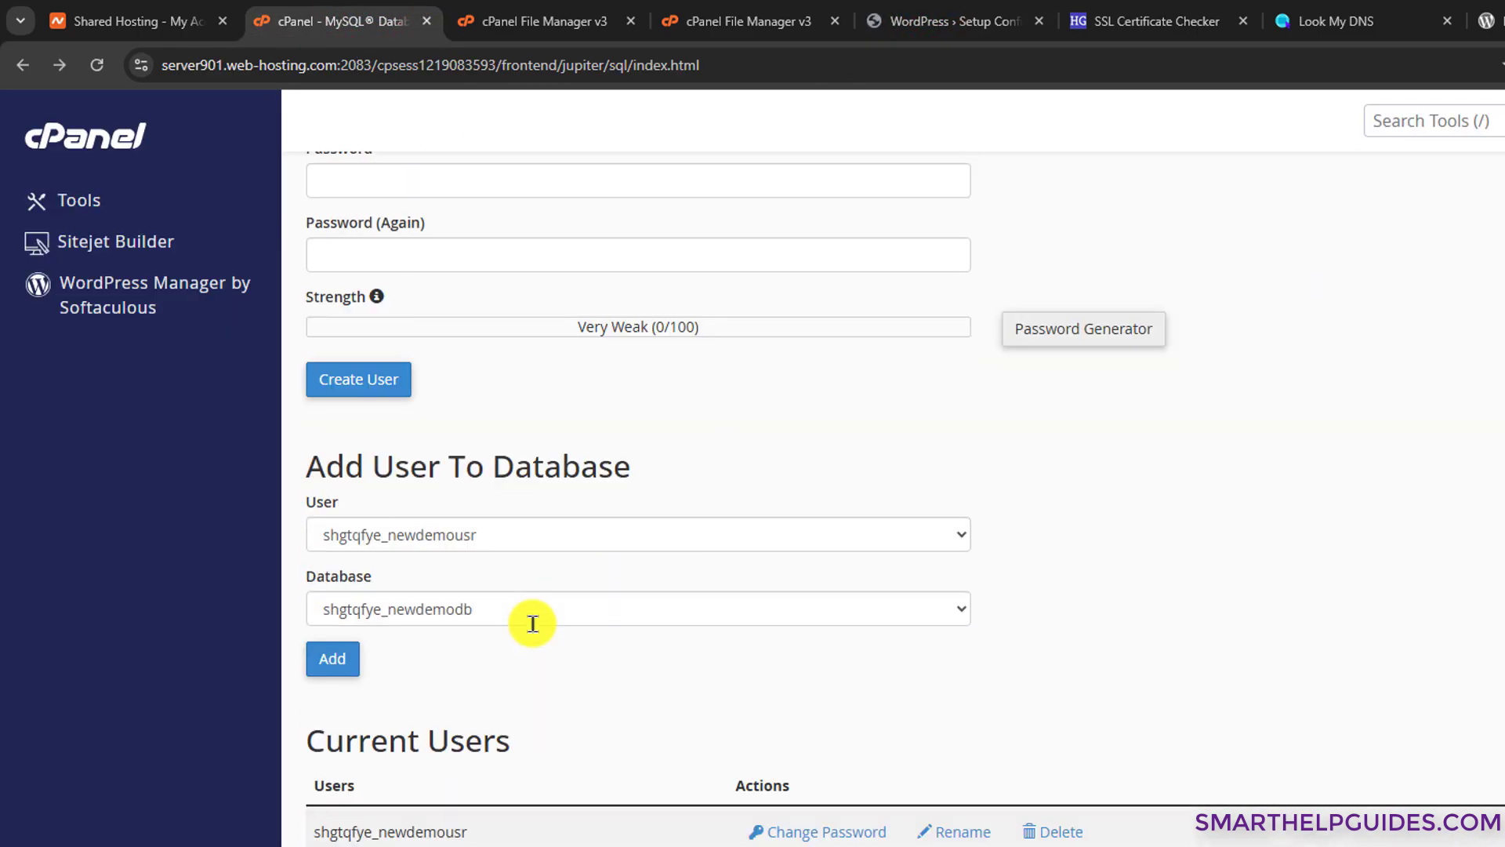
pyautogui.tripleClick(481, 831)
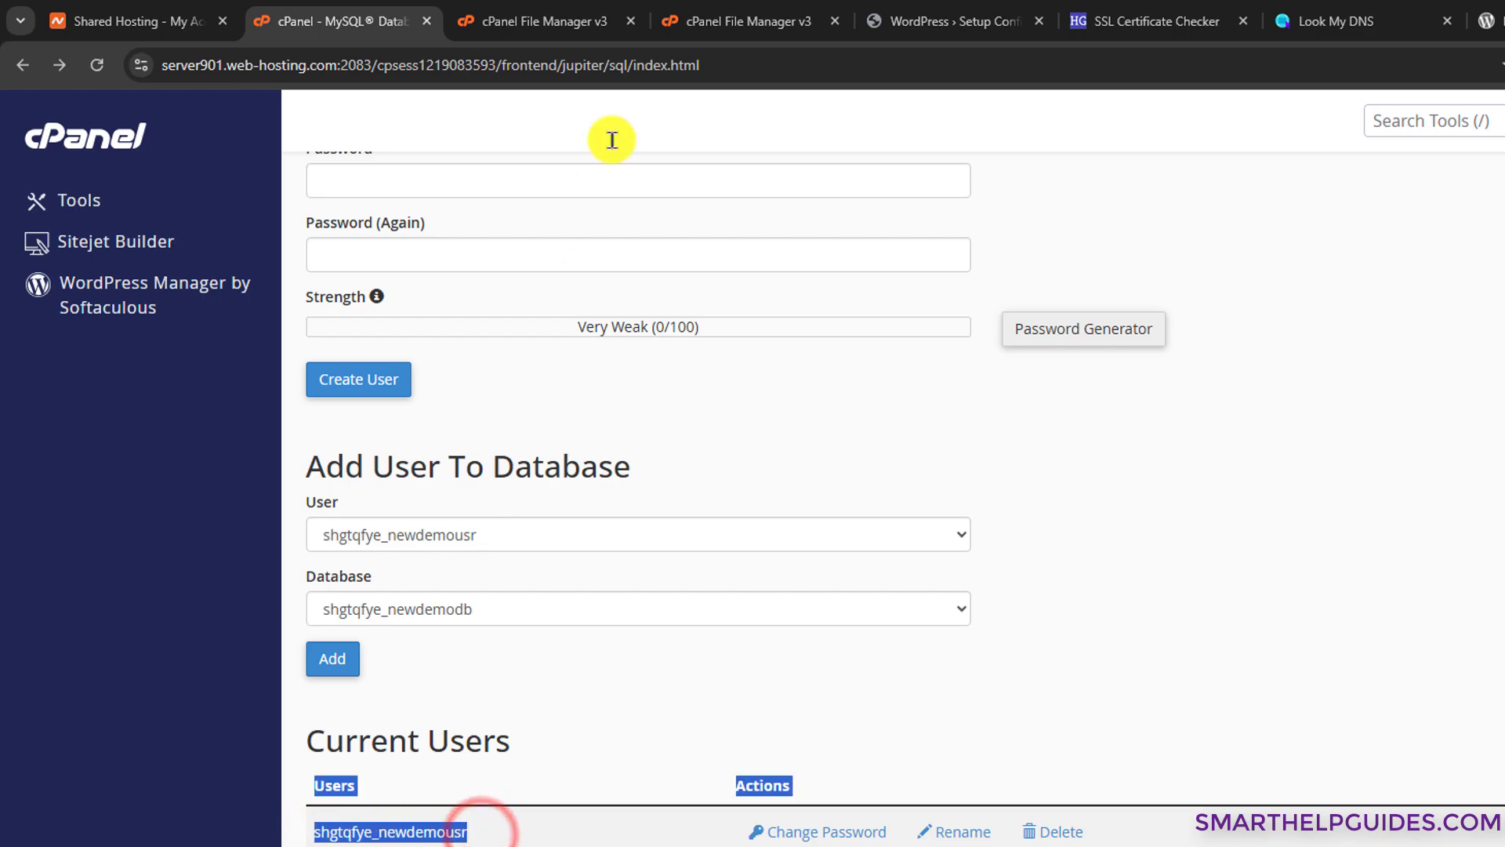
pyautogui.click(746, 14)
pyautogui.click(918, 10)
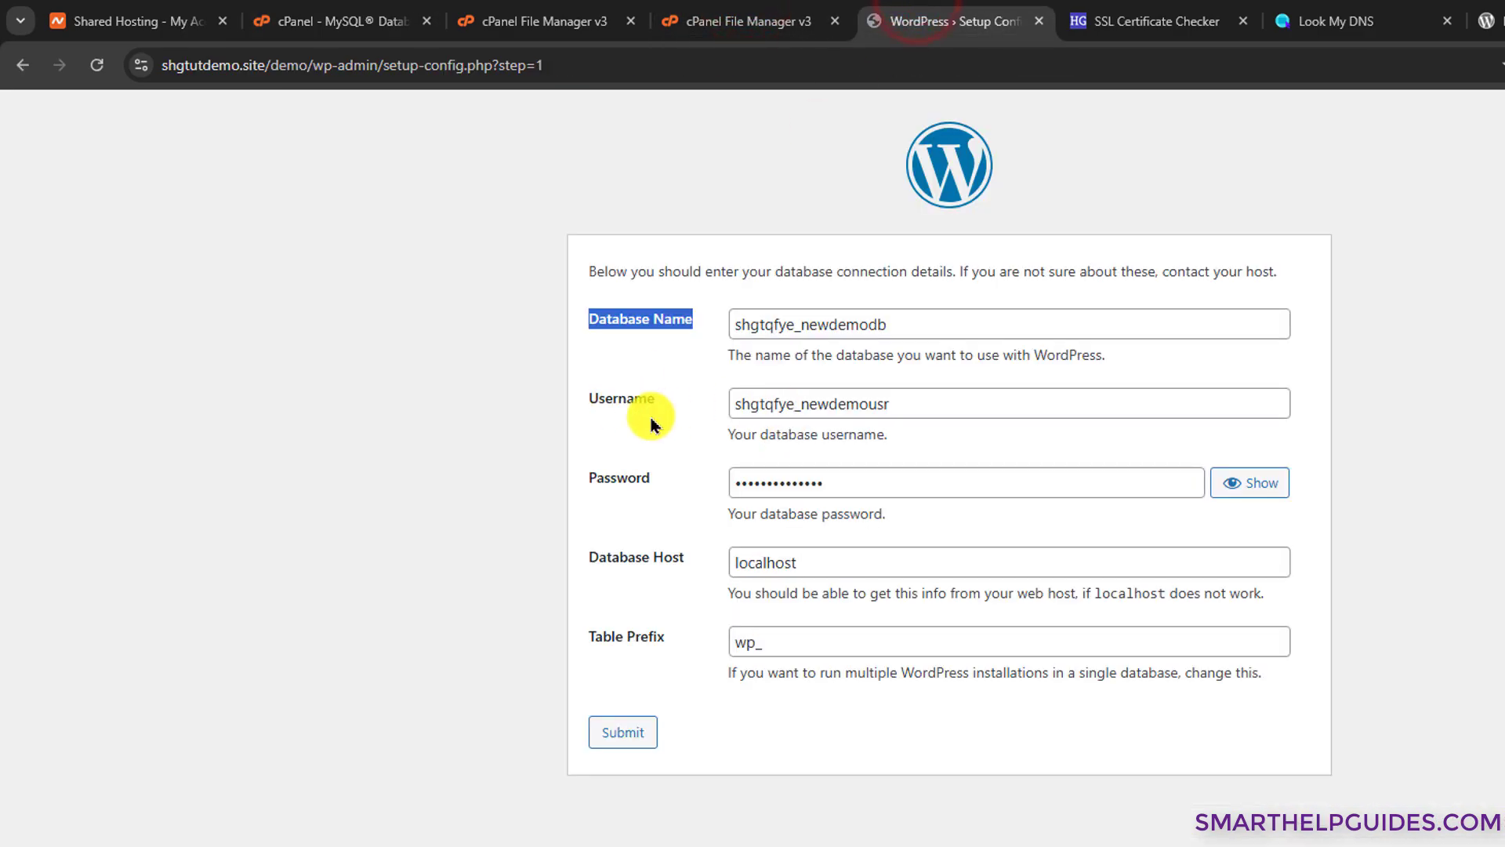
pyautogui.click(649, 415)
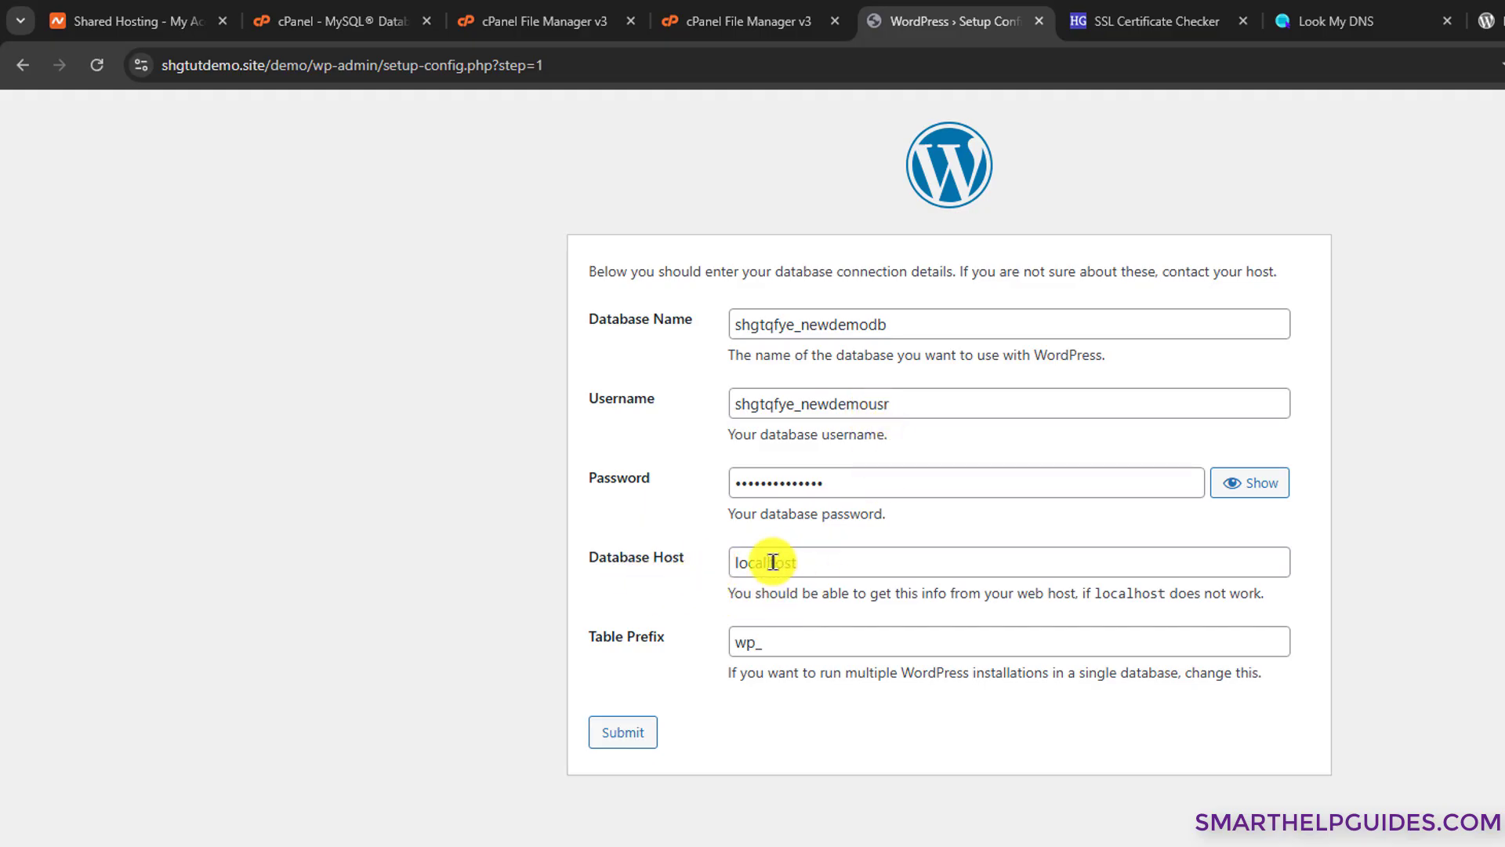
# Change the table prefix to wprtRE_ and submit the database connection details
pyautogui.click(754, 647)
pyautogui.write('wp_')
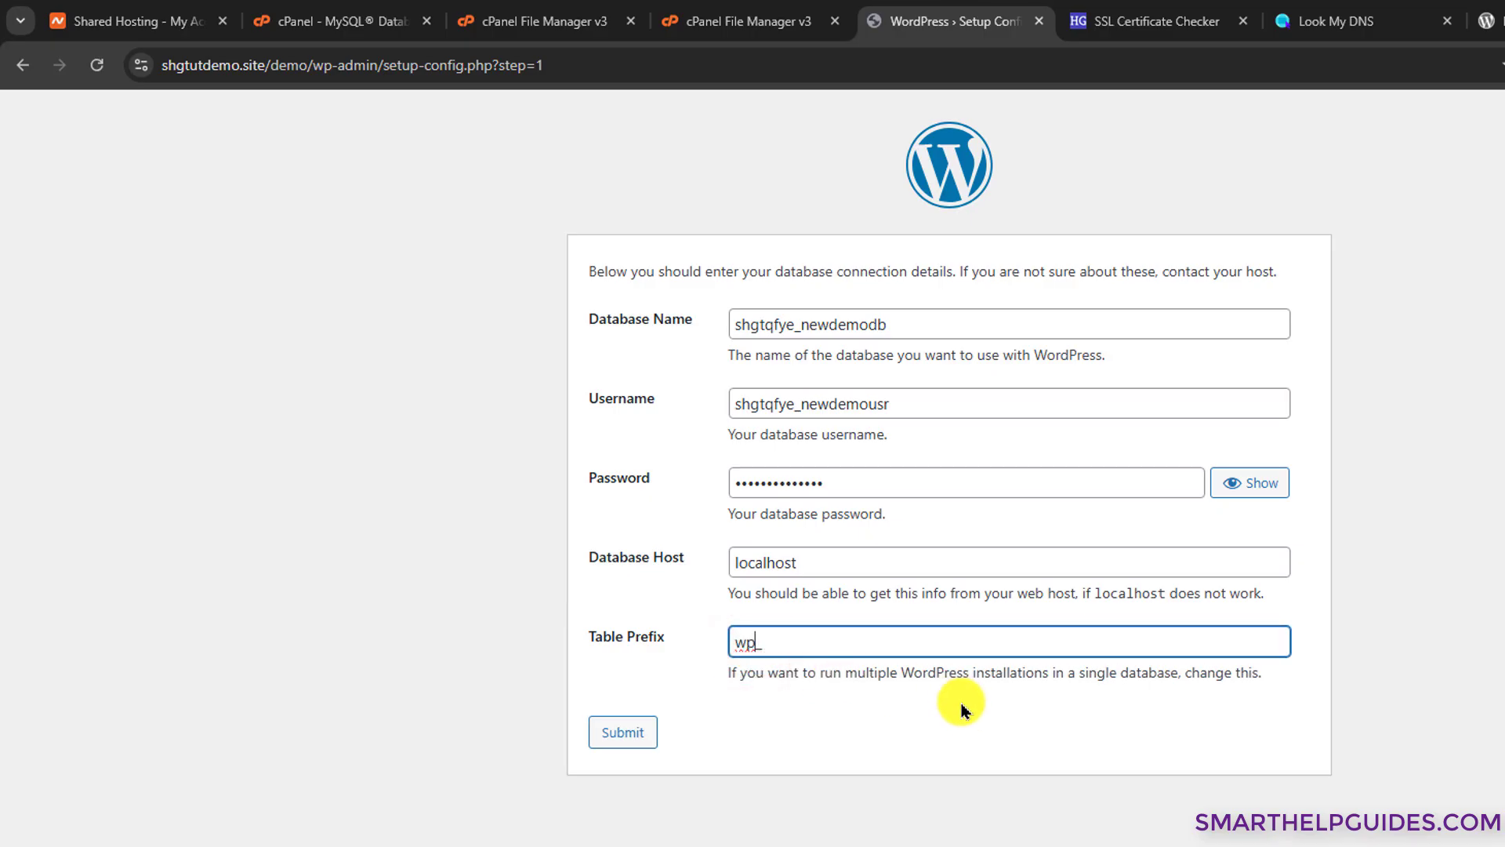
pyautogui.write('rtRE')
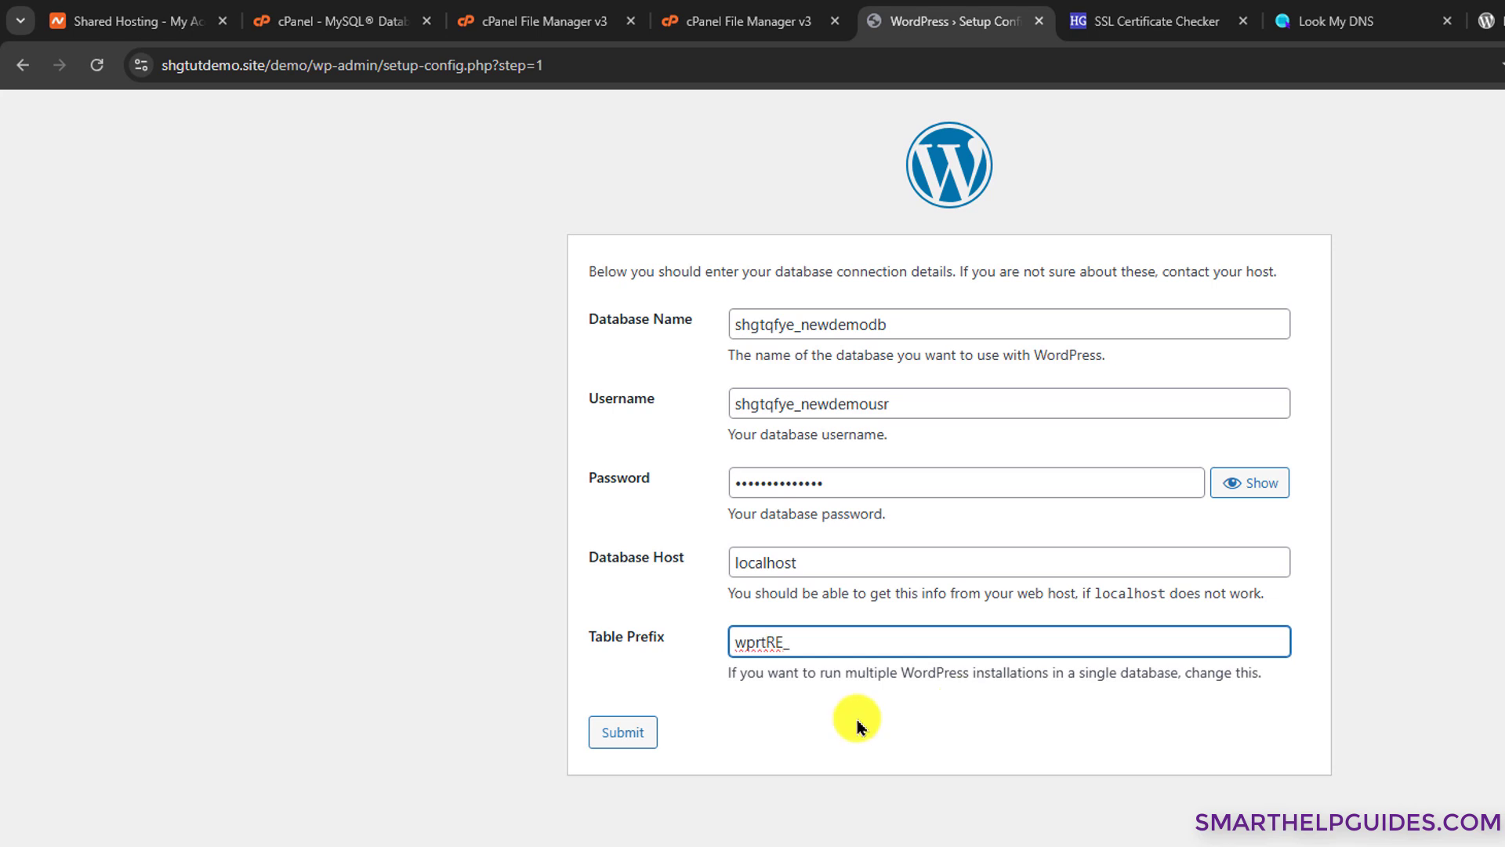
pyautogui.click(624, 737)
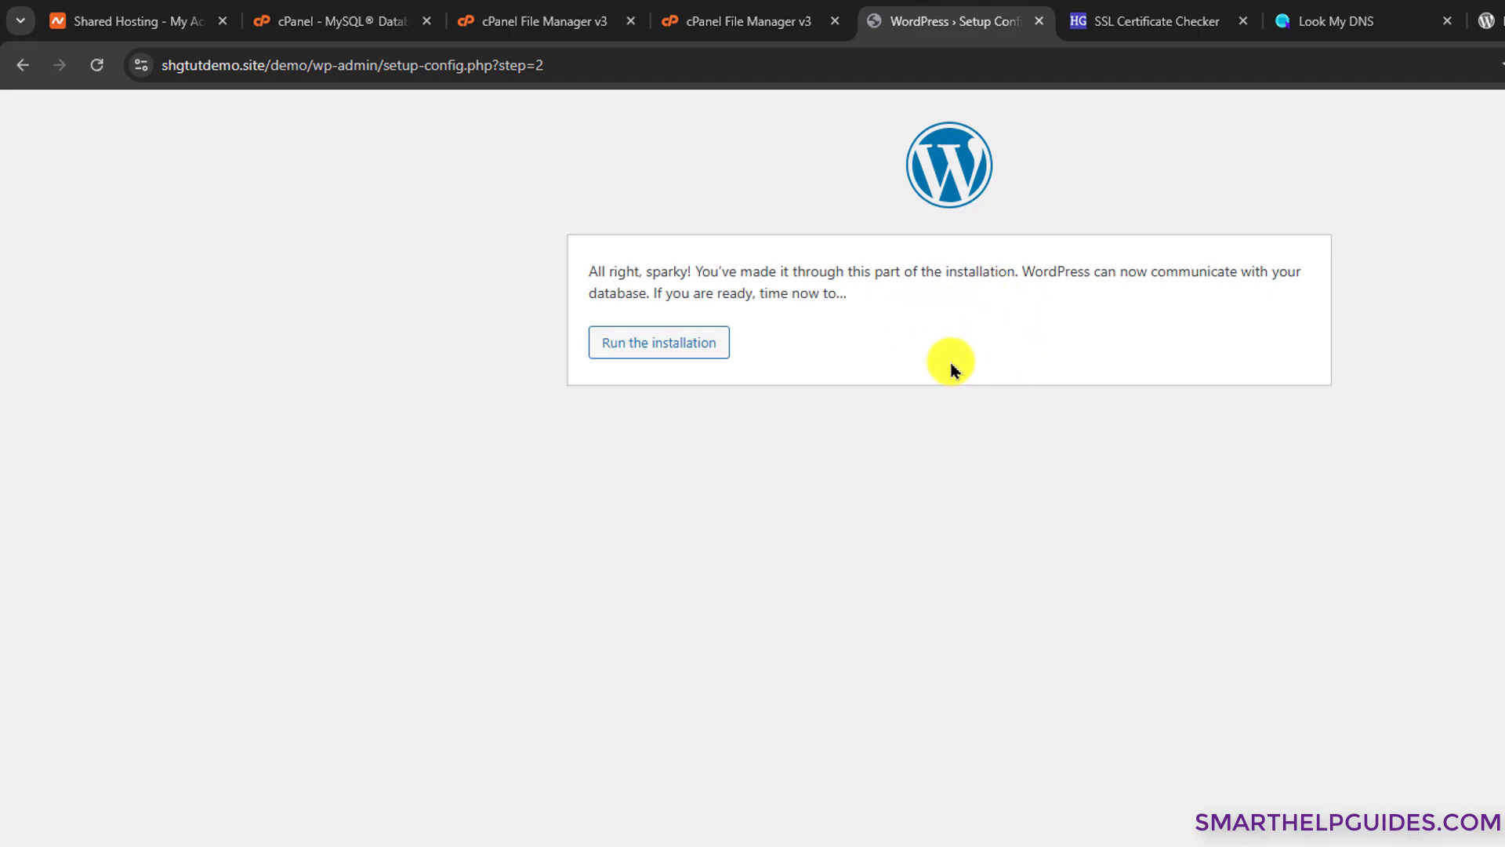
# Run the WordPress installation with site title "Demo title", username Demotut, the suggested password and the administrator's email address
pyautogui.click(662, 351)
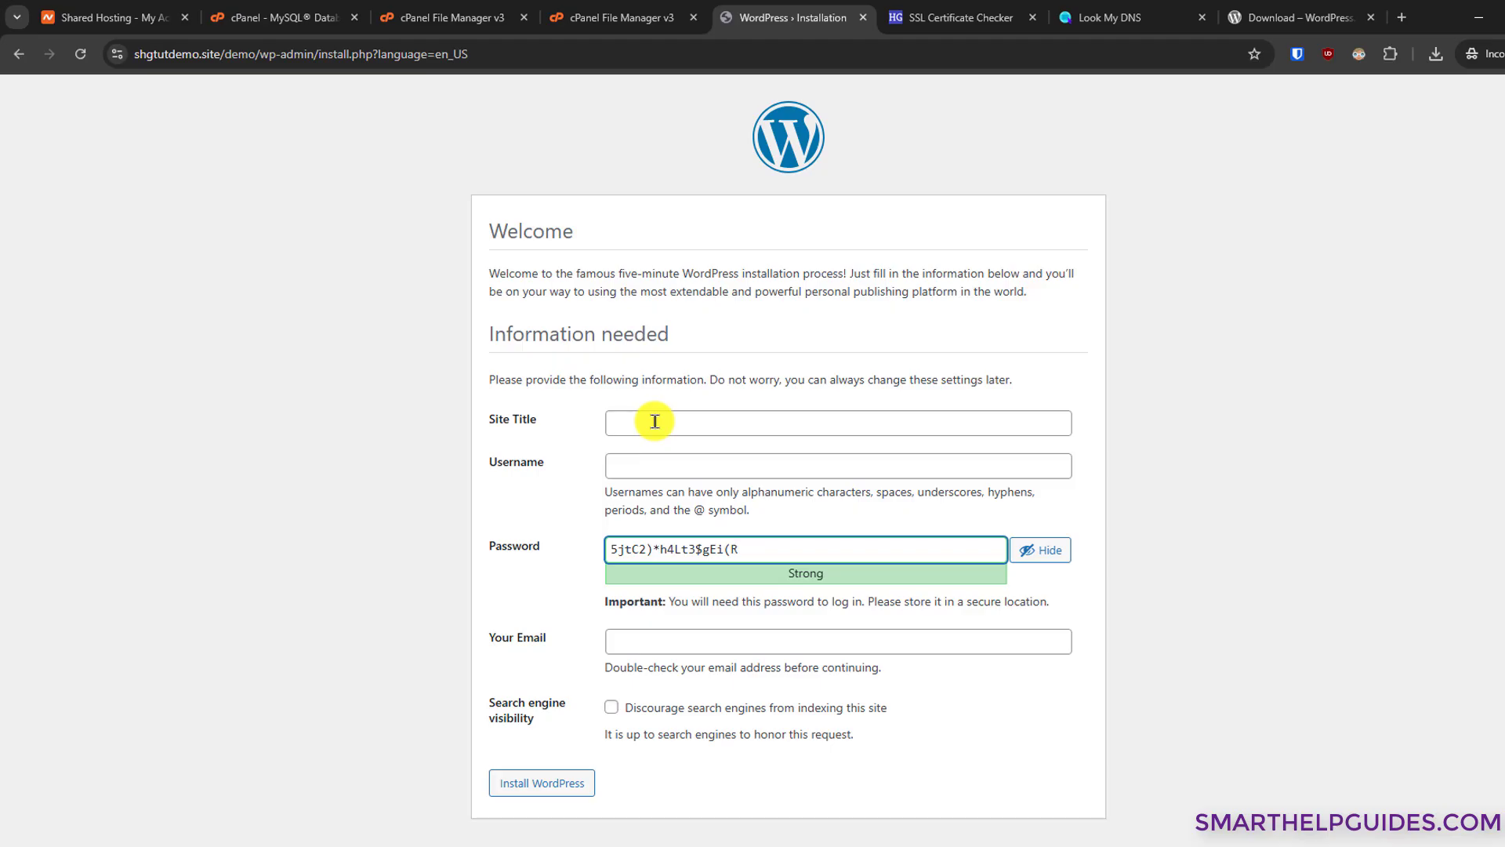
pyautogui.click(656, 422)
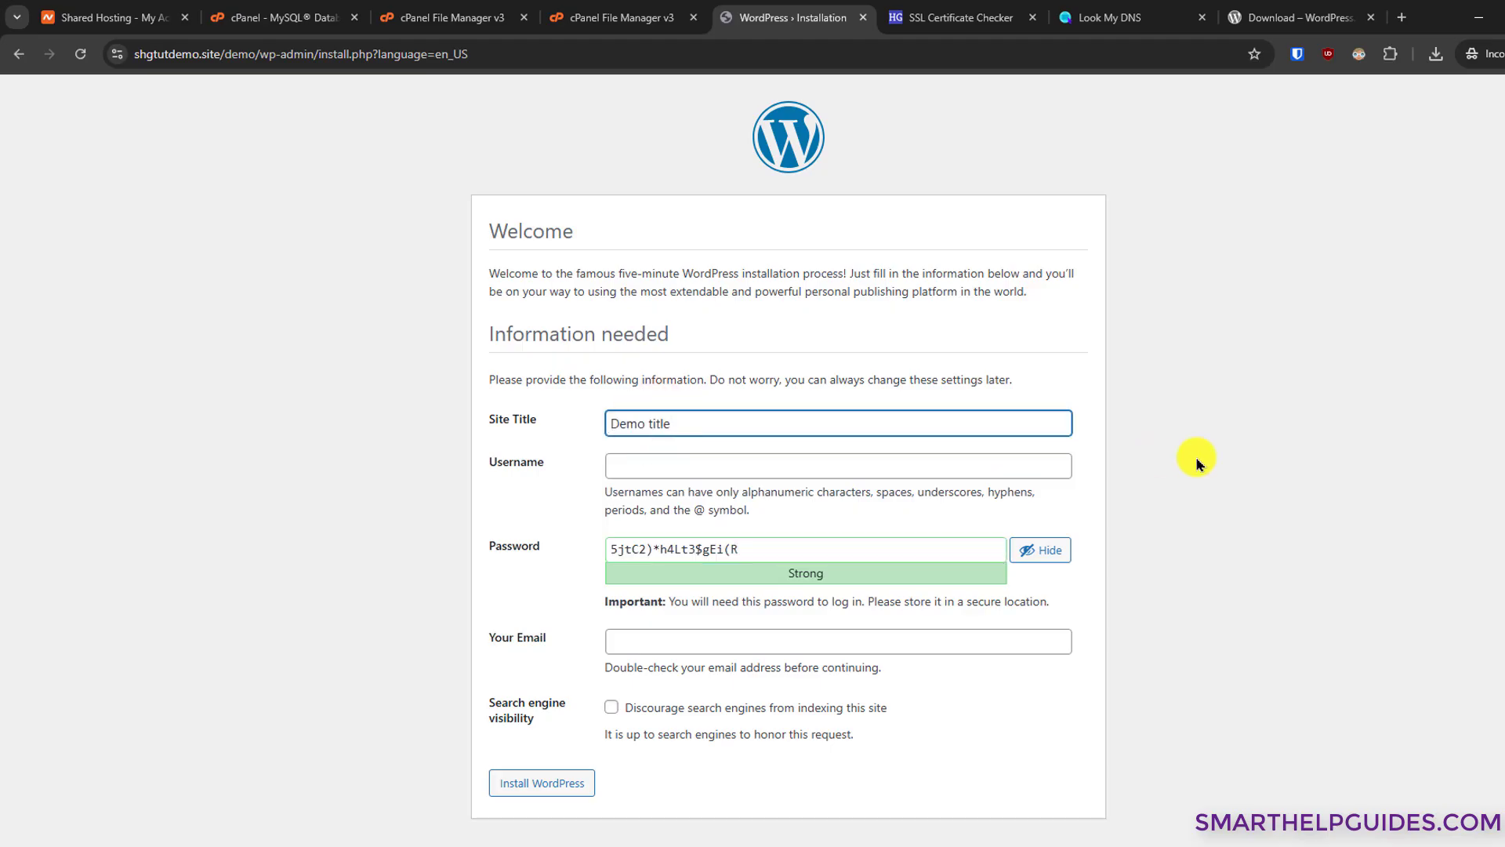
pyautogui.press('Tab')
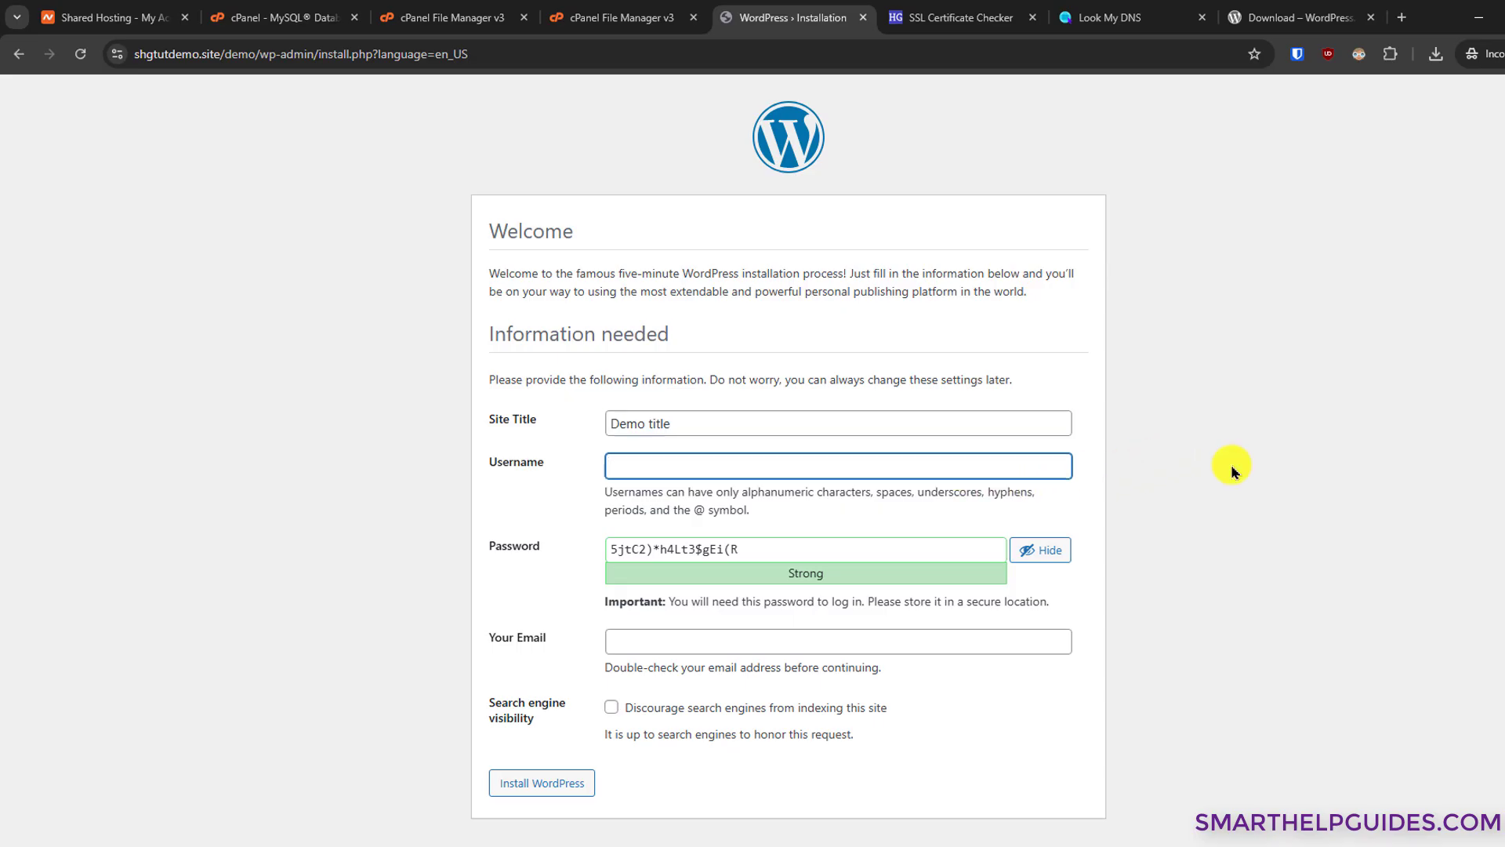
pyautogui.write('Demotut')
pyautogui.press('Tab')
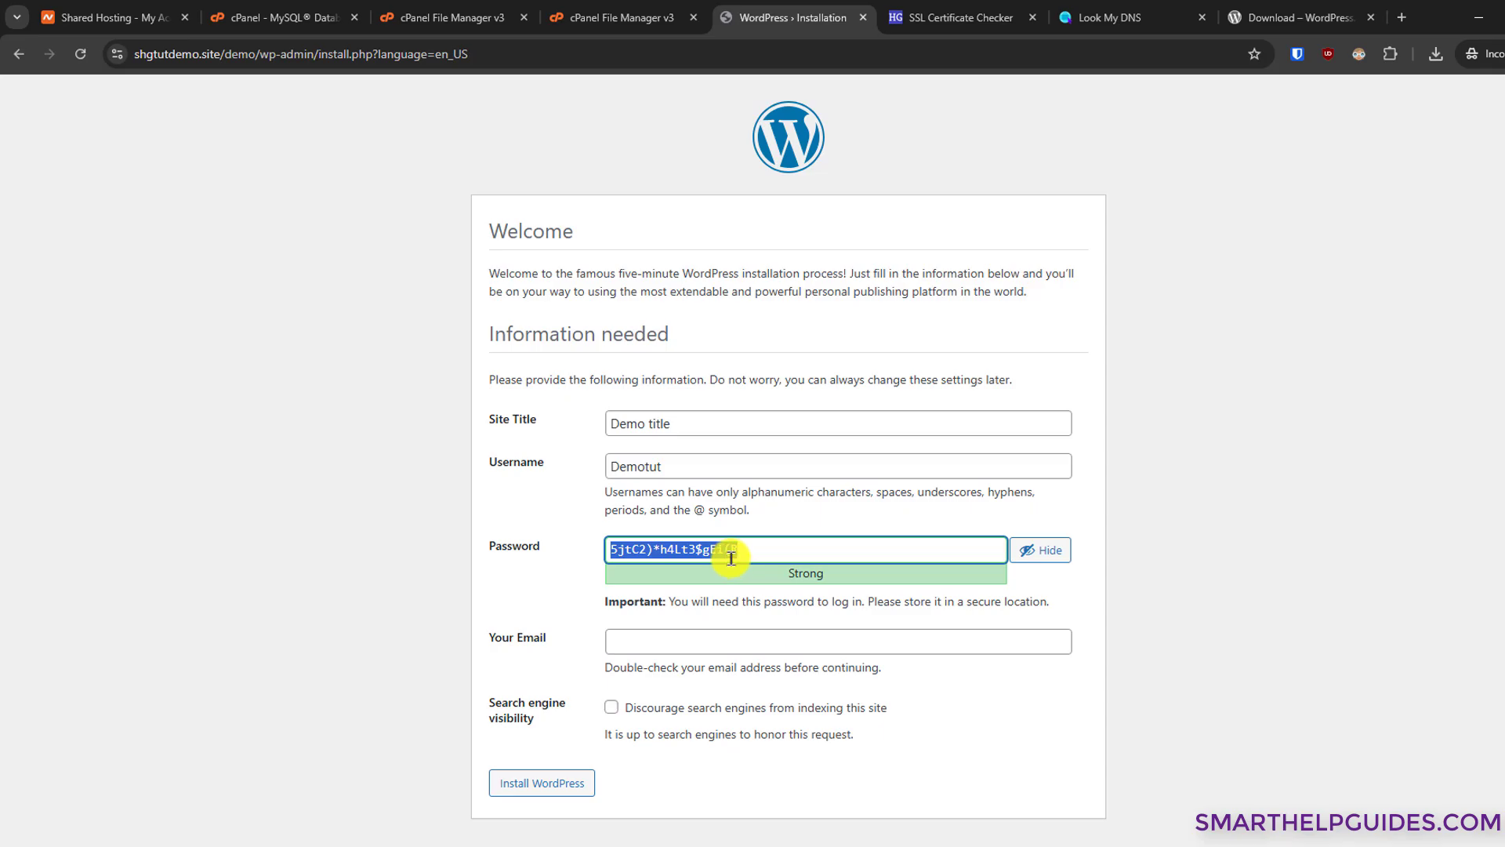
pyautogui.click(988, 646)
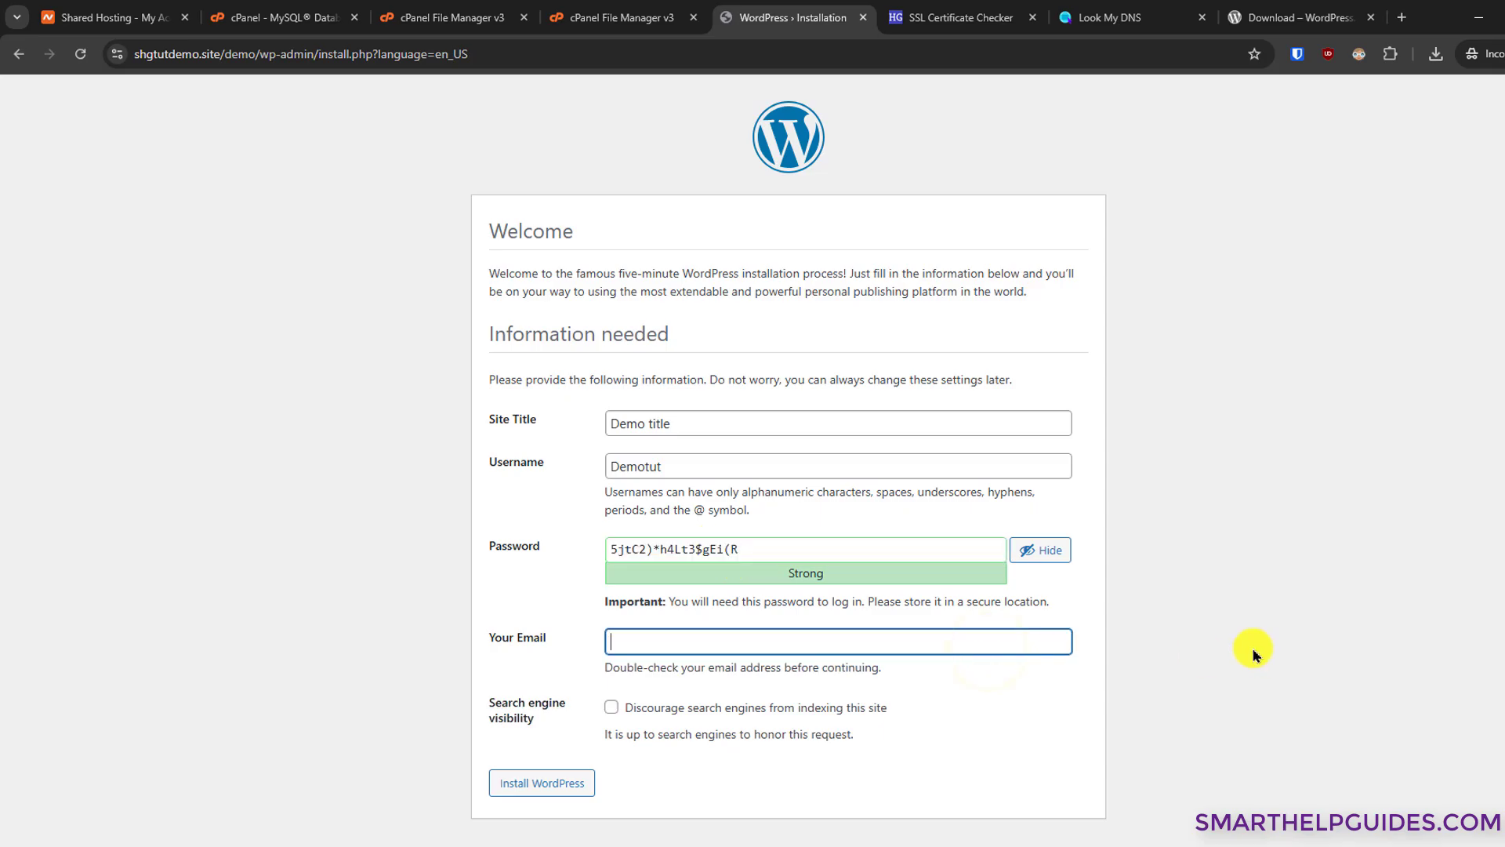
pyautogui.hotkey('ctrl', 'v')
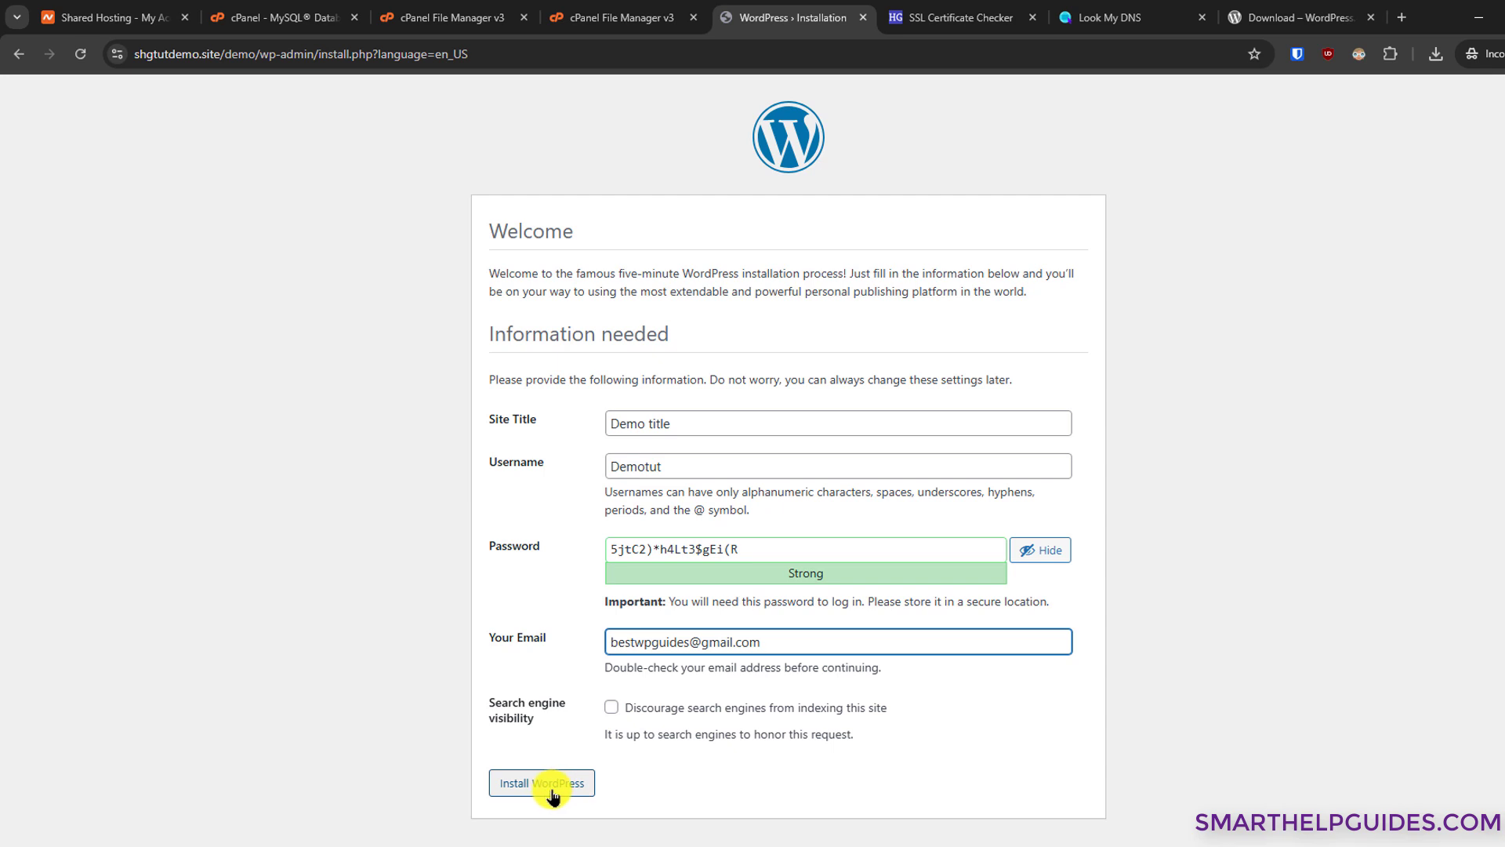
pyautogui.click(547, 785)
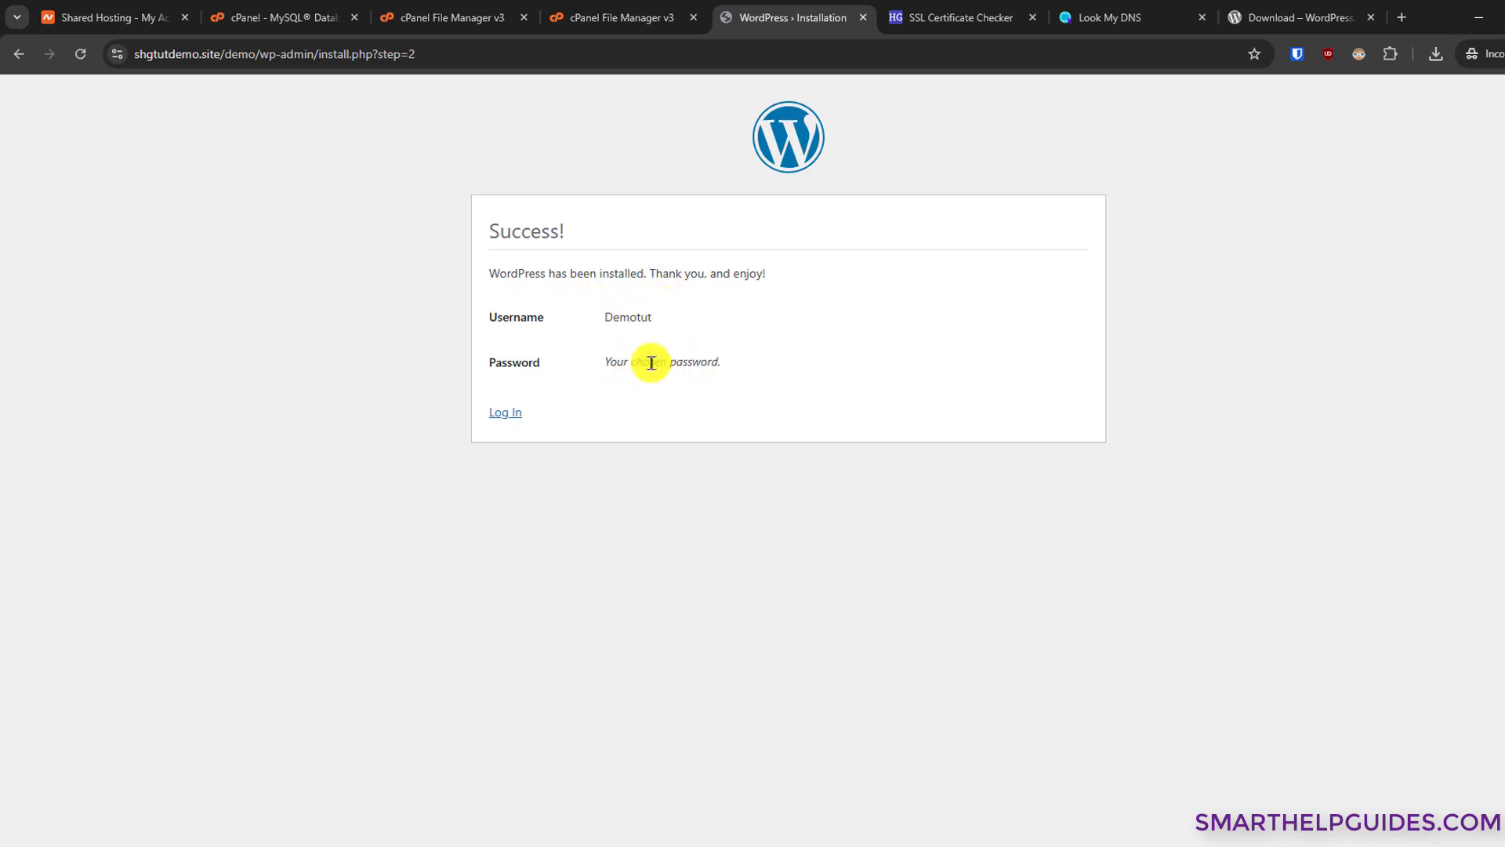
# Log in to the new WordPress site as Demotut, filling in the account password from the password manager
pyautogui.click(504, 411)
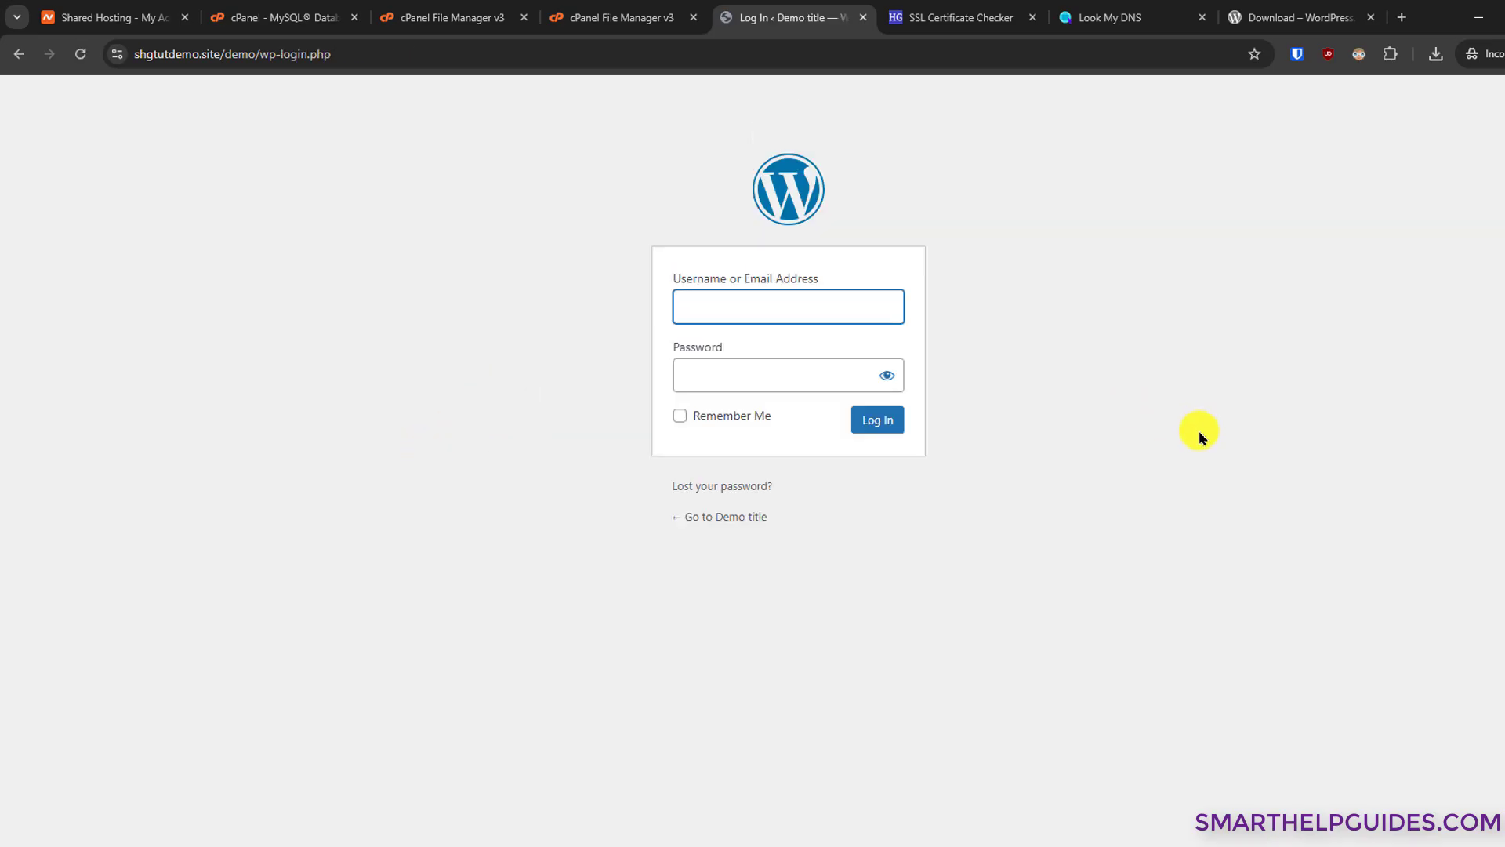
pyautogui.hotkey('ctrl', 'shift', 'l')
pyautogui.click(878, 419)
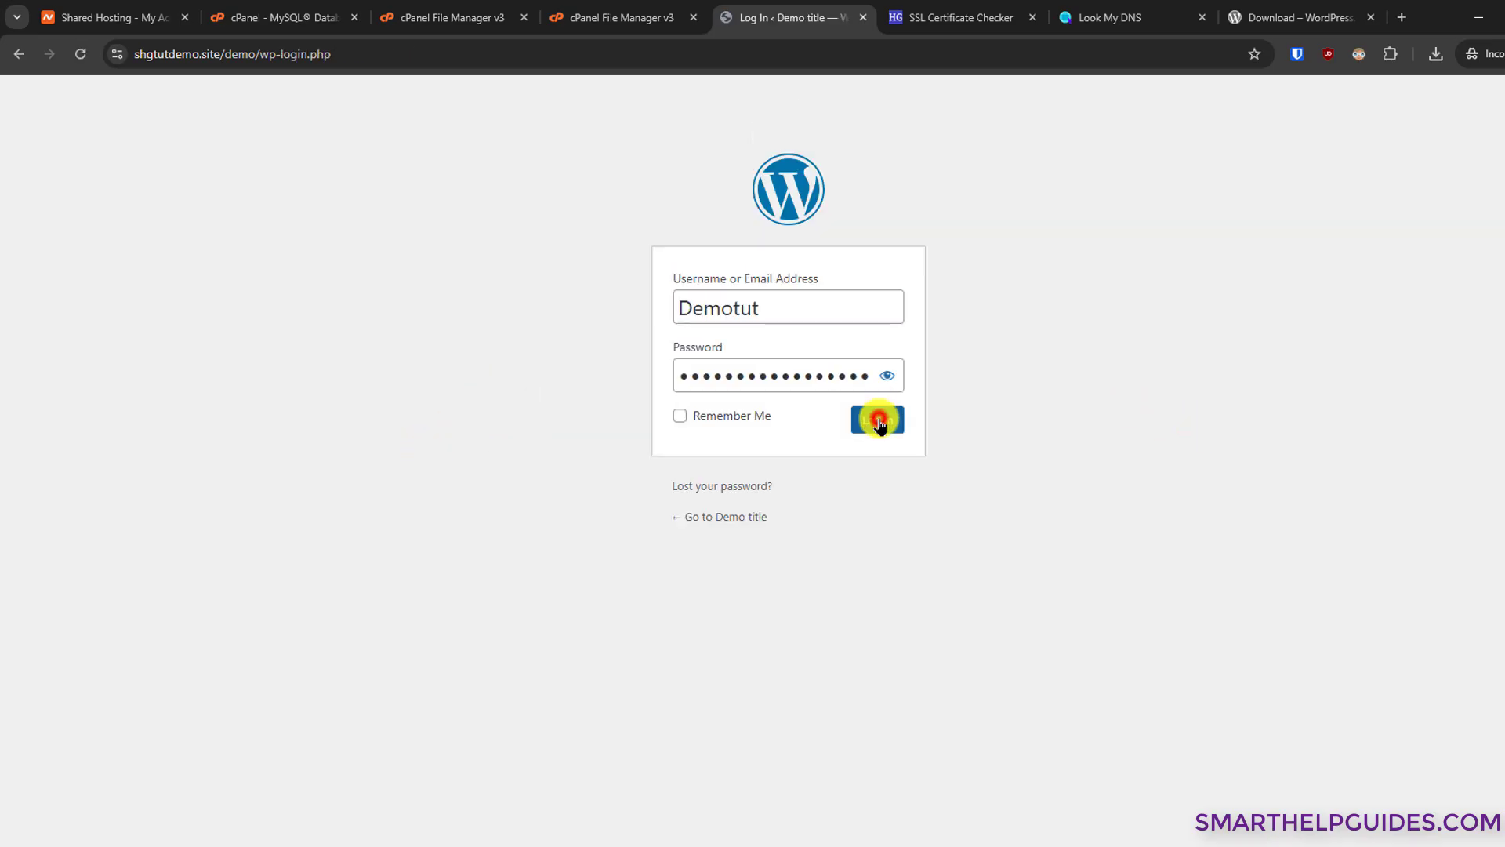